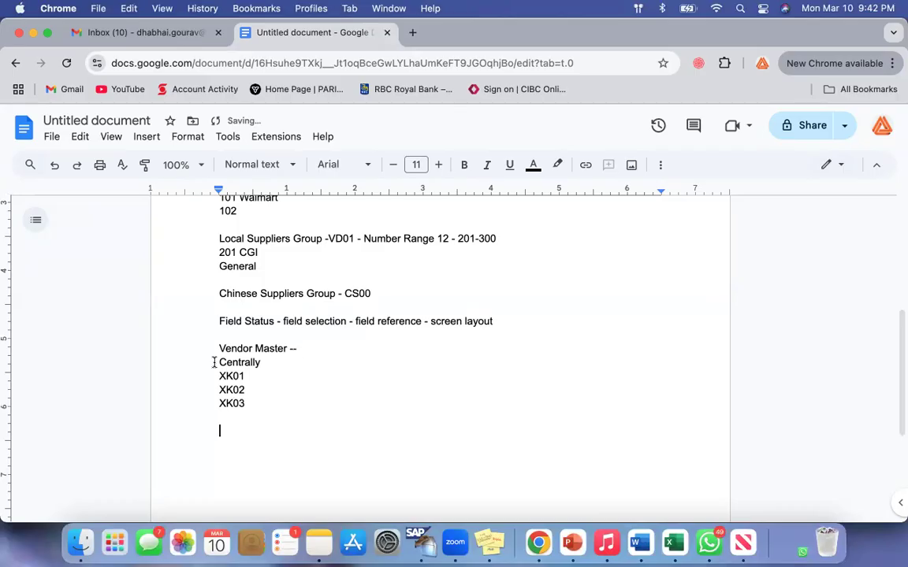
Add a "Financial" heading below the XK01–XK03 codes in the Vendor Master notes.
{"action": "left_click_drag", "start_coordinate": [219, 363], "coordinate": [310, 368]}
{"action": "left_click", "coordinate": [298, 366]}
{"action": "left_click_drag", "start_coordinate": [221, 376], "coordinate": [263, 413]}
{"action": "type", "text": "XK01 XK02 XK03"}
{"action": "type", "text": "Financial"}
{"action": "key", "text": "Return"}
{"action": "scroll", "coordinate": [306, 371], "scroll_direction": "down", "scroll_amount": 2}
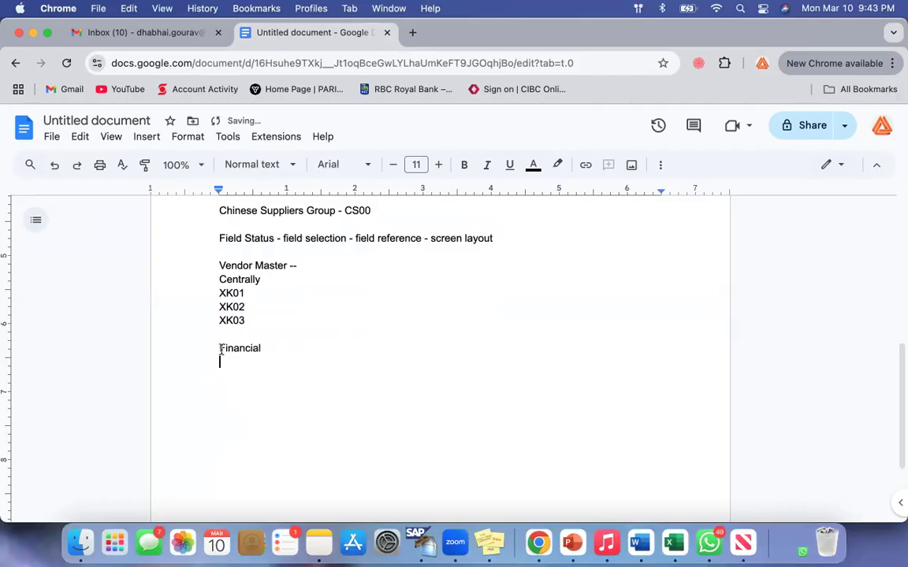
List the codes FK01, FK02 and FK03 on separate lines under the Financial heading.
{"action": "left_click_drag", "start_coordinate": [221, 351], "coordinate": [308, 348]}
{"action": "key", "text": "Right"}
{"action": "key", "text": "Down"}
{"action": "type", "text": "FK01"}
{"action": "key", "text": "Return"}
{"action": "type", "text": "FK02"}
{"action": "key", "text": "Return"}
{"action": "type", "text": "FK03"}
{"action": "key", "text": "Return"}
{"action": "key", "text": "Return"}
Add a "Purchasing" heading after a blank line and list MK01, MK02 and MK03 under it.
{"action": "type", "text": "Purchasing"}
{"action": "key", "text": "Return"}
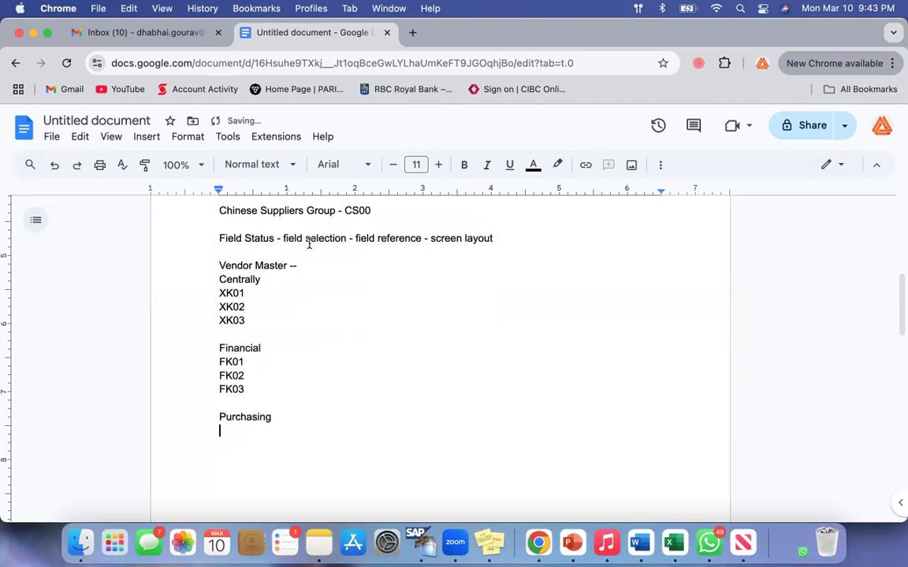
{"action": "type", "text": "MK01"}
{"action": "key", "text": "Return"}
{"action": "type", "text": "MK02"}
{"action": "key", "text": "Return"}
{"action": "type", "text": "MK03"}
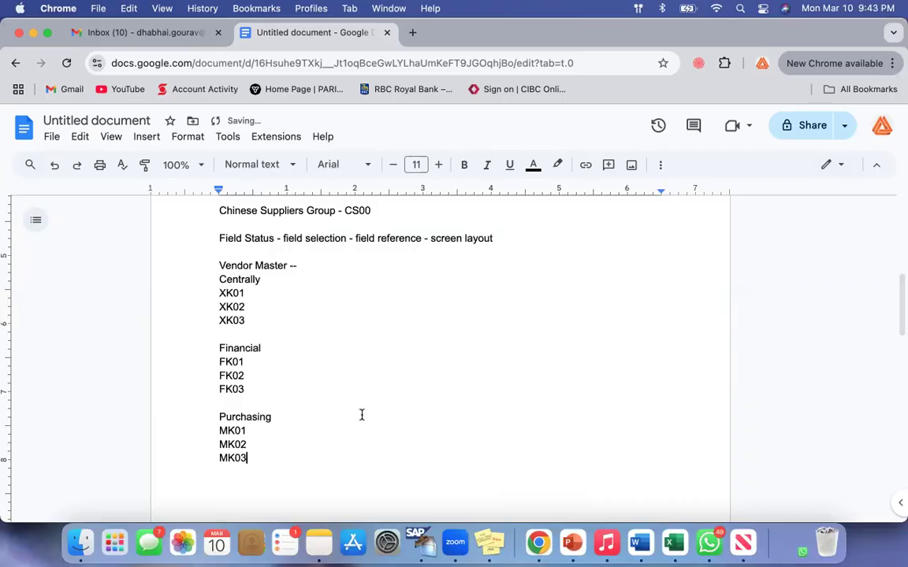
Insert a blank line below the "Vendor Master --" line and append "K" to that line.
{"action": "scroll", "coordinate": [362, 415], "scroll_direction": "up", "scroll_amount": 2}
{"action": "key", "text": "Return"}
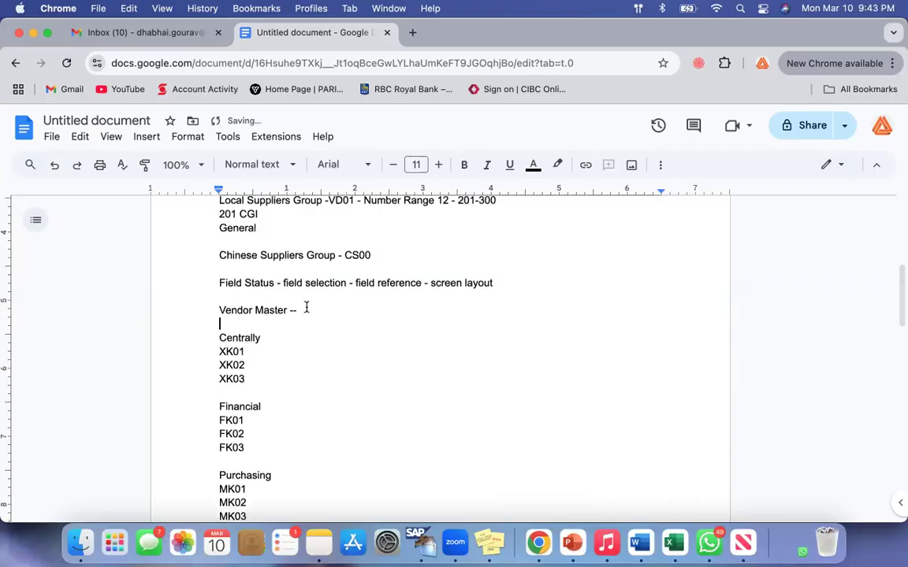
{"action": "left_click_drag", "start_coordinate": [225, 310], "coordinate": [349, 308]}
{"action": "left_click", "coordinate": [350, 309]}
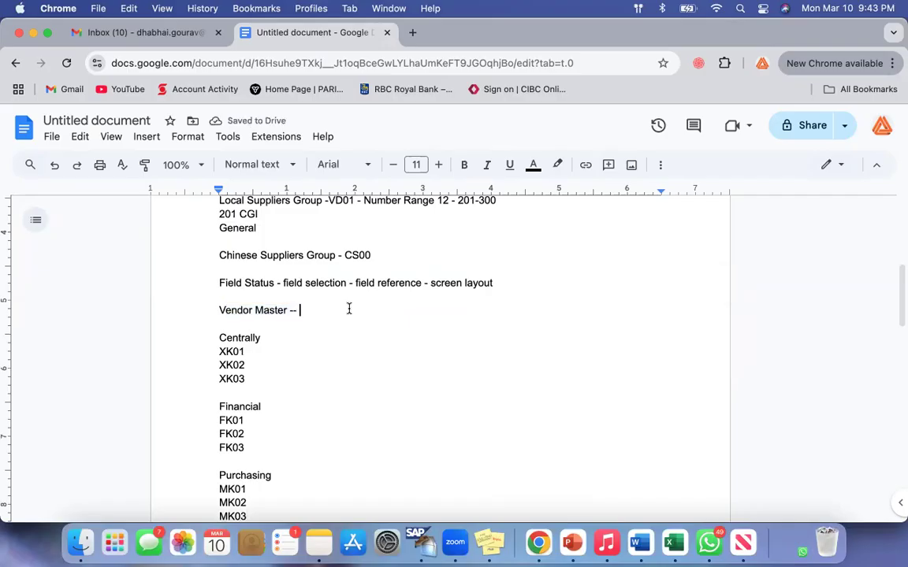
{"action": "type", "text": "K"}
Compare the shared K and the prefix letters X, F and M across the Centrally, Financial and Purchasing codes.
{"action": "left_click", "coordinate": [221, 309]}
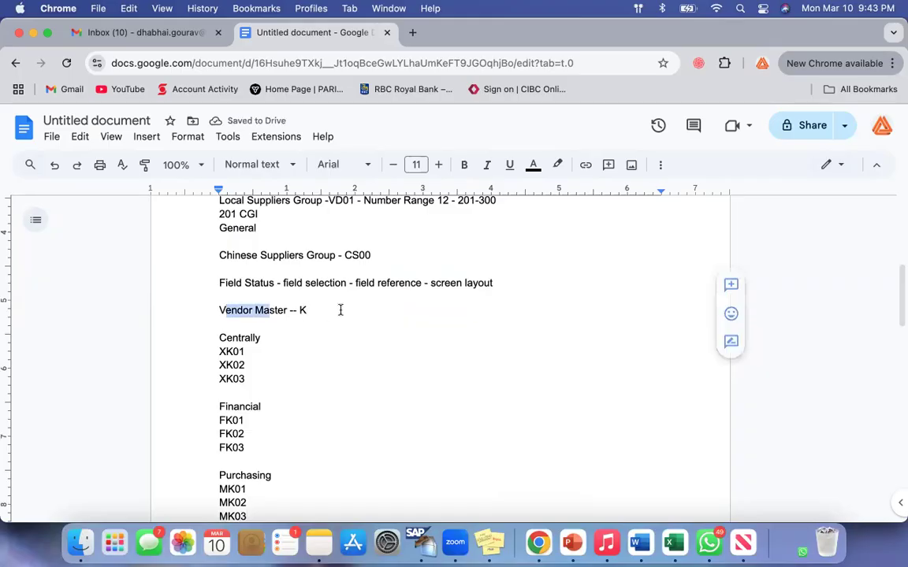
{"action": "scroll", "coordinate": [339, 309], "scroll_direction": "down", "scroll_amount": 2}
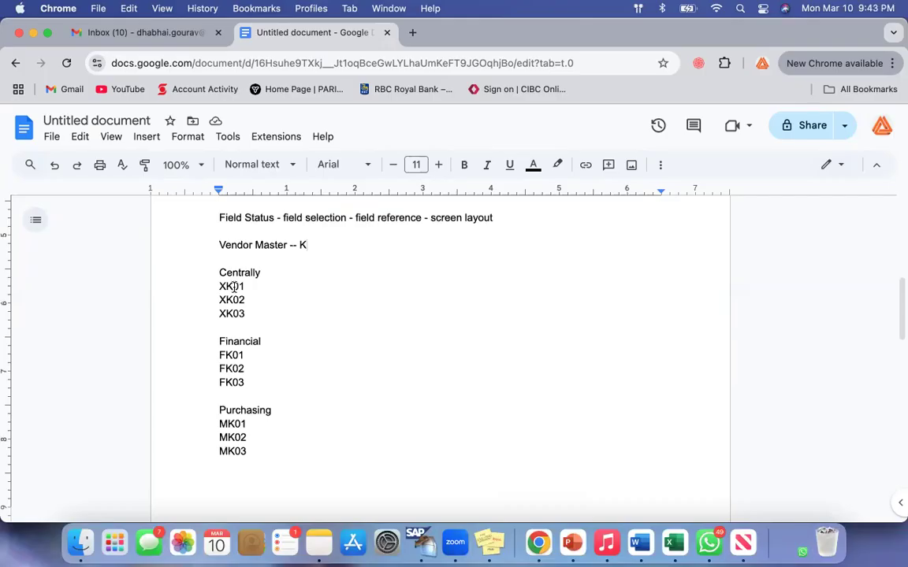
{"action": "left_click_drag", "start_coordinate": [234, 287], "coordinate": [220, 303]}
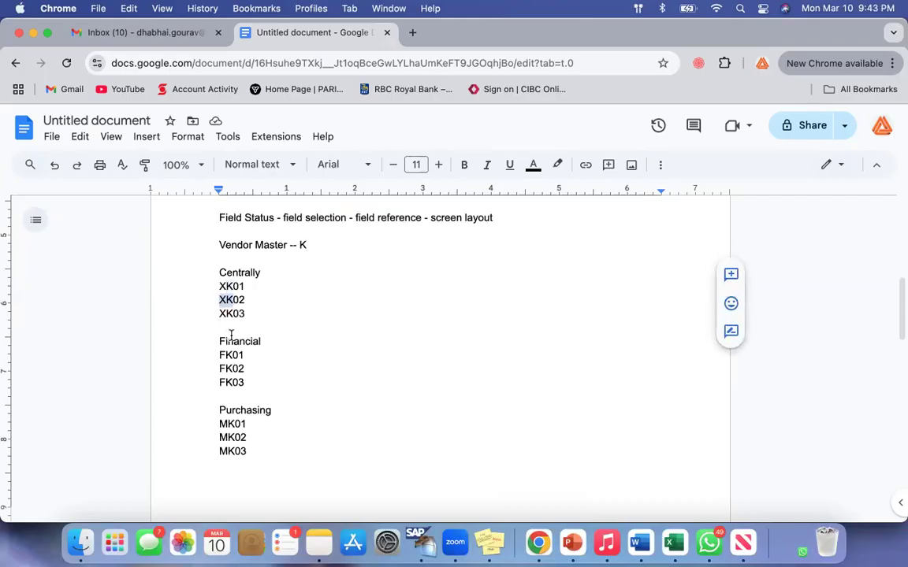
{"action": "left_click", "coordinate": [223, 423]}
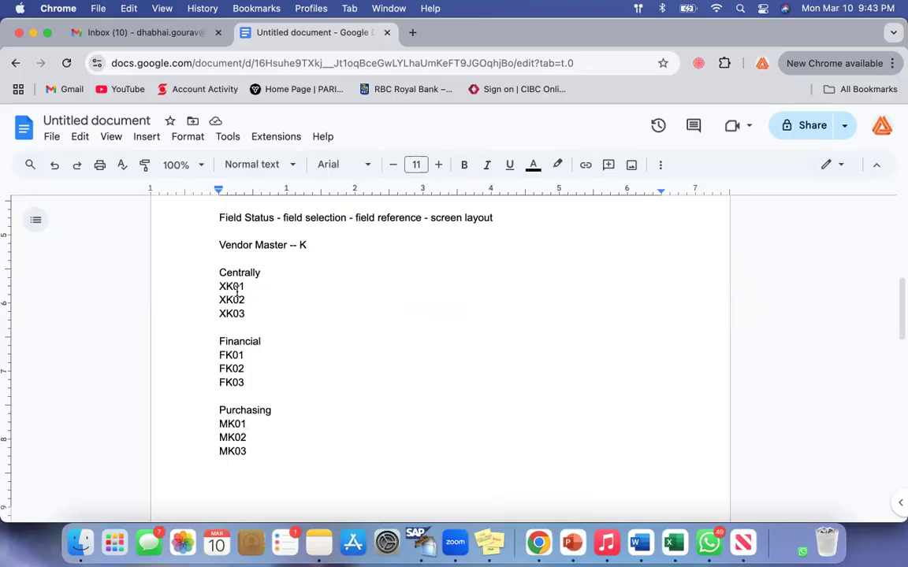
{"action": "left_click_drag", "start_coordinate": [224, 285], "coordinate": [219, 286]}
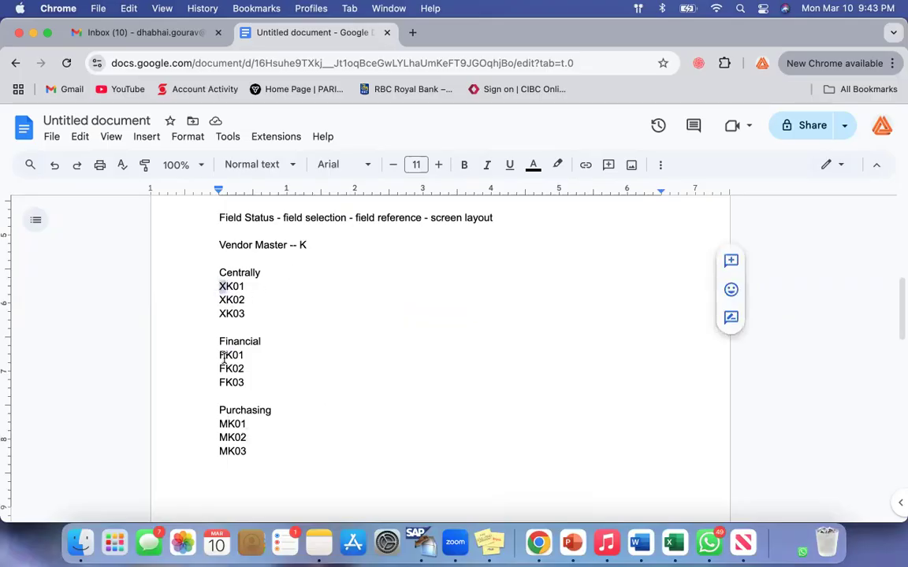
{"action": "left_click_drag", "start_coordinate": [227, 356], "coordinate": [203, 356]}
{"action": "left_click_drag", "start_coordinate": [226, 424], "coordinate": [212, 424]}
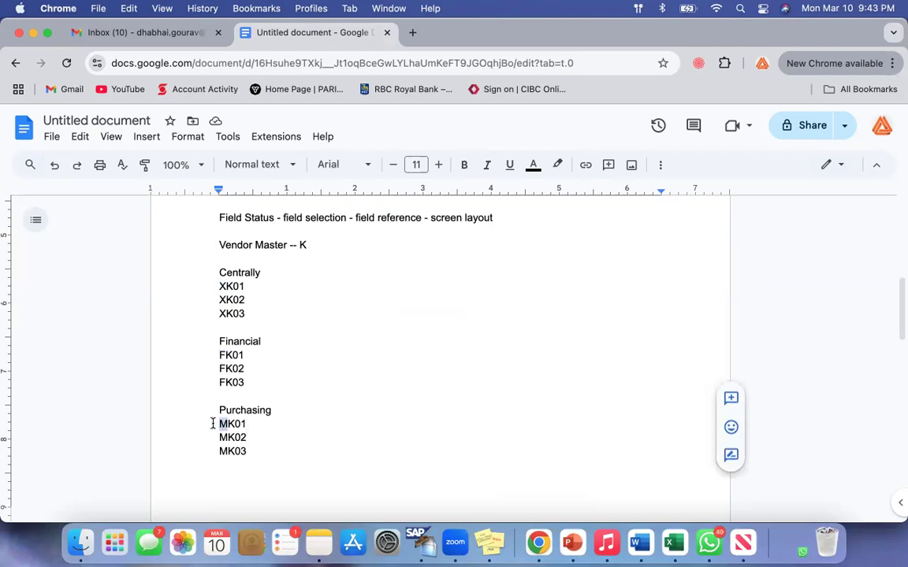
{"action": "left_click", "coordinate": [331, 429]}
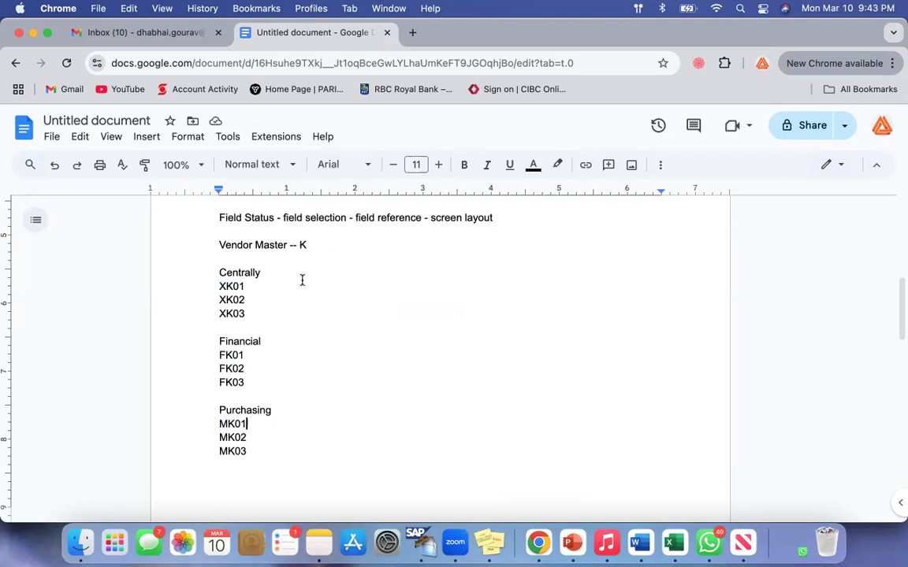
{"action": "left_click_drag", "start_coordinate": [220, 277], "coordinate": [273, 455]}
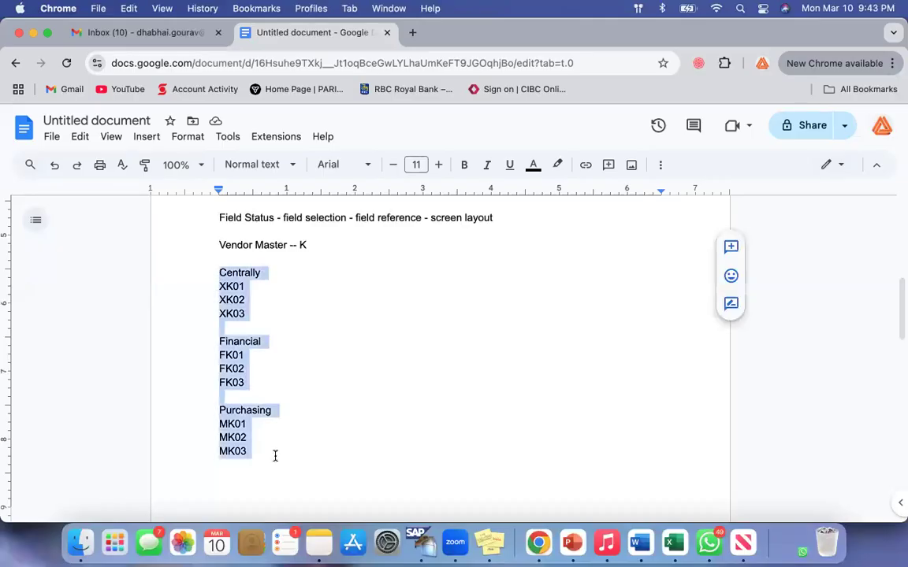
{"action": "left_click", "coordinate": [337, 446]}
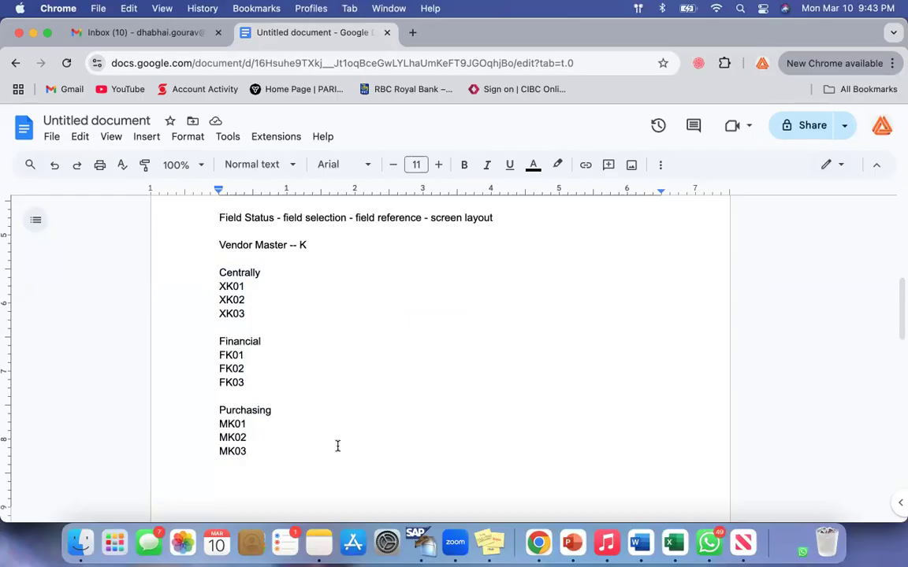
Review the Vendor Master line and each code group in order: Centrally, Financial and Purchasing.
{"action": "left_click", "coordinate": [223, 245]}
{"action": "triple_click", "coordinate": [268, 247]}
{"action": "left_click", "coordinate": [324, 326]}
{"action": "left_click", "coordinate": [284, 436]}
{"action": "left_click_drag", "start_coordinate": [219, 274], "coordinate": [273, 310]}
{"action": "left_click", "coordinate": [273, 312]}
{"action": "left_click_drag", "start_coordinate": [219, 286], "coordinate": [245, 301]}
{"action": "left_click", "coordinate": [262, 314]}
{"action": "left_click_drag", "start_coordinate": [219, 340], "coordinate": [253, 377]}
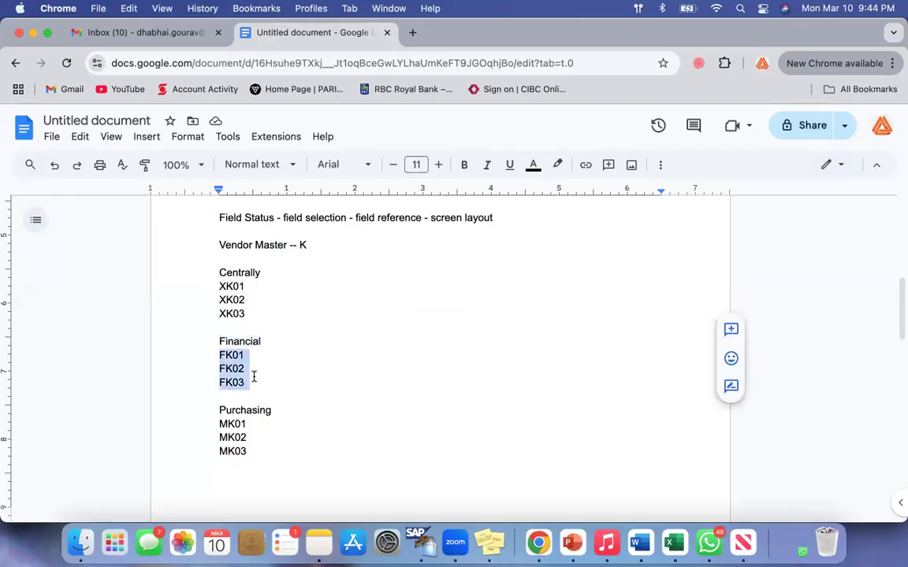
{"action": "double_click", "coordinate": [222, 410]}
{"action": "left_click", "coordinate": [257, 449]}
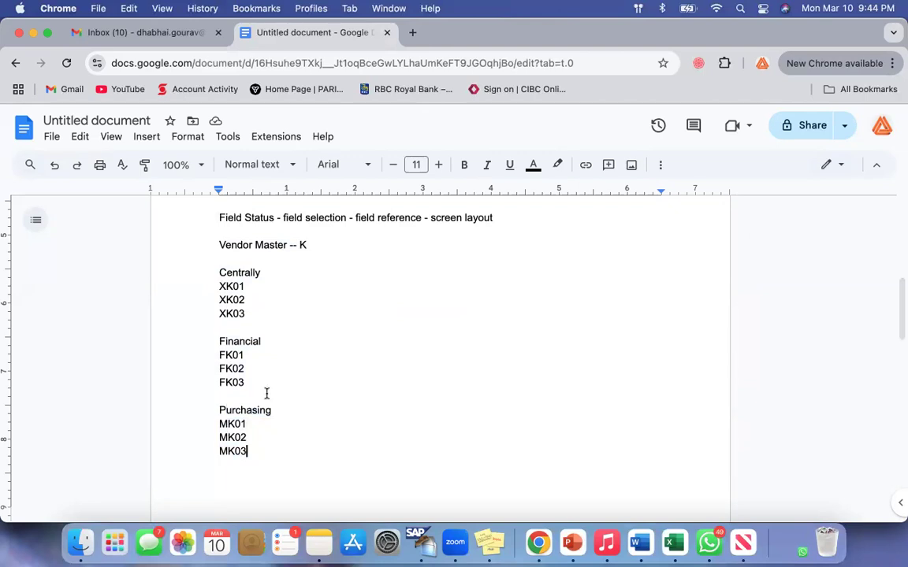
Append "-" to the Centrally heading and insert three more blank lines below "Vendor Master -- K".
{"action": "left_click_drag", "start_coordinate": [217, 271], "coordinate": [293, 497]}
{"action": "left_click", "coordinate": [281, 273]}
{"action": "type", "text": "-"}
{"action": "left_click", "coordinate": [330, 248]}
{"action": "key", "text": "Return"}
{"action": "key", "text": "Return"}
{"action": "left_click", "coordinate": [314, 246]}
{"action": "key", "text": "Return"}
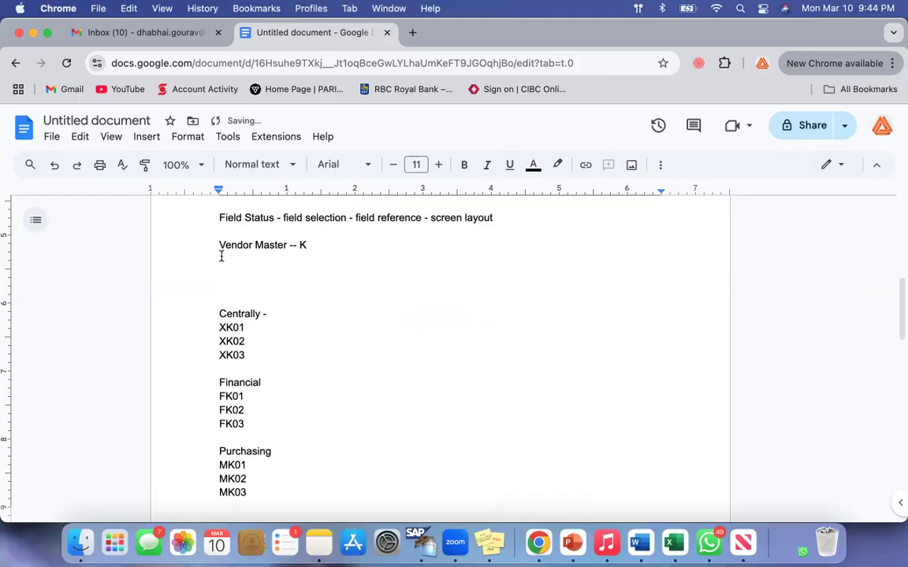
List "General", "Company code" and "Purchasing" on separate lines below "Vendor Master -- K".
{"action": "type", "text": "General"}
{"action": "key", "text": "Return"}
{"action": "type", "text": "Company "}
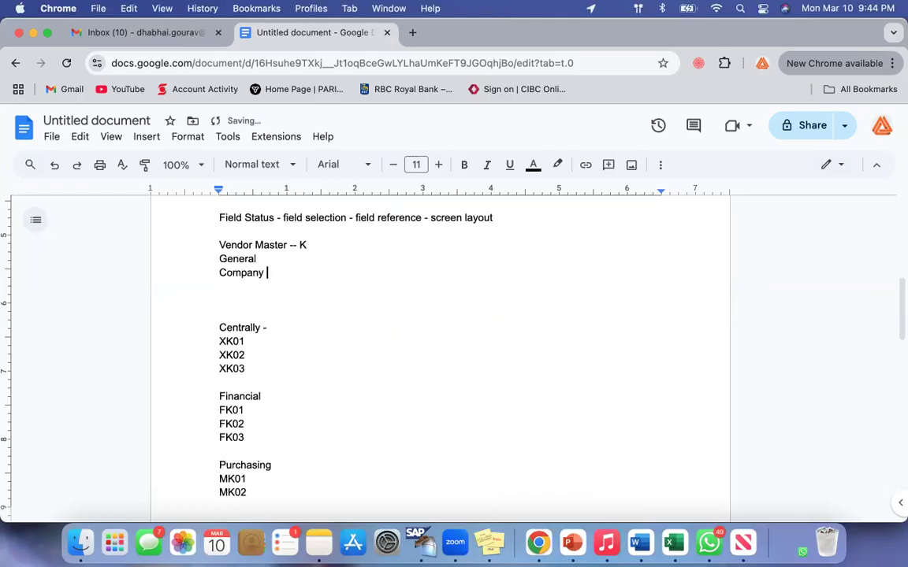
{"action": "type", "text": "code"}
{"action": "key", "text": "Return"}
{"action": "type", "text": "Purchasing"}
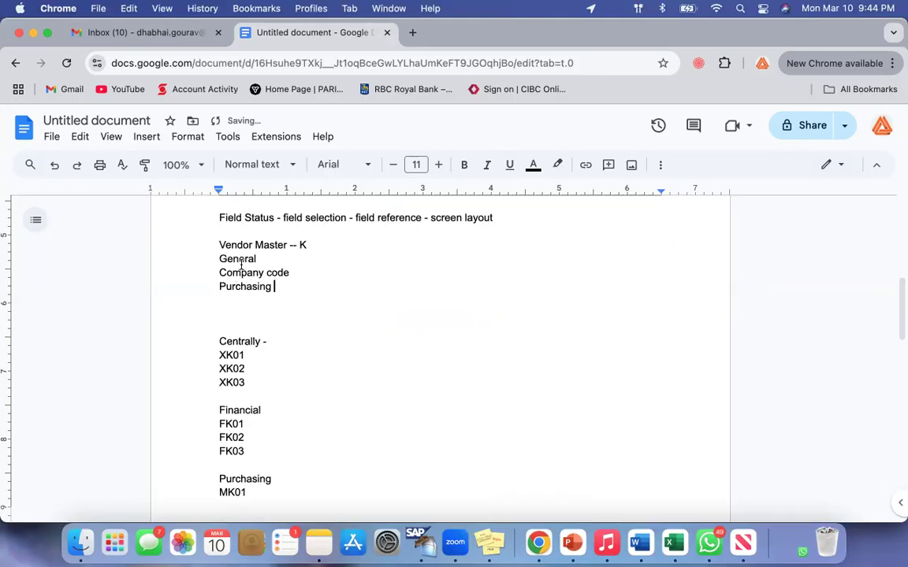
Switch to SAP and open the details of vendor account group 0001 to examine its field status sections.
{"action": "left_click_drag", "start_coordinate": [221, 260], "coordinate": [319, 308]}
{"action": "left_click_drag", "start_coordinate": [226, 219], "coordinate": [280, 219]}
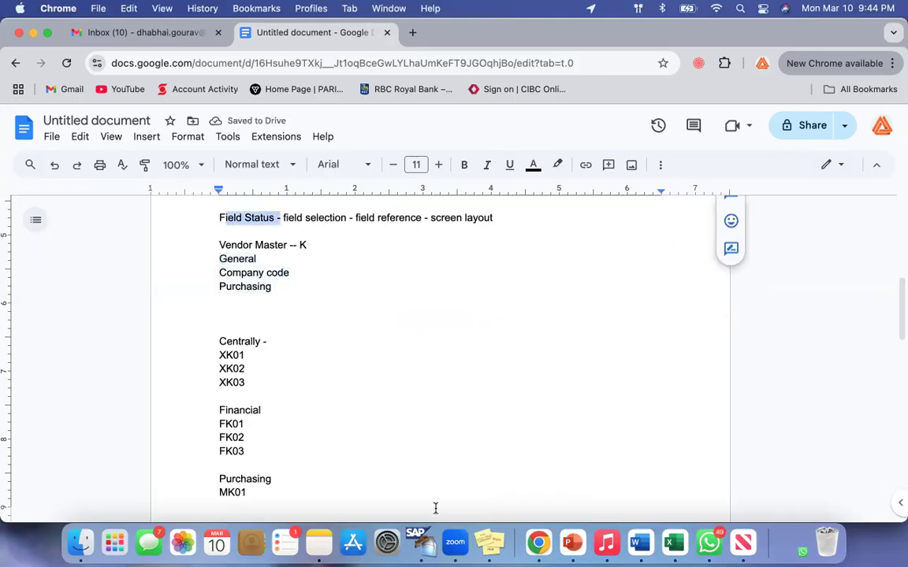
{"action": "left_click", "coordinate": [416, 542]}
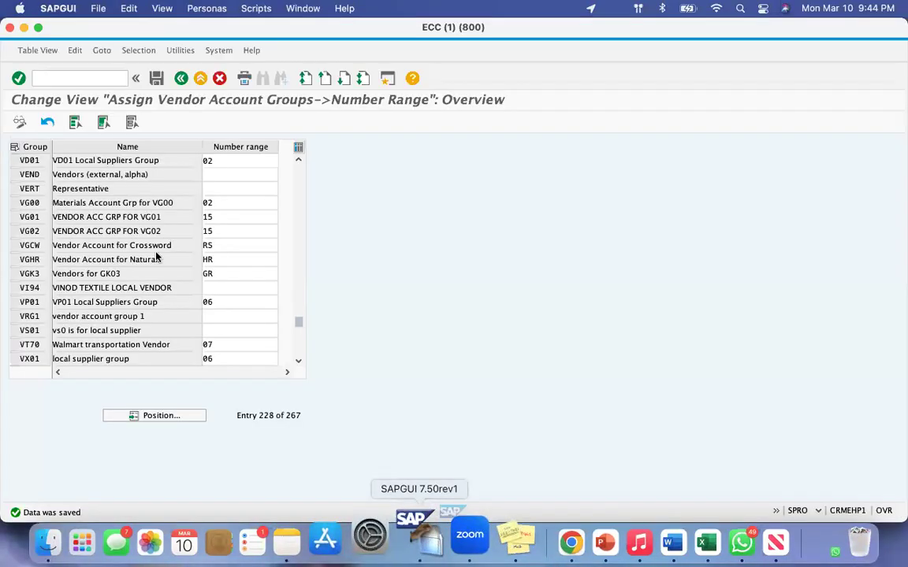
{"action": "left_click", "coordinate": [180, 78]}
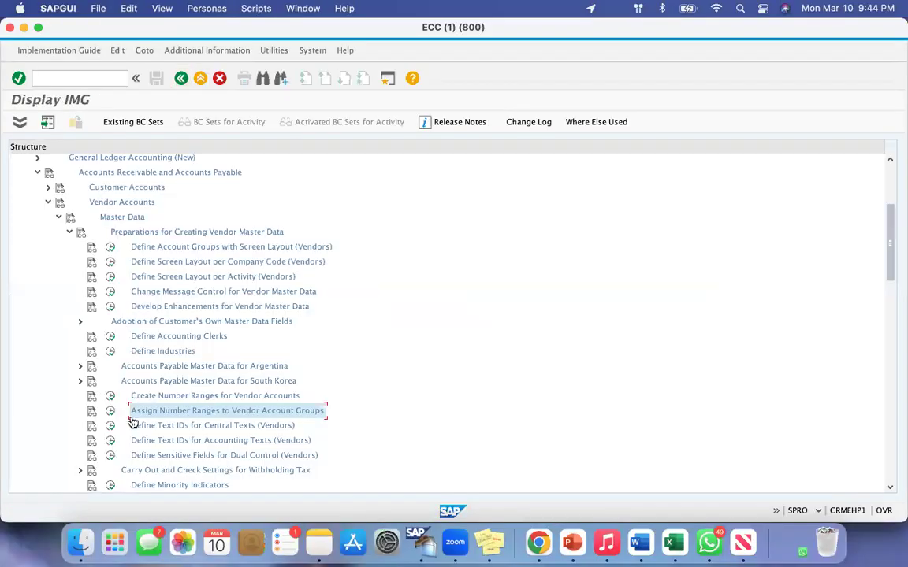
{"action": "left_click", "coordinate": [111, 247]}
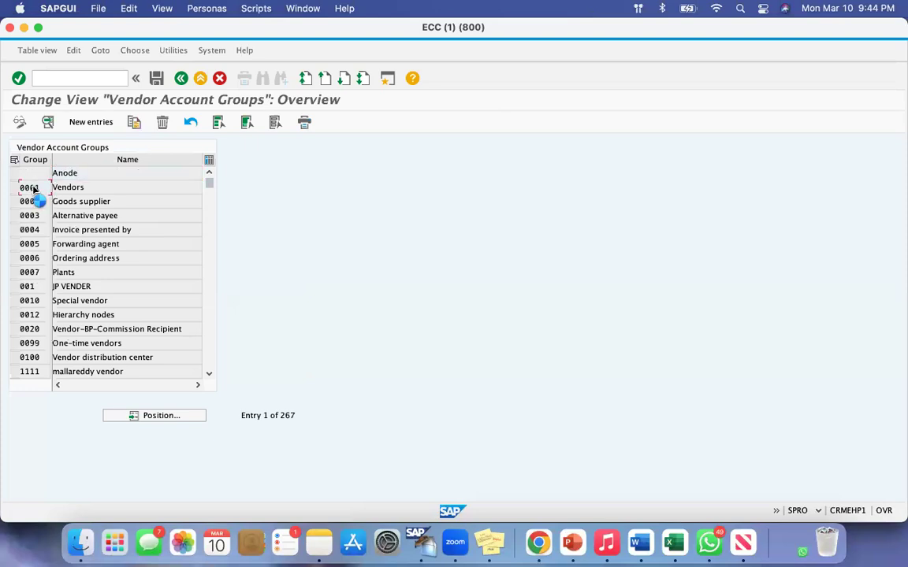
{"action": "double_click", "coordinate": [36, 188]}
{"action": "left_click_drag", "start_coordinate": [18, 245], "coordinate": [62, 274]}
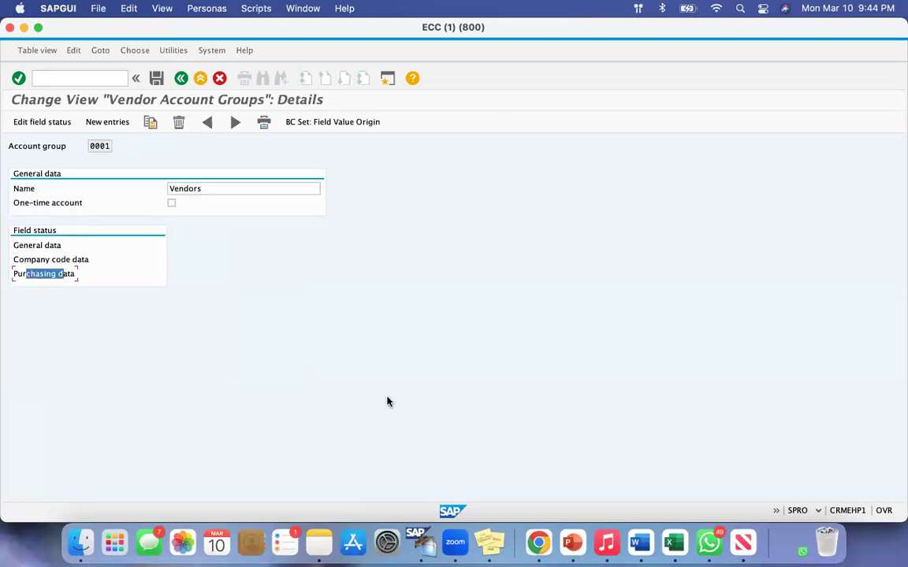
Return to the Google Docs notes and append "- accounting" to Company code and "- purchasing" to the Purchasing line below it.
{"action": "left_click", "coordinate": [538, 540]}
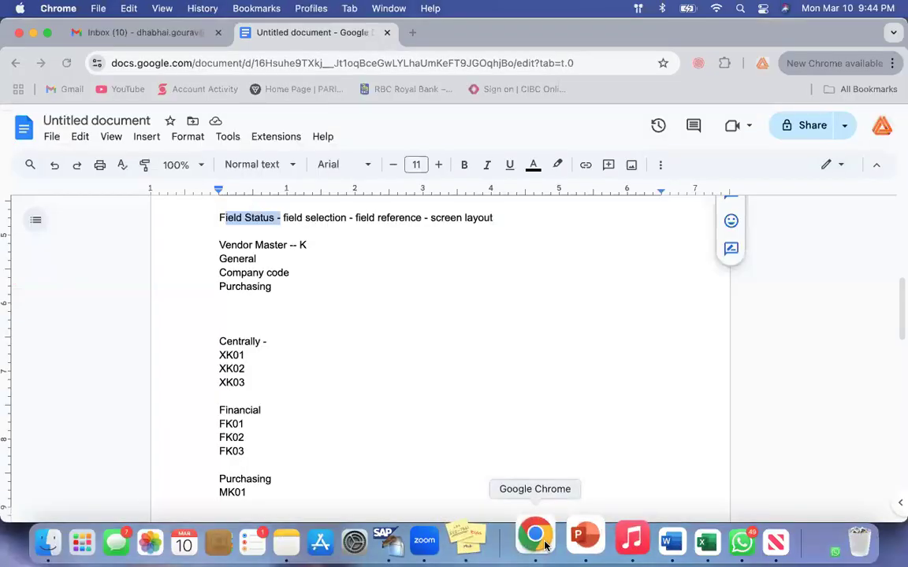
{"action": "left_click", "coordinate": [442, 313]}
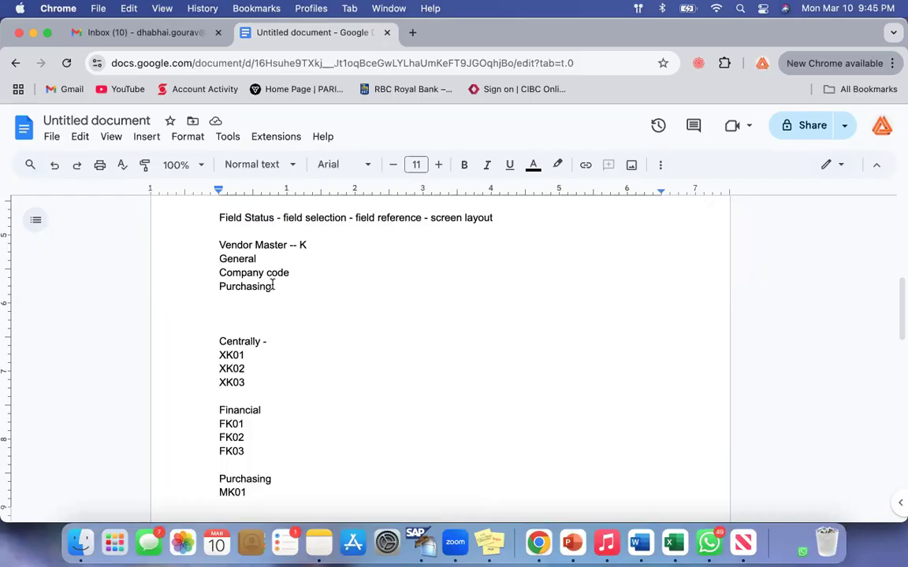
{"action": "double_click", "coordinate": [253, 260]}
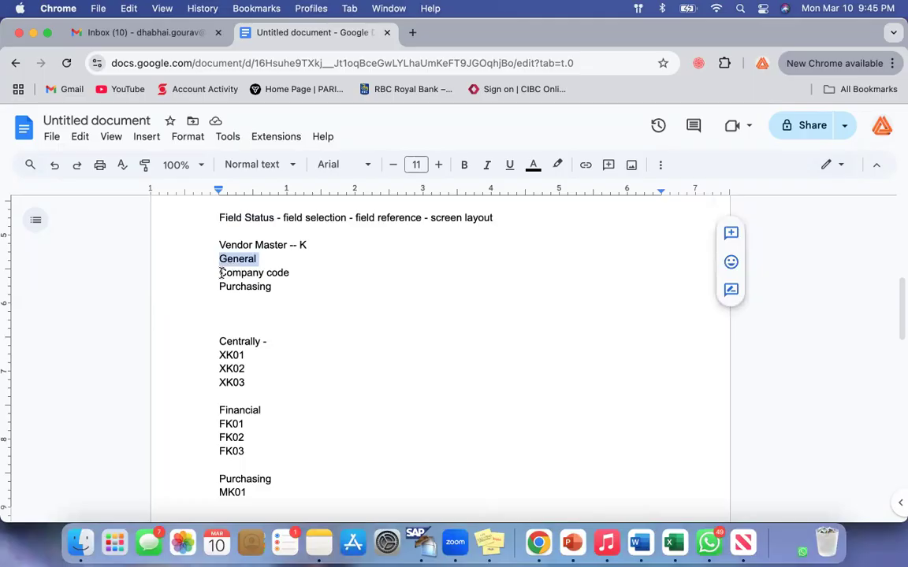
{"action": "left_click_drag", "start_coordinate": [223, 273], "coordinate": [310, 270]}
{"action": "left_click", "coordinate": [311, 270]}
{"action": "type", "text": "- accounting"}
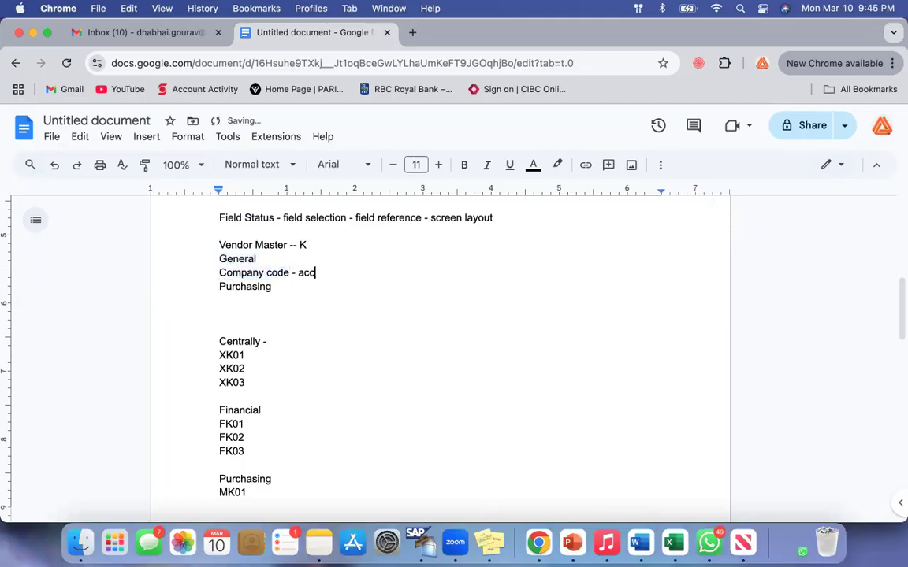
{"action": "left_click", "coordinate": [304, 288]}
{"action": "type", "text": "- purchasing"}
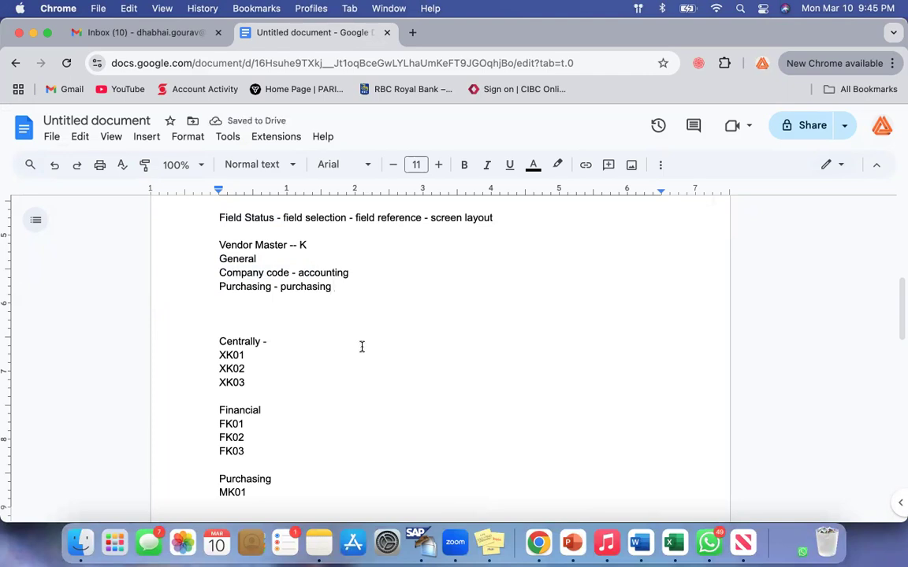
Remove the extra blank lines above the Centrally heading, leaving a single one.
{"action": "left_click", "coordinate": [220, 260]}
{"action": "left_click", "coordinate": [367, 304], "text": "shift"}
{"action": "left_click", "coordinate": [367, 305]}
{"action": "left_click_drag", "start_coordinate": [210, 242], "coordinate": [300, 242]}
{"action": "left_click", "coordinate": [369, 354]}
{"action": "left_click_drag", "start_coordinate": [221, 342], "coordinate": [278, 387]}
{"action": "left_click", "coordinate": [220, 326]}
{"action": "key", "text": "BackSpace"}
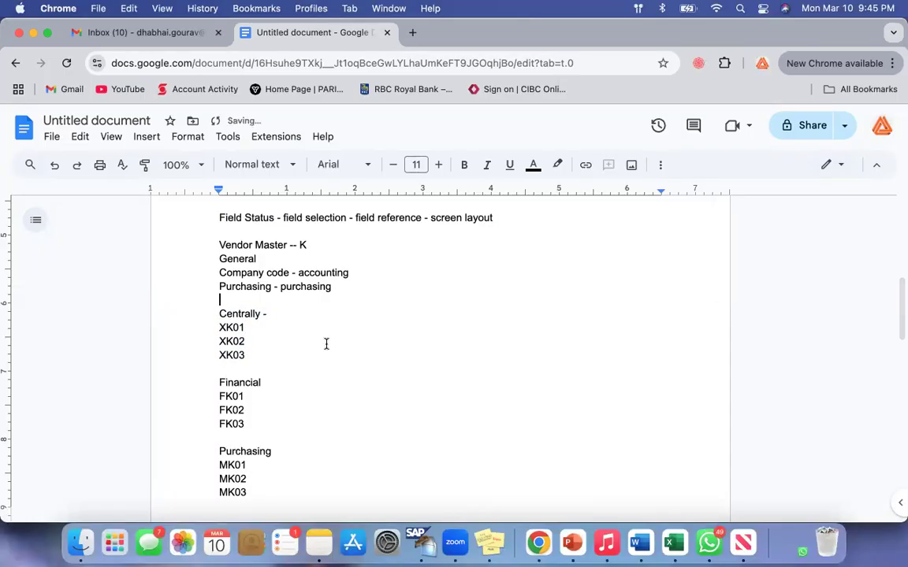
Extend the Financial heading to read "Financial - General - Company Code".
{"action": "left_click_drag", "start_coordinate": [219, 313], "coordinate": [272, 345]}
{"action": "left_click", "coordinate": [272, 344]}
{"action": "left_click", "coordinate": [271, 385]}
{"action": "type", "text": "-"}
{"action": "left_click_drag", "start_coordinate": [219, 382], "coordinate": [325, 382]}
{"action": "left_click", "coordinate": [325, 382]}
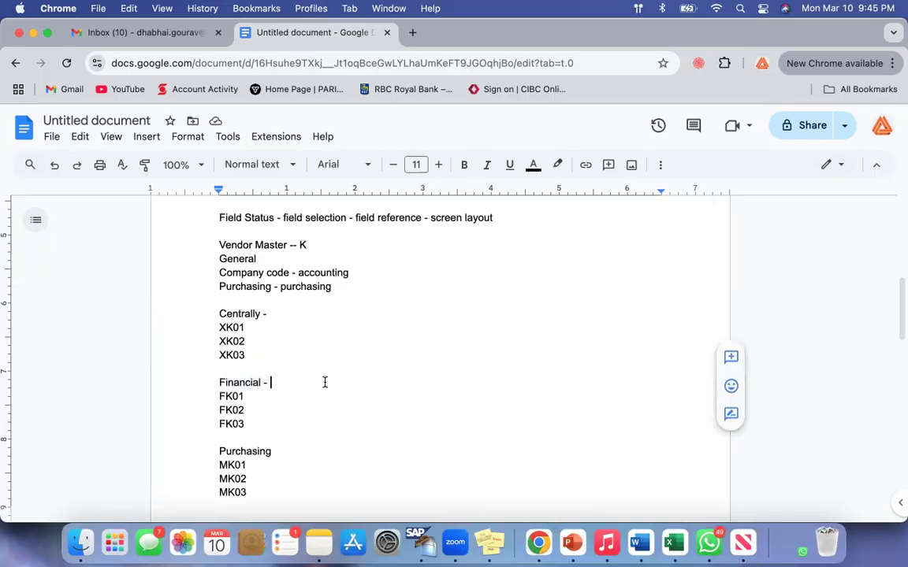
{"action": "type", "text": "General - Company Code"}
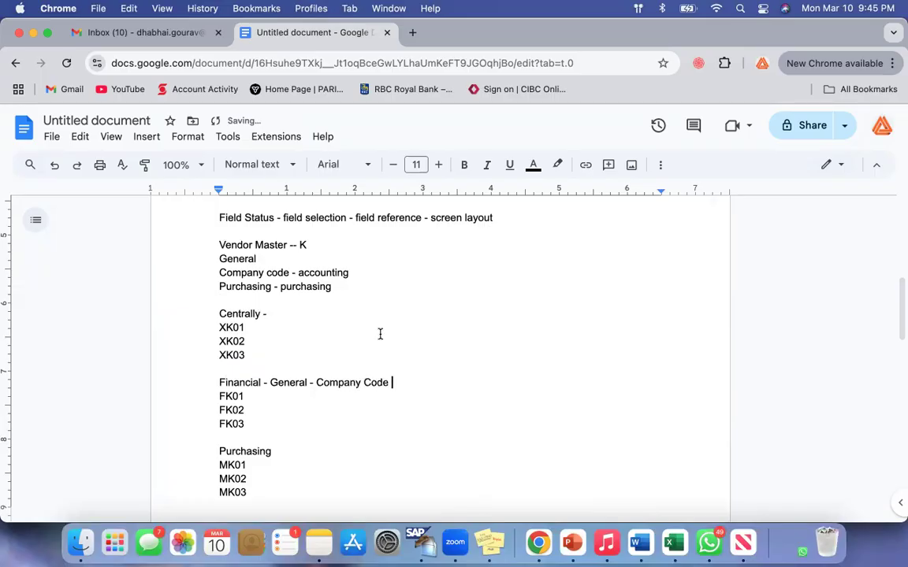
Review the Purchasing line of the vendor master list and the Financial heading with its codes FK01 to FK03.
{"action": "left_click", "coordinate": [219, 287]}
{"action": "left_click", "coordinate": [352, 290], "text": "shift"}
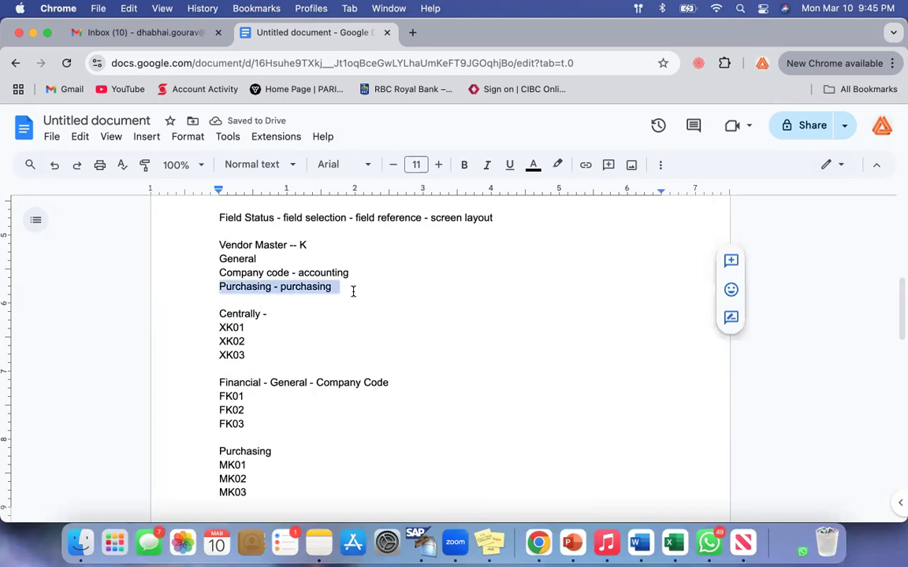
{"action": "left_click", "coordinate": [352, 290]}
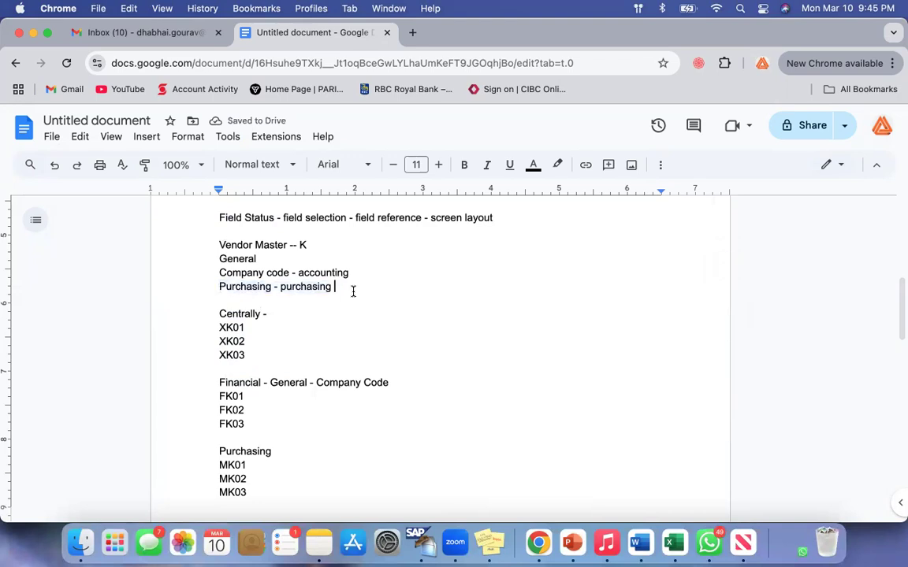
{"action": "scroll", "coordinate": [352, 290], "scroll_direction": "down", "scroll_amount": 2}
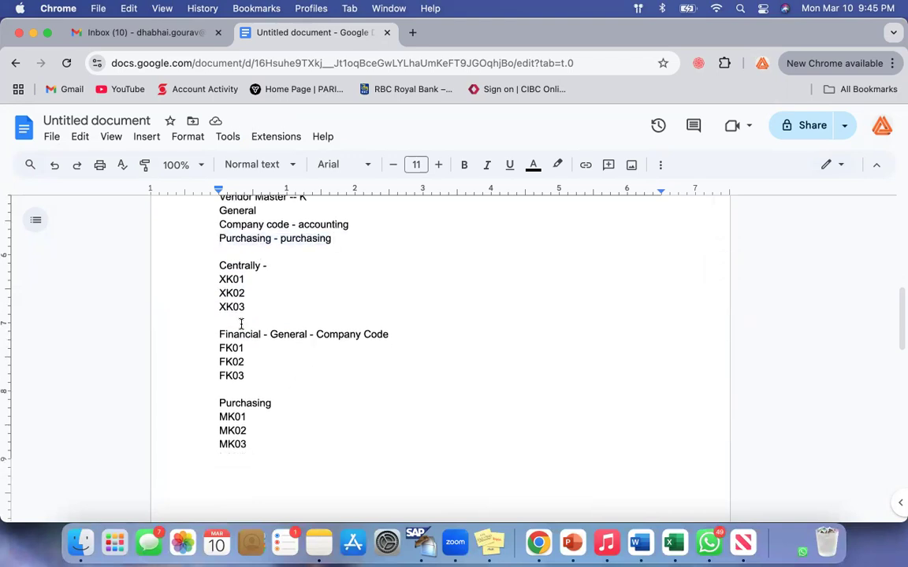
{"action": "left_click_drag", "start_coordinate": [220, 334], "coordinate": [381, 333]}
{"action": "left_click", "coordinate": [377, 334]}
{"action": "left_click_drag", "start_coordinate": [220, 346], "coordinate": [259, 374]}
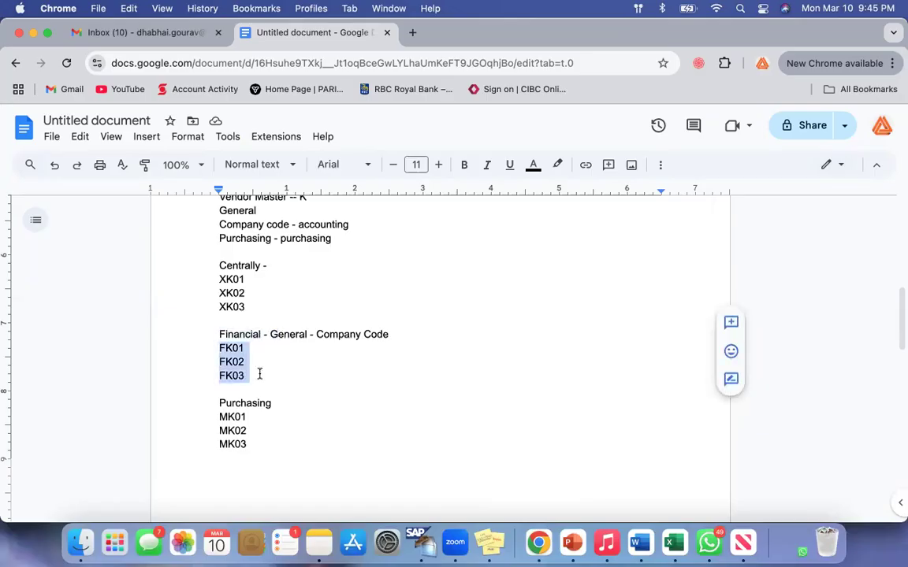
{"action": "left_click", "coordinate": [302, 375]}
Extend the Purchasing heading above MK01 to read "Purchasing - General - Purchasing".
{"action": "left_click", "coordinate": [298, 404]}
{"action": "type", "text": "-"}
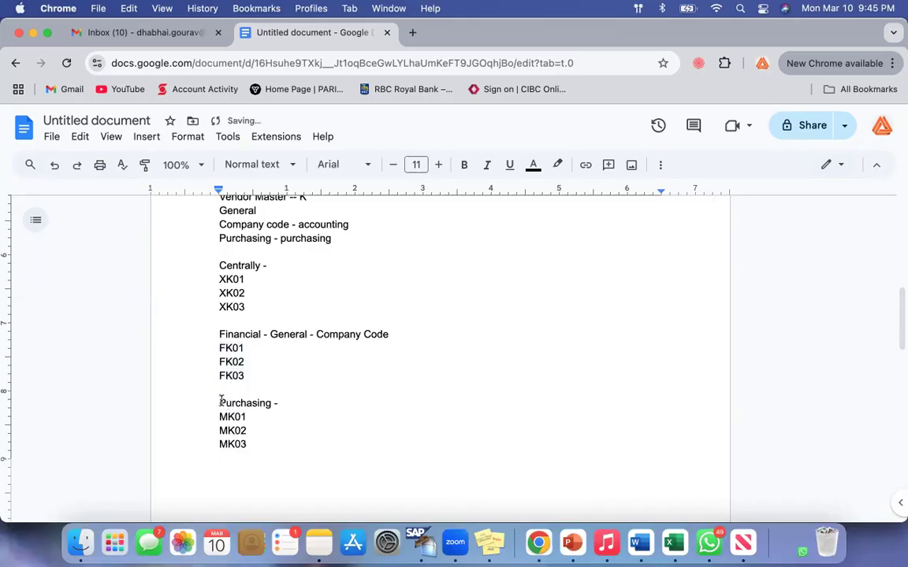
{"action": "left_click_drag", "start_coordinate": [221, 402], "coordinate": [282, 402]}
{"action": "left_click", "coordinate": [316, 403]}
{"action": "left_click", "coordinate": [219, 403]}
{"action": "left_click", "coordinate": [324, 405], "text": "shift"}
{"action": "left_click", "coordinate": [326, 404]}
{"action": "type", "text": "General - Purchasing"}
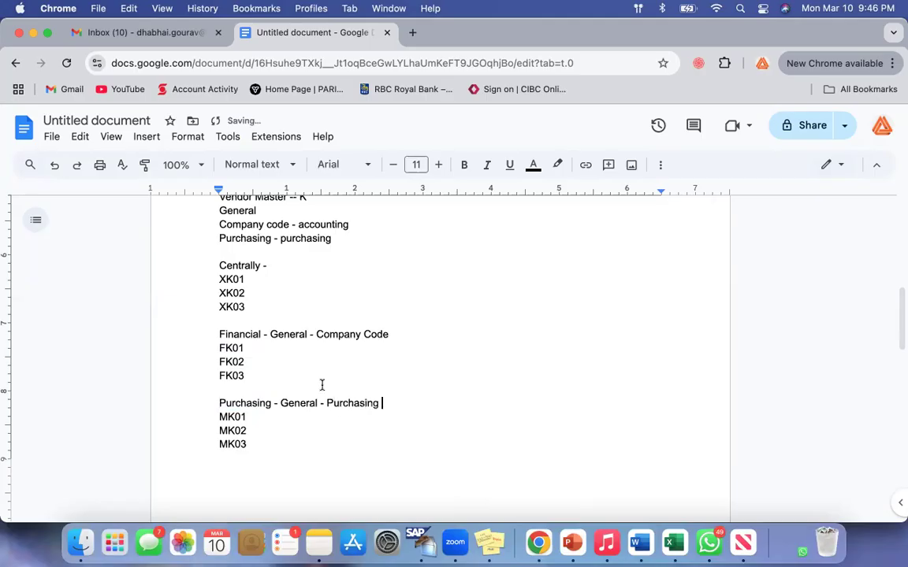
Review the Centrally section with its XK codes and compare it with the "Financial - General - Company Code" heading.
{"action": "left_click_drag", "start_coordinate": [317, 334], "coordinate": [413, 339]}
{"action": "left_click", "coordinate": [412, 340]}
{"action": "left_click_drag", "start_coordinate": [219, 265], "coordinate": [269, 306]}
{"action": "left_click", "coordinate": [270, 306]}
{"action": "left_click_drag", "start_coordinate": [220, 265], "coordinate": [259, 306]}
{"action": "left_click", "coordinate": [261, 306]}
{"action": "left_click_drag", "start_coordinate": [223, 335], "coordinate": [251, 335]}
{"action": "left_click", "coordinate": [282, 361]}
{"action": "left_click_drag", "start_coordinate": [221, 334], "coordinate": [428, 336]}
{"action": "left_click", "coordinate": [428, 336]}
{"action": "left_click", "coordinate": [319, 355]}
Examine the "Purchasing - General - Purchasing" section and its codes MK01 to MK03.
{"action": "left_click_drag", "start_coordinate": [222, 402], "coordinate": [428, 400]}
{"action": "left_click", "coordinate": [428, 400]}
{"action": "left_click", "coordinate": [219, 405]}
{"action": "left_click", "coordinate": [266, 441], "text": "shift"}
{"action": "left_click", "coordinate": [267, 445]}
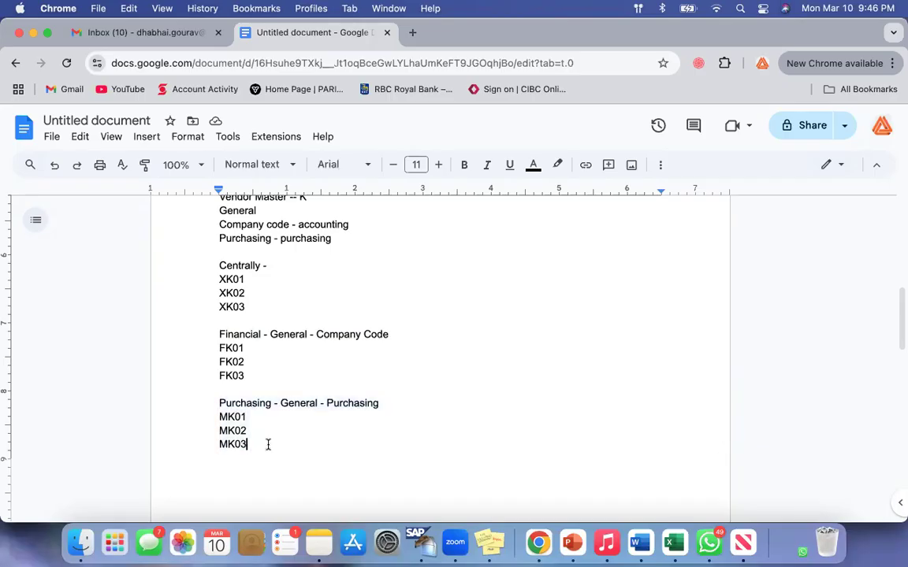
{"action": "left_click", "coordinate": [221, 403]}
{"action": "left_click", "coordinate": [284, 454], "text": "shift"}
{"action": "left_click", "coordinate": [285, 454]}
{"action": "left_click", "coordinate": [221, 404]}
{"action": "left_click", "coordinate": [264, 434], "text": "shift"}
{"action": "left_click", "coordinate": [264, 434]}
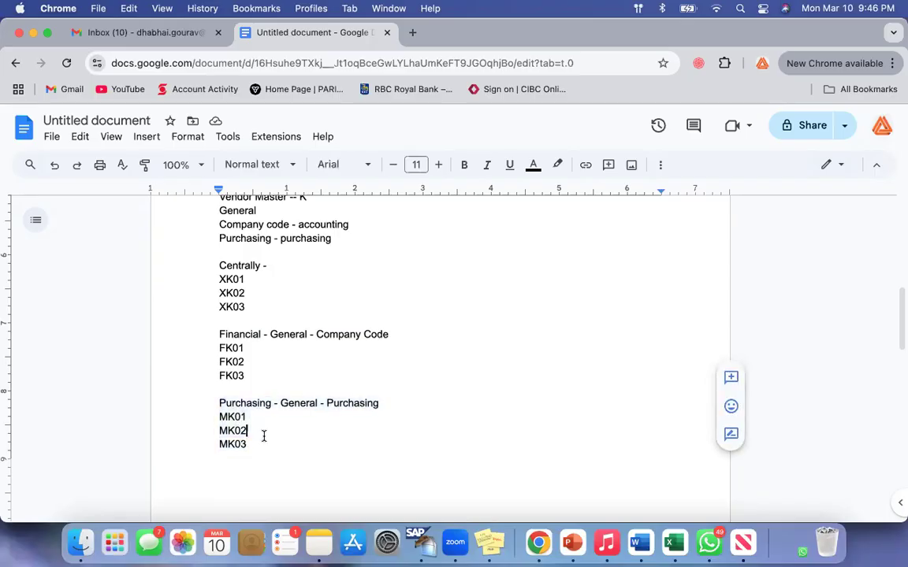
Compare the Financial, Centrally and Purchasing code blocks with the data sections listed under Vendor Master.
{"action": "left_click", "coordinate": [220, 334]}
{"action": "left_click", "coordinate": [266, 368], "text": "shift"}
{"action": "left_click", "coordinate": [288, 379]}
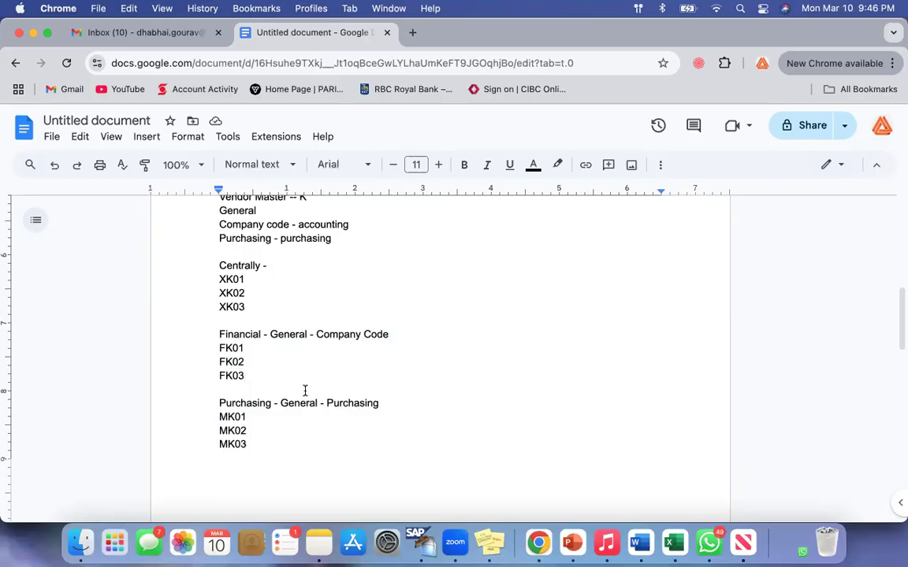
{"action": "scroll", "coordinate": [305, 391], "scroll_direction": "up", "scroll_amount": 2}
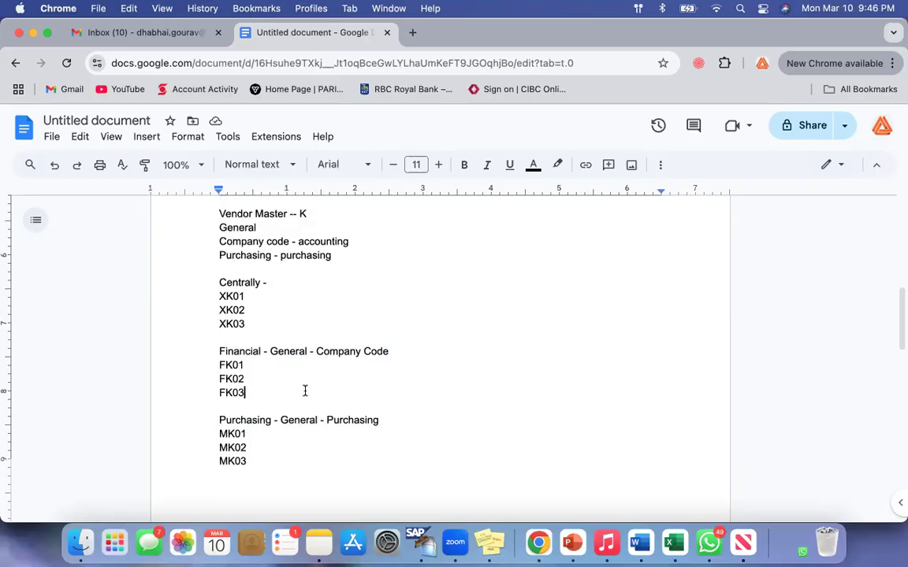
{"action": "left_click", "coordinate": [269, 293]}
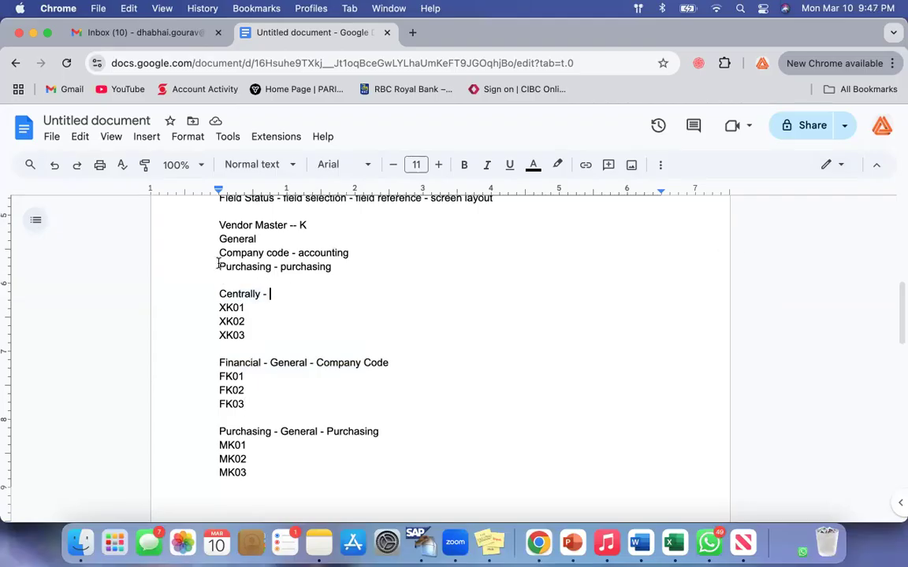
{"action": "left_click_drag", "start_coordinate": [217, 265], "coordinate": [337, 269]}
{"action": "left_click", "coordinate": [279, 295]}
{"action": "left_click_drag", "start_coordinate": [220, 307], "coordinate": [250, 402]}
{"action": "left_click_drag", "start_coordinate": [220, 445], "coordinate": [273, 487]}
Add a "Pattern" heading below the "Purchasing - purchasing" line, with 01, 02 and 03 on separate lines beneath it.
{"action": "scroll", "coordinate": [323, 468], "scroll_direction": "up", "scroll_amount": 2}
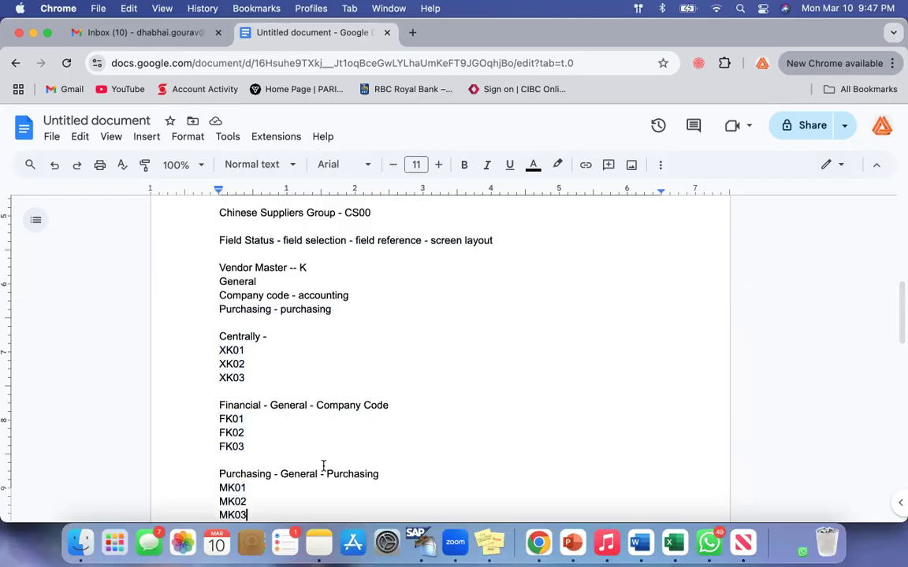
{"action": "left_click", "coordinate": [353, 309]}
{"action": "key", "text": "Return"}
{"action": "type", "text": "pattern"}
{"action": "key", "text": "Return"}
{"action": "type", "text": "01"}
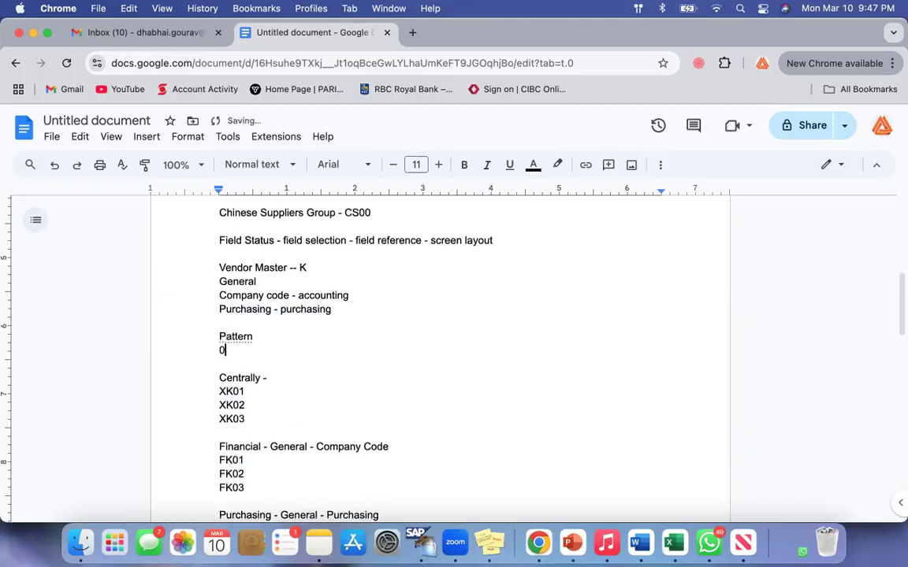
{"action": "key", "text": "Return"}
{"action": "type", "text": "020"}
{"action": "key", "text": "BackSpace"}
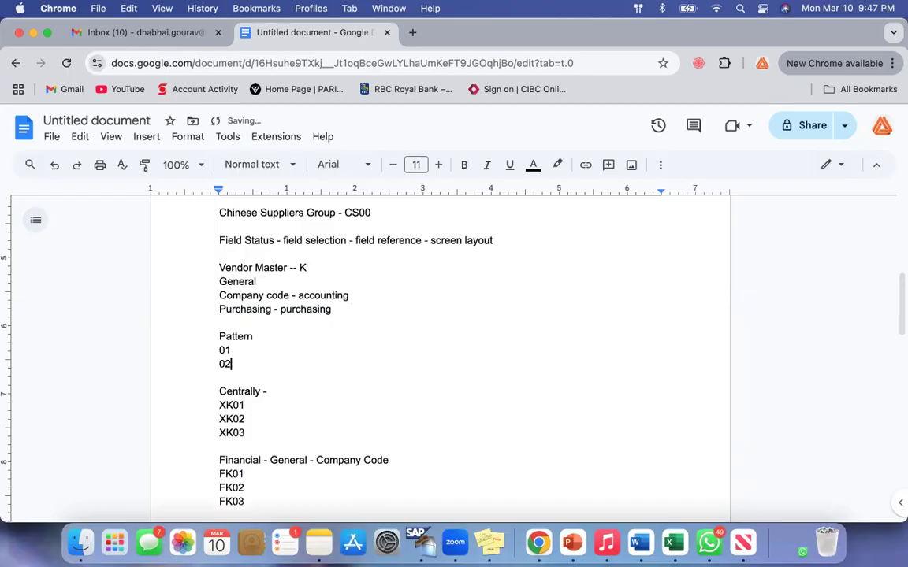
{"action": "key", "text": "Return"}
{"action": "type", "text": "03"}
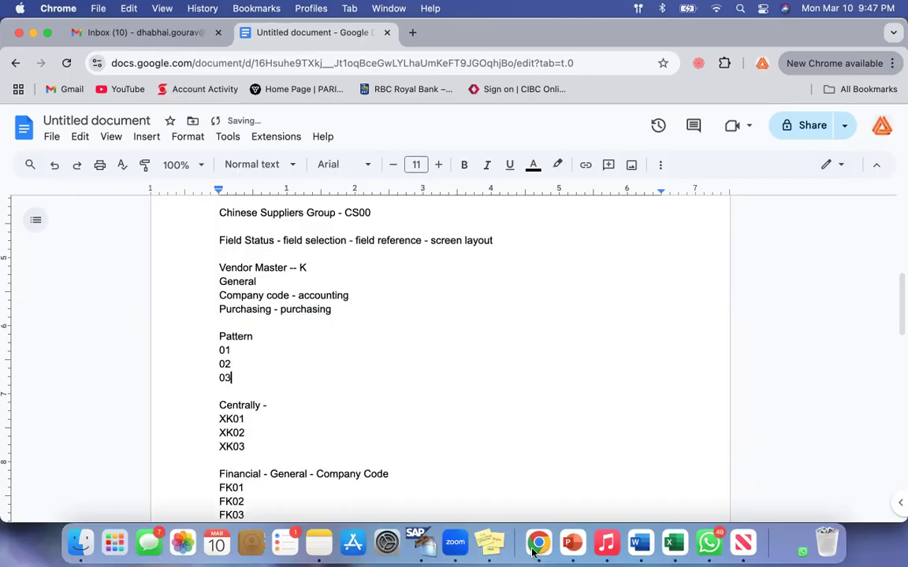
Switch to SAP and go back from the vendor account group details to the Display IMG structure.
{"action": "left_click", "coordinate": [411, 538]}
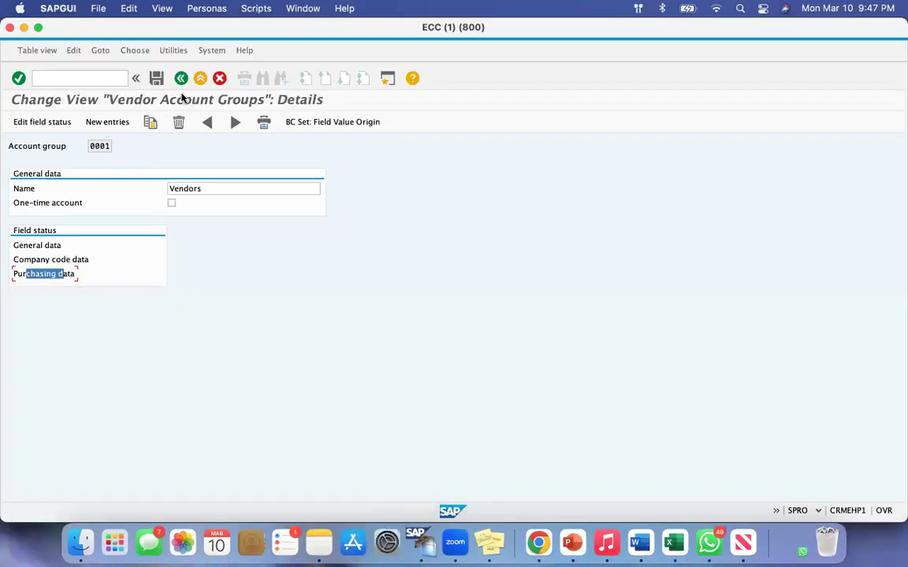
{"action": "left_click", "coordinate": [181, 78]}
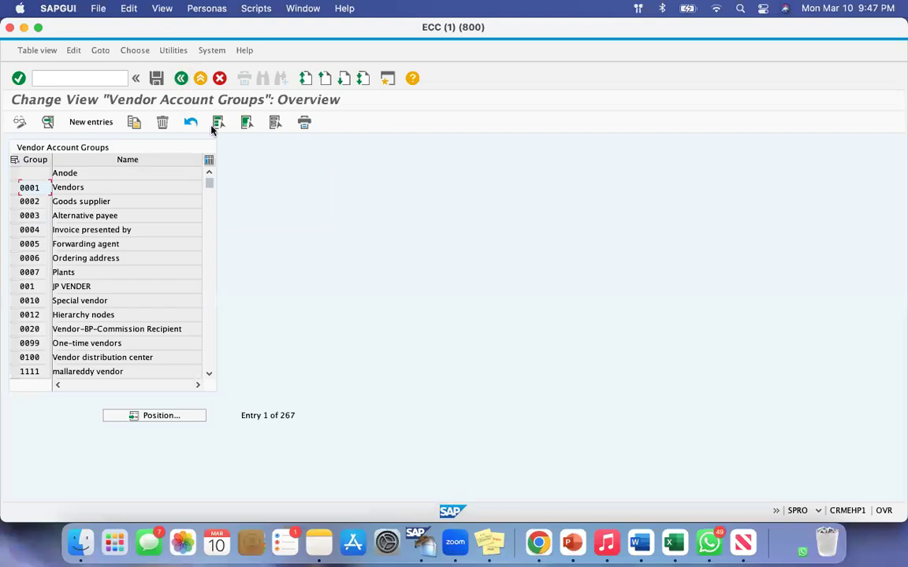
{"action": "left_click", "coordinate": [181, 78]}
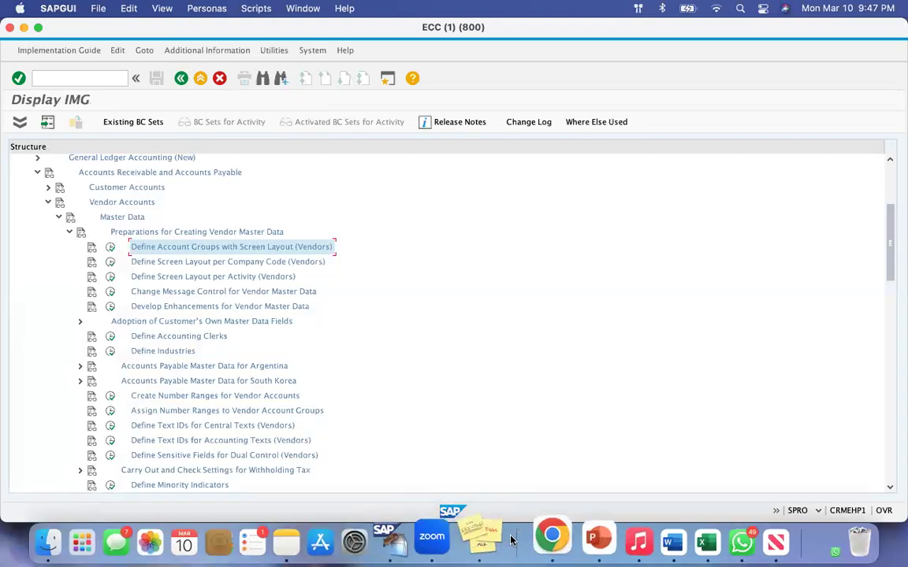
Return to the Google Docs notes and label the pattern lines "01 create", "02 change" and "03 display".
{"action": "left_click", "coordinate": [539, 538]}
{"action": "left_click", "coordinate": [254, 352]}
{"action": "type", "text": "create"}
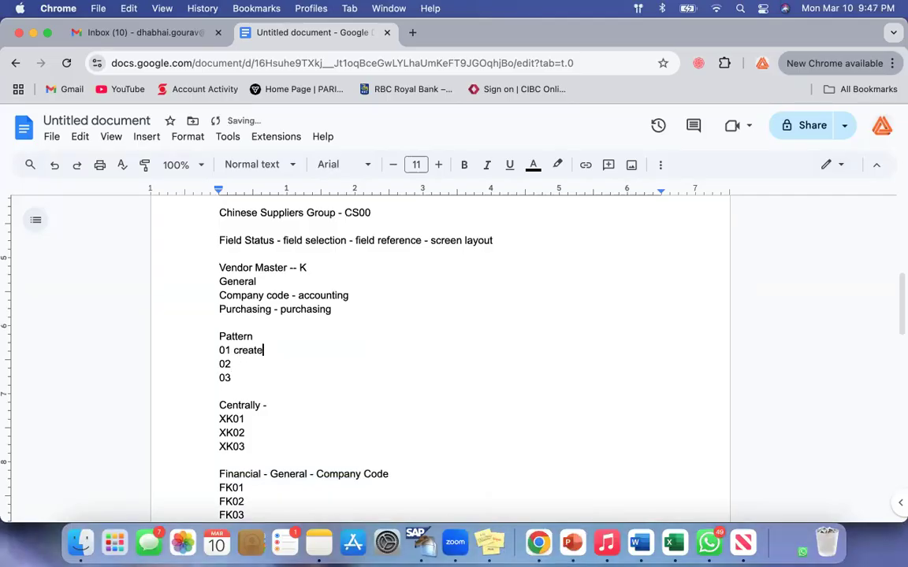
{"action": "left_click", "coordinate": [231, 364]}
{"action": "type", "text": "change"}
{"action": "left_click", "coordinate": [247, 378]}
{"action": "type", "text": "dsp"}
{"action": "type", "text": "isplay"}
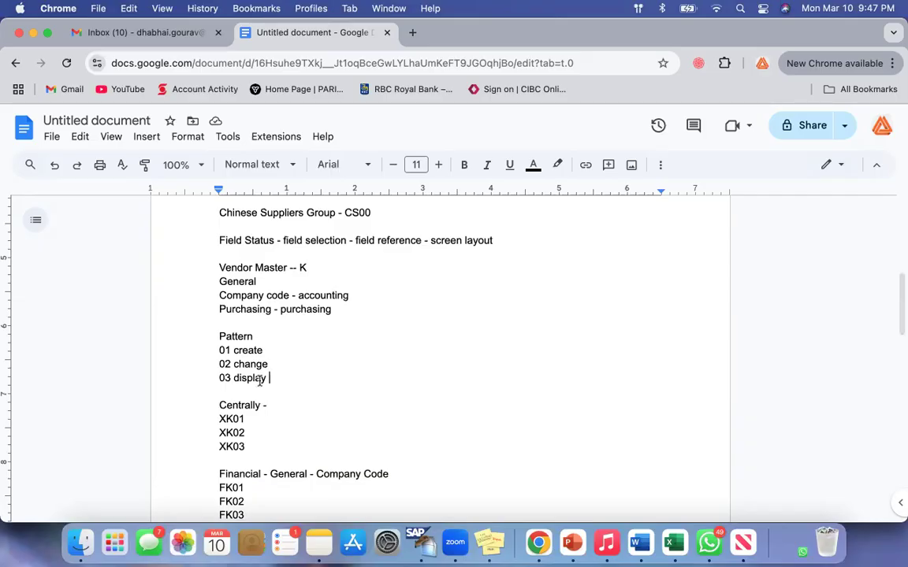
Check the "01 create" pattern against the codes XK01, FK01 and MK01.
{"action": "left_click", "coordinate": [218, 350]}
{"action": "left_click", "coordinate": [306, 349], "text": "shift"}
{"action": "left_click", "coordinate": [306, 348]}
{"action": "left_click_drag", "start_coordinate": [227, 419], "coordinate": [269, 416]}
{"action": "left_click_drag", "start_coordinate": [221, 485], "coordinate": [263, 483]}
{"action": "scroll", "coordinate": [262, 483], "scroll_direction": "down", "scroll_amount": 3}
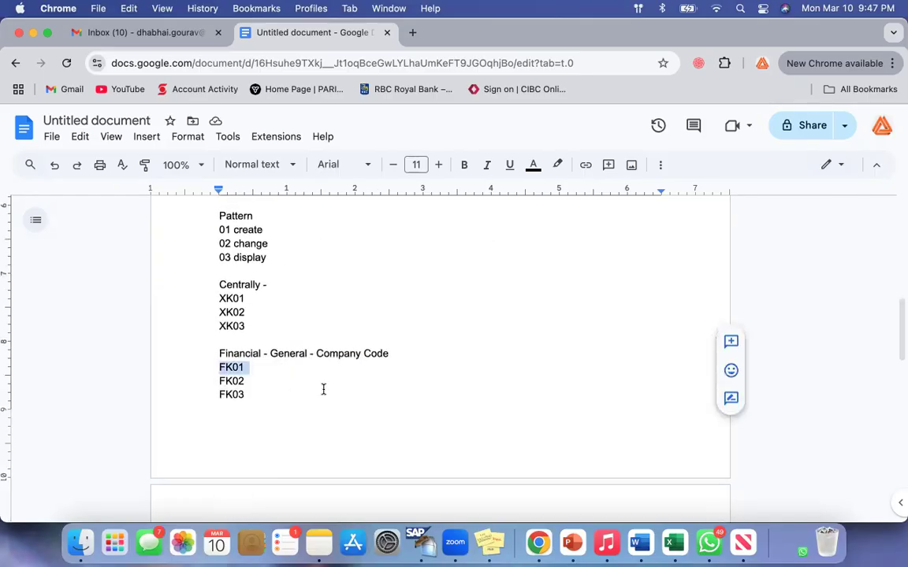
{"action": "scroll", "coordinate": [322, 389], "scroll_direction": "down", "scroll_amount": 4}
{"action": "left_click_drag", "start_coordinate": [223, 446], "coordinate": [326, 448]}
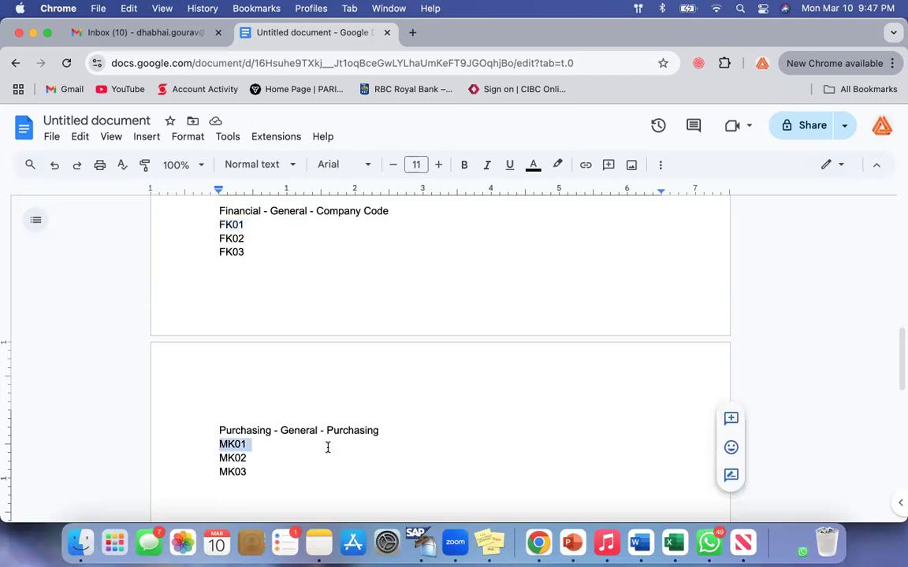
{"action": "left_click", "coordinate": [326, 448]}
{"action": "scroll", "coordinate": [328, 448], "scroll_direction": "up", "scroll_amount": 4}
{"action": "scroll", "coordinate": [323, 437], "scroll_direction": "up", "scroll_amount": 4}
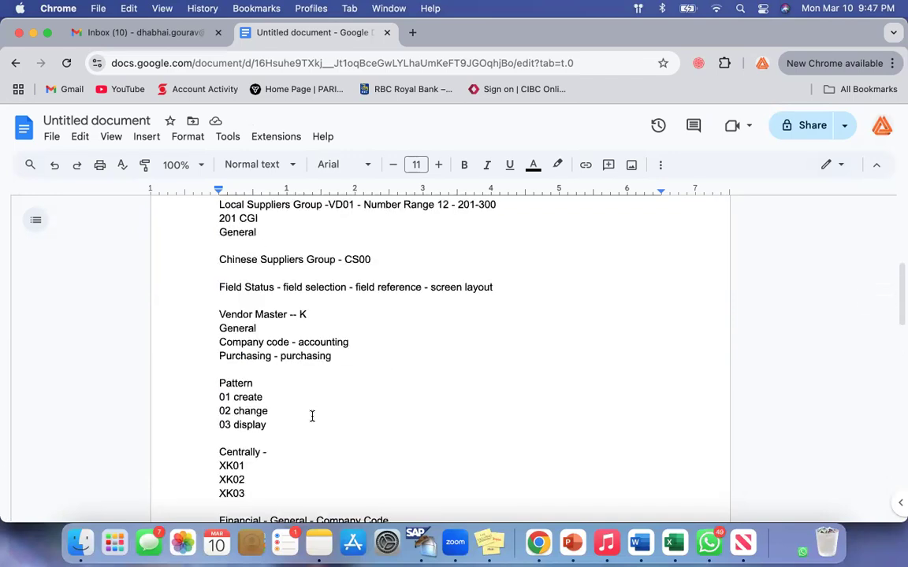
Review the create, change and display patterns, comparing "03 display" with the codes XK03 and FK03.
{"action": "double_click", "coordinate": [246, 397]}
{"action": "left_click_drag", "start_coordinate": [220, 397], "coordinate": [298, 397]}
{"action": "scroll", "coordinate": [297, 397], "scroll_direction": "down", "scroll_amount": 1}
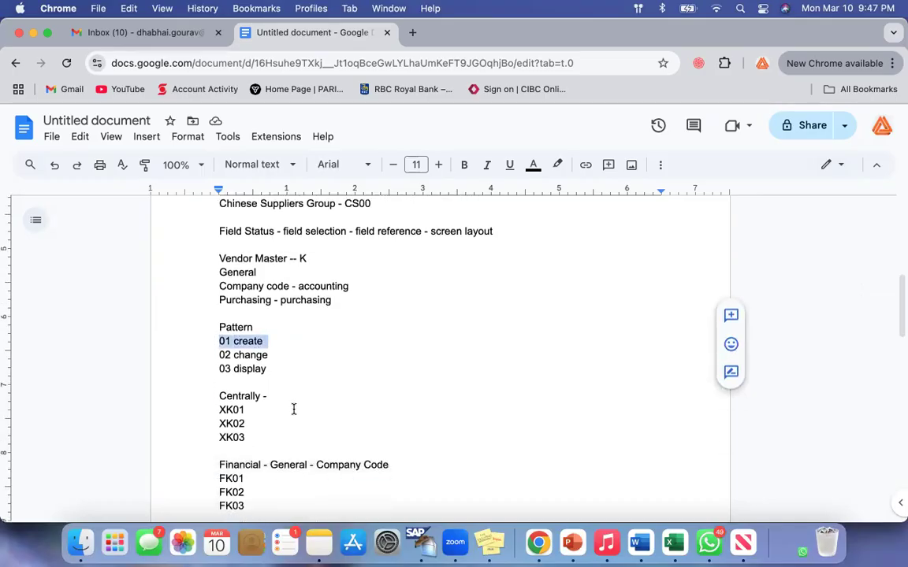
{"action": "left_click_drag", "start_coordinate": [219, 355], "coordinate": [286, 355]}
{"action": "left_click", "coordinate": [286, 356]}
{"action": "scroll", "coordinate": [286, 355], "scroll_direction": "down", "scroll_amount": 1}
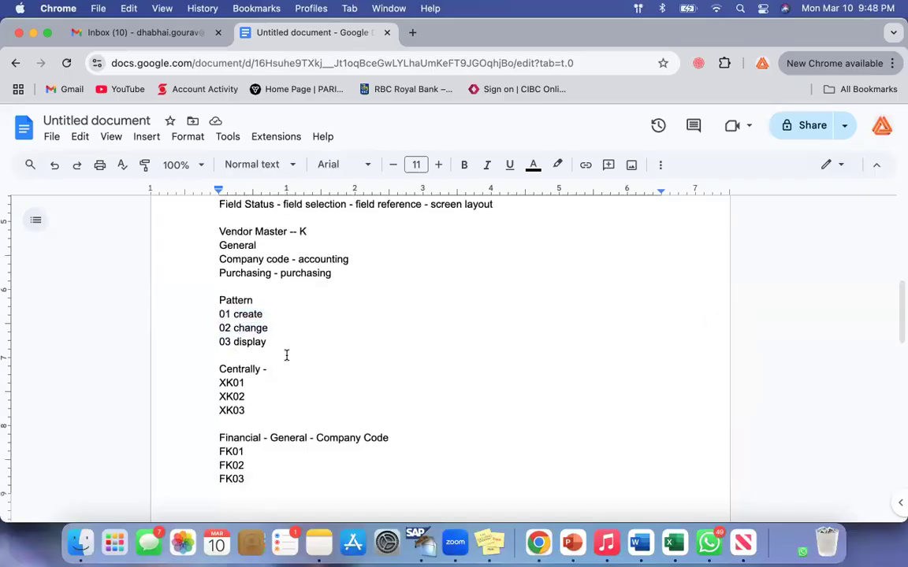
{"action": "double_click", "coordinate": [224, 342]}
{"action": "left_click_drag", "start_coordinate": [220, 411], "coordinate": [250, 410]}
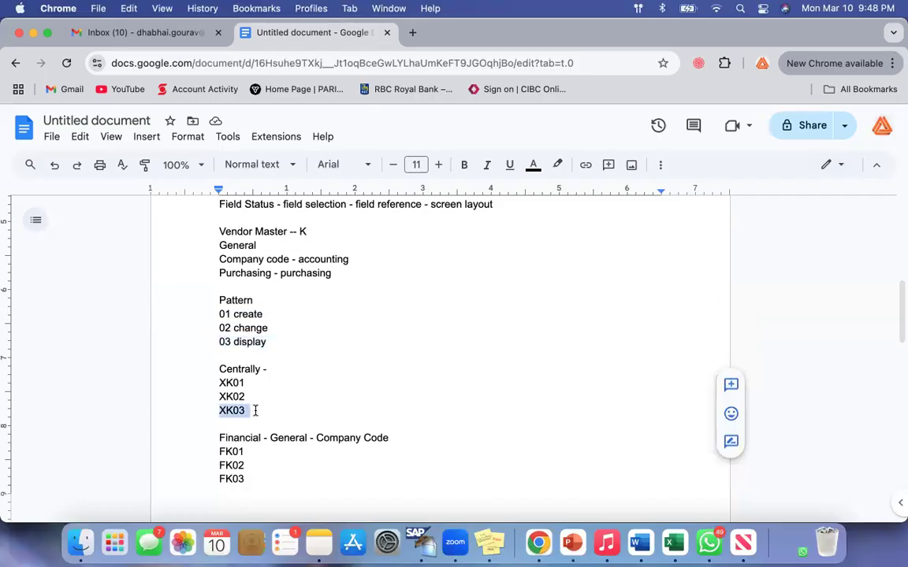
{"action": "double_click", "coordinate": [226, 482]}
{"action": "left_click", "coordinate": [331, 380]}
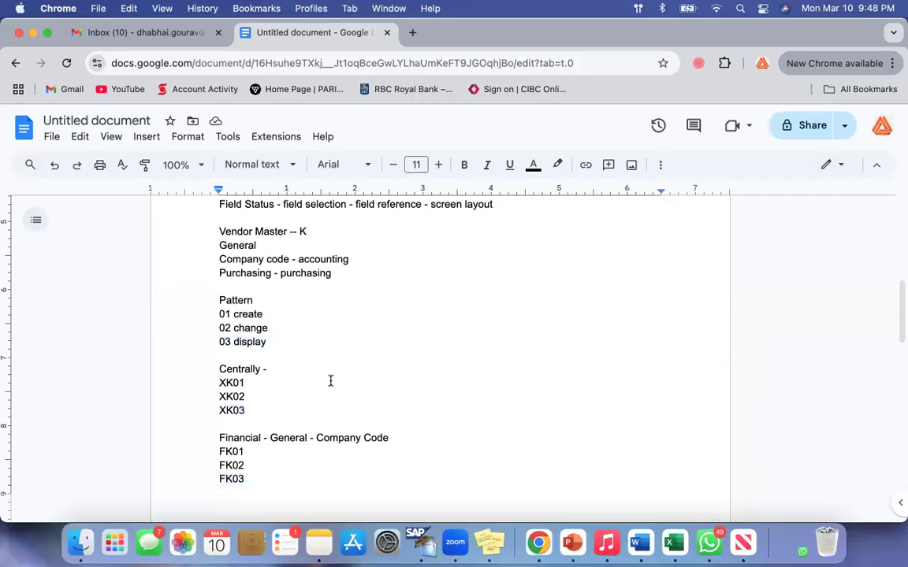
{"action": "scroll", "coordinate": [330, 381], "scroll_direction": "down", "scroll_amount": 1}
Reread the whole Pattern block and go through its numbers 01, 02 and 03 one by one.
{"action": "scroll", "coordinate": [331, 381], "scroll_direction": "up", "scroll_amount": 2}
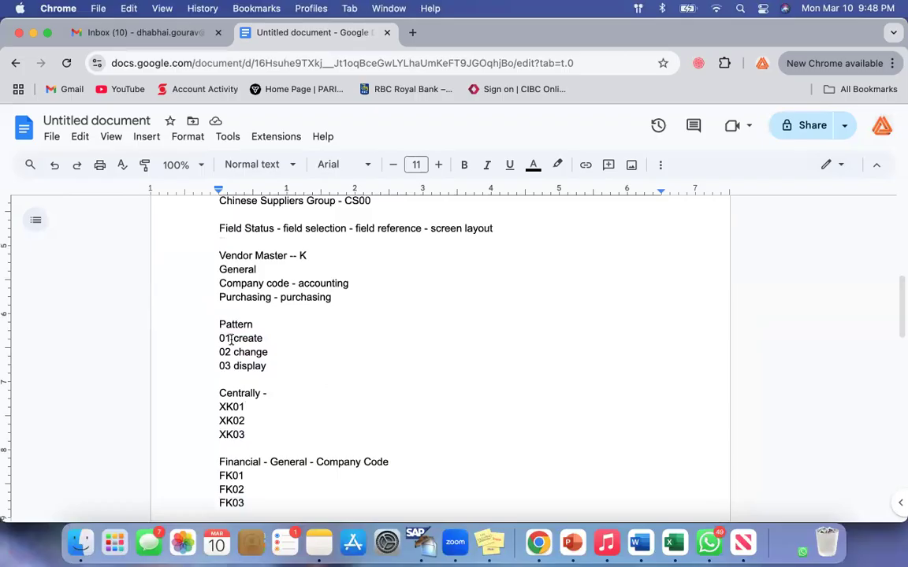
{"action": "left_click_drag", "start_coordinate": [219, 324], "coordinate": [284, 367]}
{"action": "left_click", "coordinate": [284, 367]}
{"action": "scroll", "coordinate": [284, 366], "scroll_direction": "down", "scroll_amount": 1}
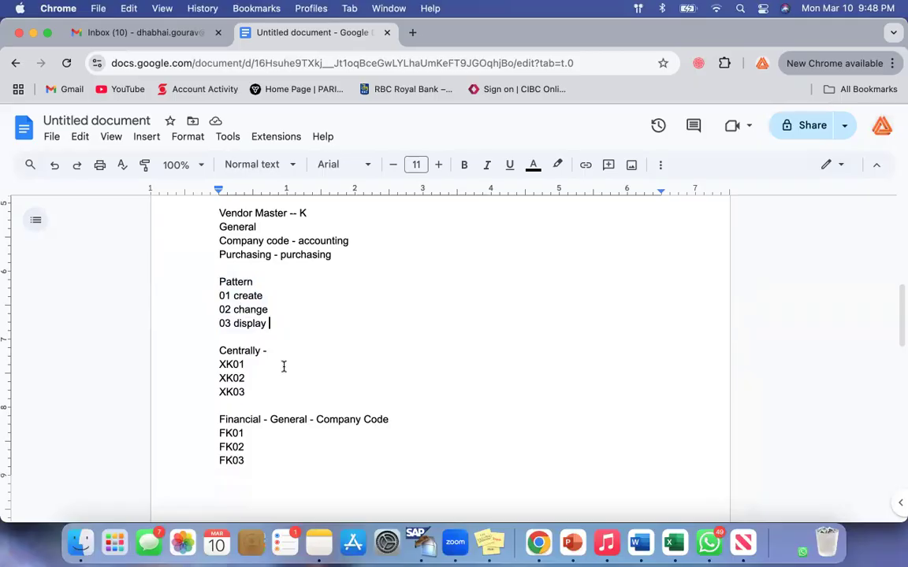
{"action": "left_click_drag", "start_coordinate": [219, 295], "coordinate": [273, 323]}
{"action": "left_click", "coordinate": [274, 323]}
{"action": "double_click", "coordinate": [221, 296]}
{"action": "double_click", "coordinate": [227, 310]}
{"action": "double_click", "coordinate": [223, 323]}
{"action": "left_click", "coordinate": [304, 323]}
Compare the central, financial and purchasing create codes XK01, FK01 and MK01 across the three sections.
{"action": "scroll", "coordinate": [305, 323], "scroll_direction": "down", "scroll_amount": 3}
{"action": "scroll", "coordinate": [305, 323], "scroll_direction": "up", "scroll_amount": 2}
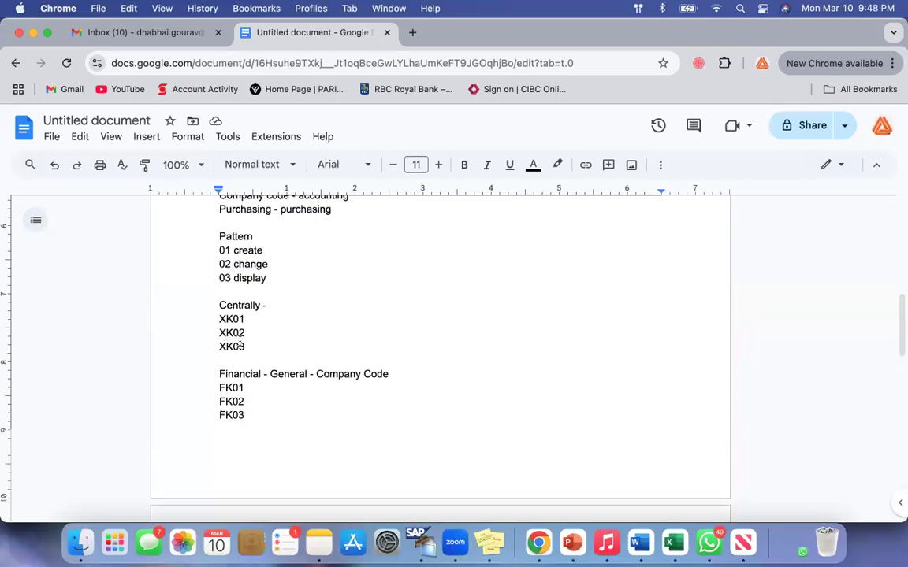
{"action": "double_click", "coordinate": [225, 319]}
{"action": "left_click", "coordinate": [220, 385]}
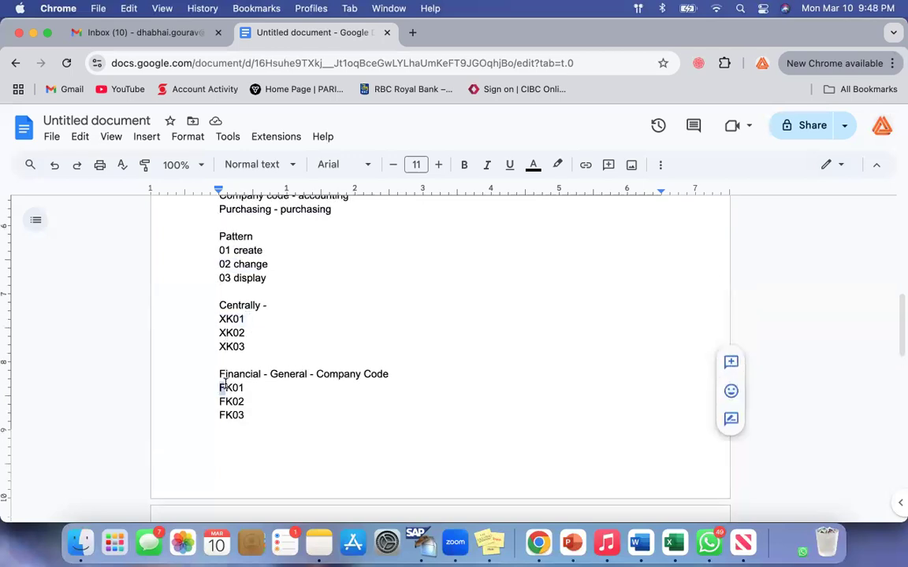
{"action": "scroll", "coordinate": [235, 331], "scroll_direction": "down", "scroll_amount": 10}
{"action": "double_click", "coordinate": [235, 311]}
{"action": "scroll", "coordinate": [299, 323], "scroll_direction": "up", "scroll_amount": 8}
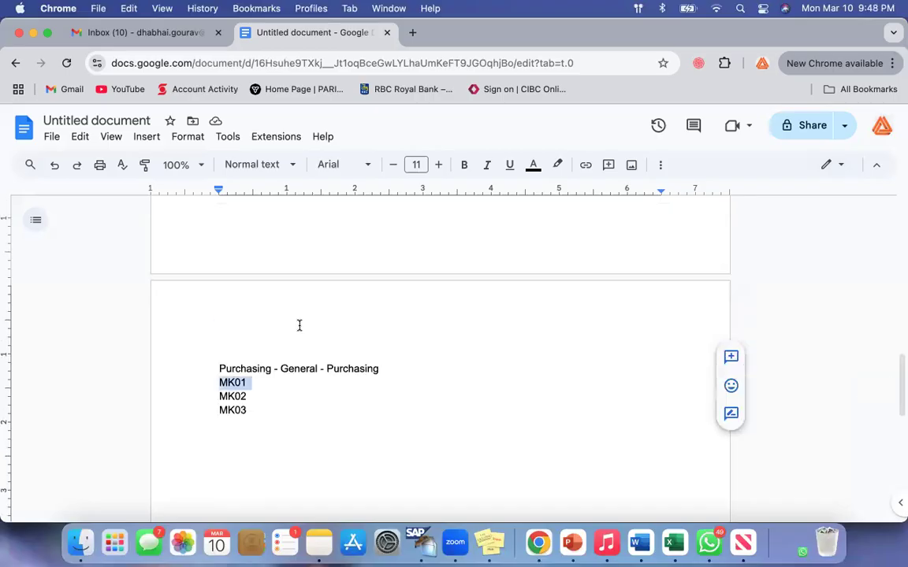
Switch to SAP, leave the IMG with /n and open the Create Vendor screen with transaction XK01.
{"action": "left_click", "coordinate": [428, 537]}
{"action": "left_click", "coordinate": [96, 78]}
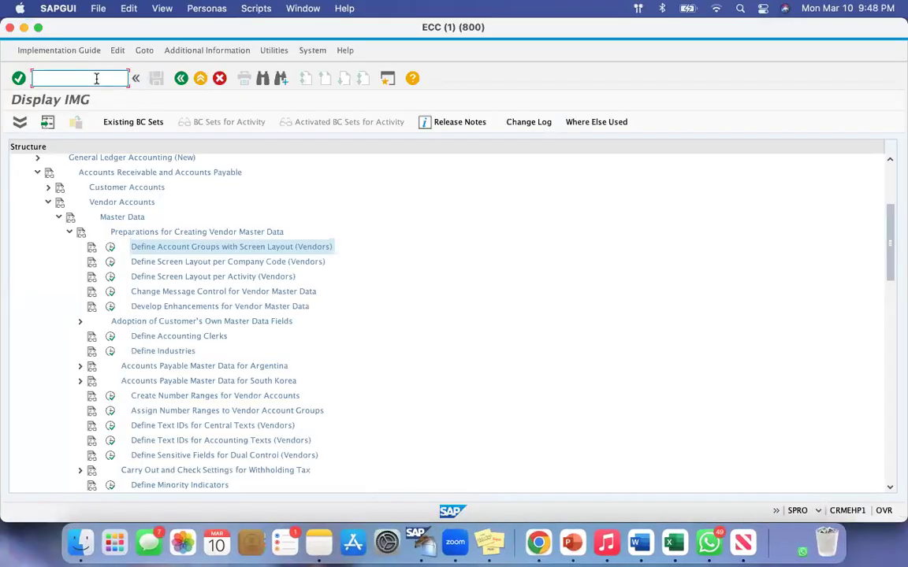
{"action": "type", "text": "/n"}
{"action": "key", "text": "Return"}
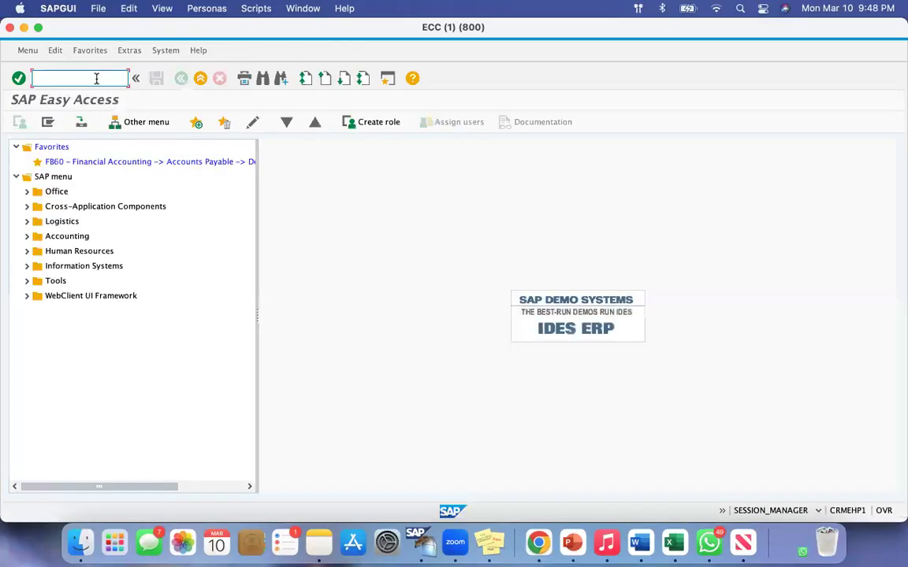
{"action": "type", "text": "xk01"}
{"action": "key", "text": "Return"}
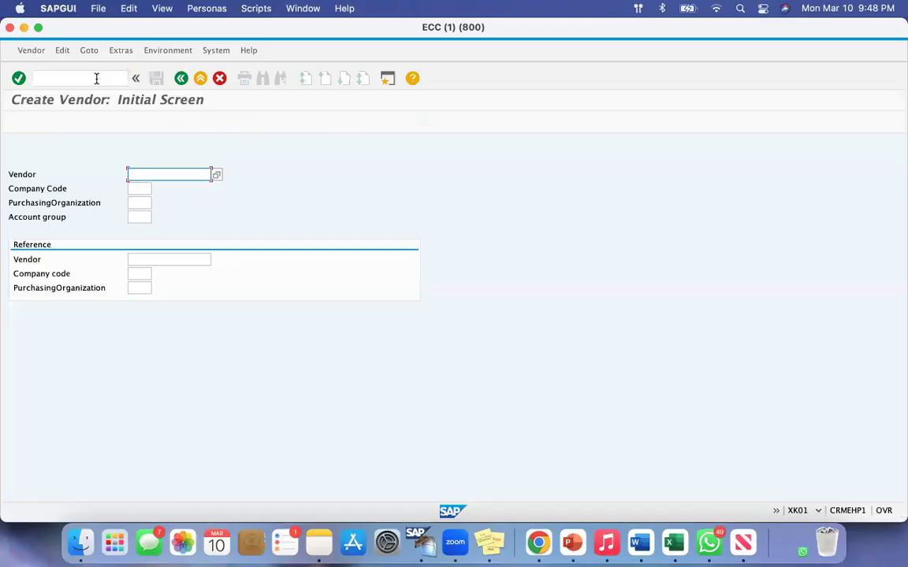
Examine the Company Code, PurchasingOrganization and Account group fields on the Create Vendor initial screen.
{"action": "left_click", "coordinate": [11, 189]}
{"action": "left_click_drag", "start_coordinate": [11, 189], "coordinate": [74, 193]}
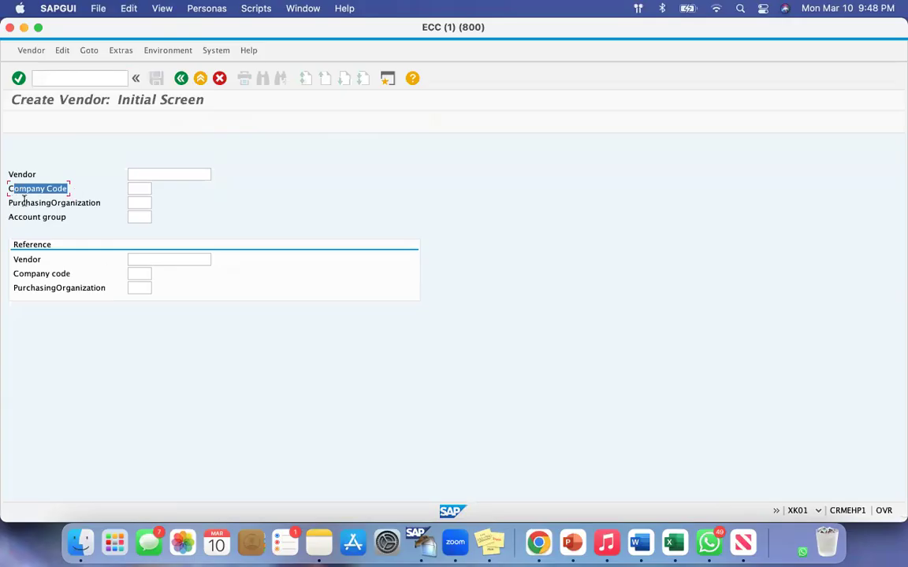
{"action": "left_click_drag", "start_coordinate": [12, 203], "coordinate": [84, 205]}
{"action": "left_click_drag", "start_coordinate": [11, 217], "coordinate": [57, 218]}
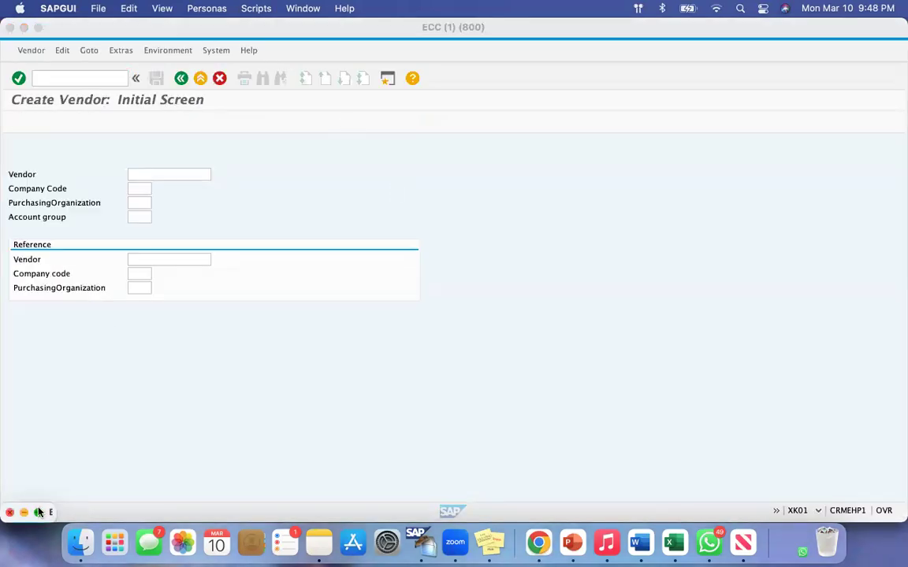
Open the purchasing Create Vendor screen with transaction MK01 in the second session and examine its PurchasingOrganization and Account group fields.
{"action": "left_click", "coordinate": [38, 513]}
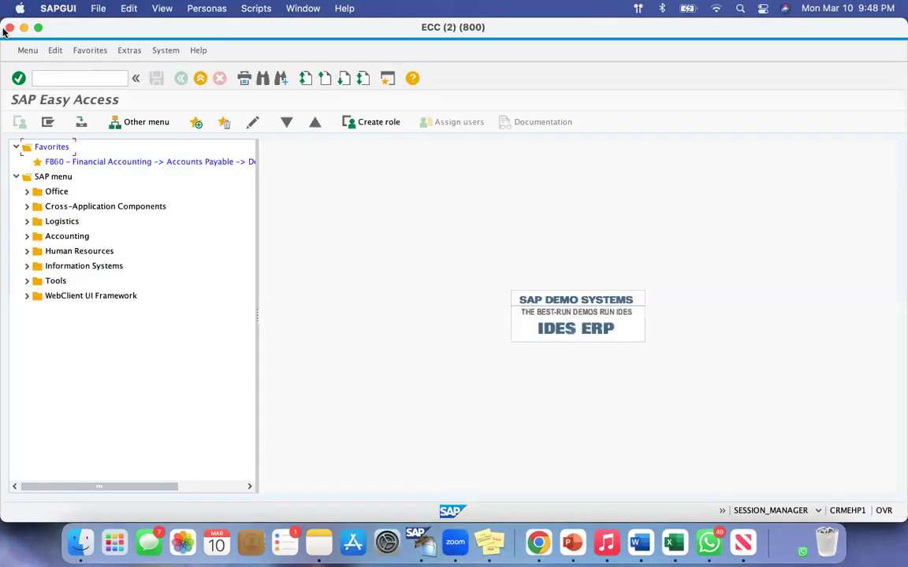
{"action": "left_click_drag", "start_coordinate": [3, 19], "coordinate": [161, 53]}
{"action": "left_click", "coordinate": [213, 77]}
{"action": "type", "text": "mk01"}
{"action": "key", "text": "Return"}
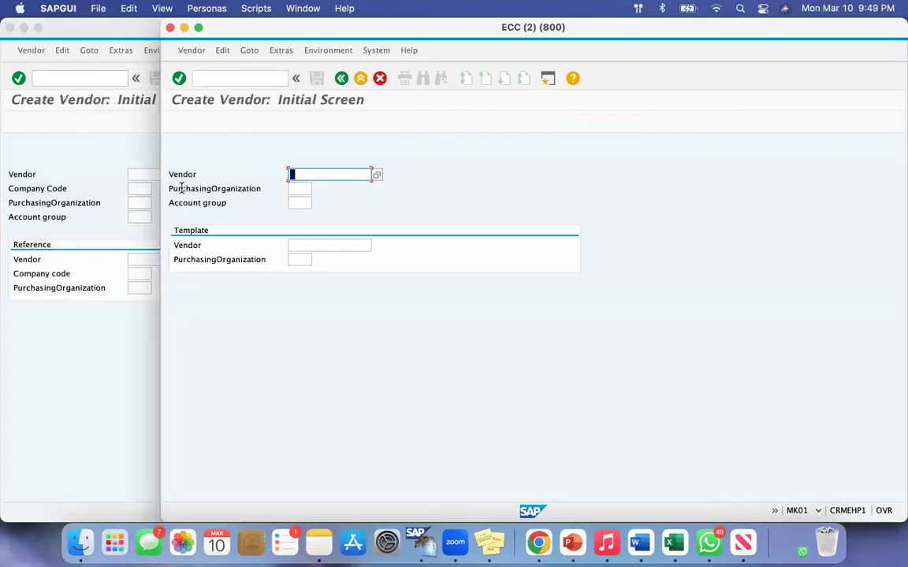
{"action": "left_click_drag", "start_coordinate": [174, 188], "coordinate": [247, 188]}
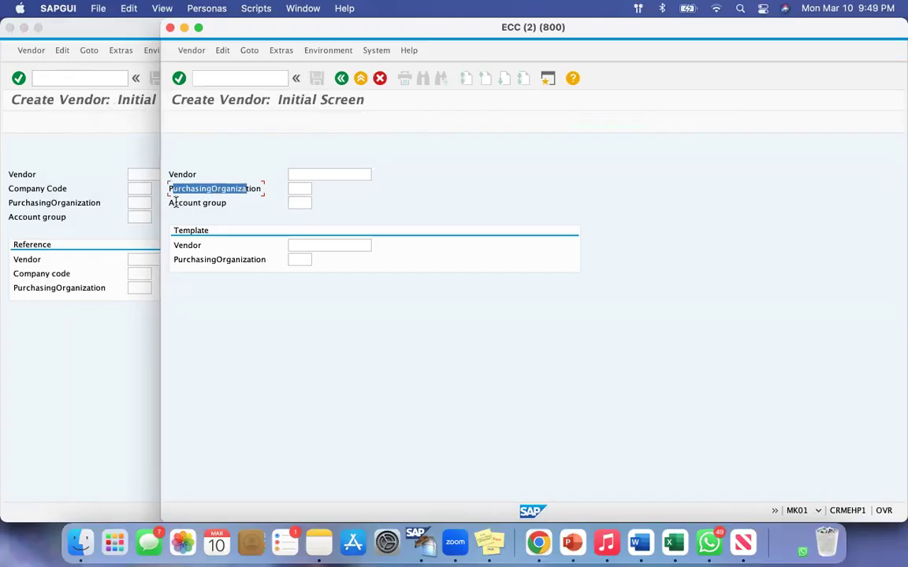
{"action": "left_click_drag", "start_coordinate": [171, 204], "coordinate": [221, 203]}
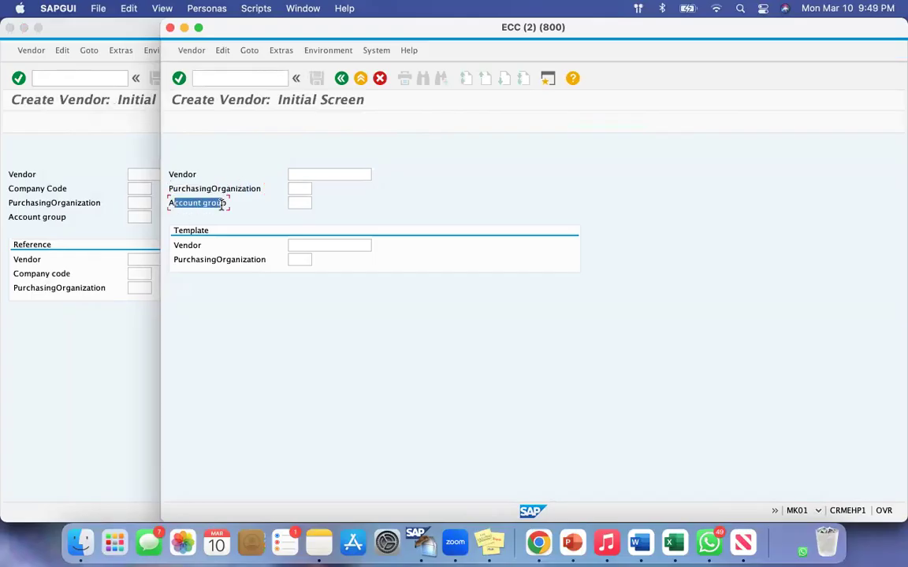
{"action": "left_click", "coordinate": [222, 203]}
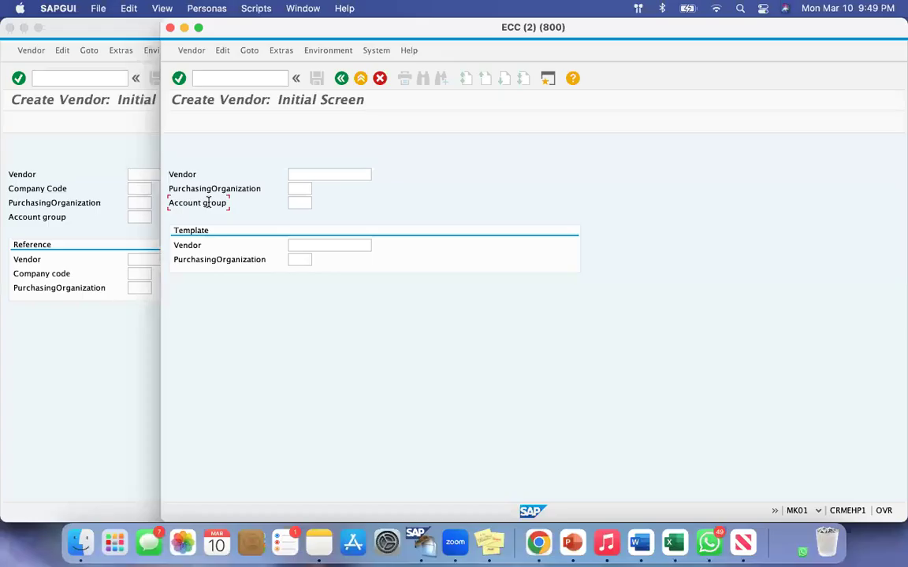
Create a third session, start transaction FK01 beside the other two and examine its Company Code and Account group fields.
{"action": "left_click", "coordinate": [543, 82]}
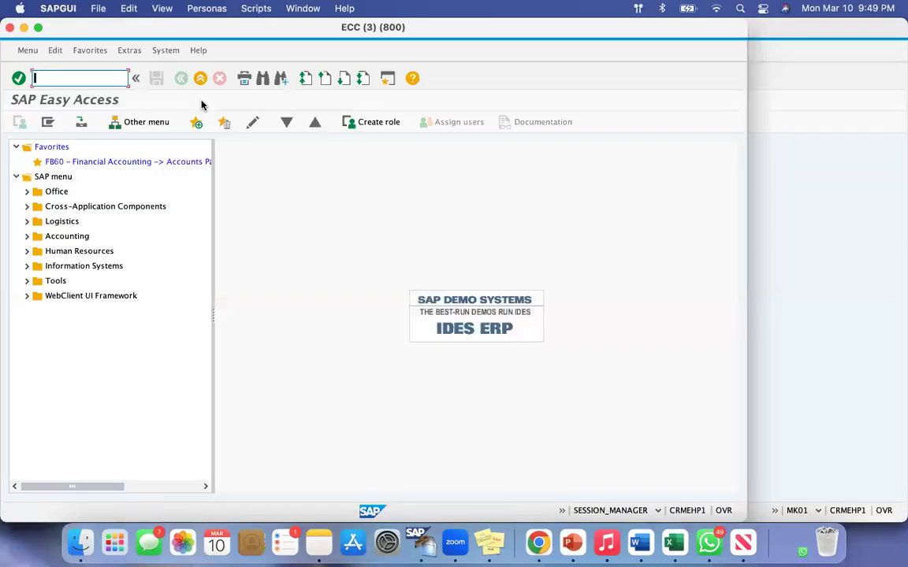
{"action": "left_click_drag", "start_coordinate": [126, 30], "coordinate": [473, 44]}
{"action": "left_click", "coordinate": [401, 94]}
{"action": "type", "text": "fk01"}
{"action": "key", "text": "Return"}
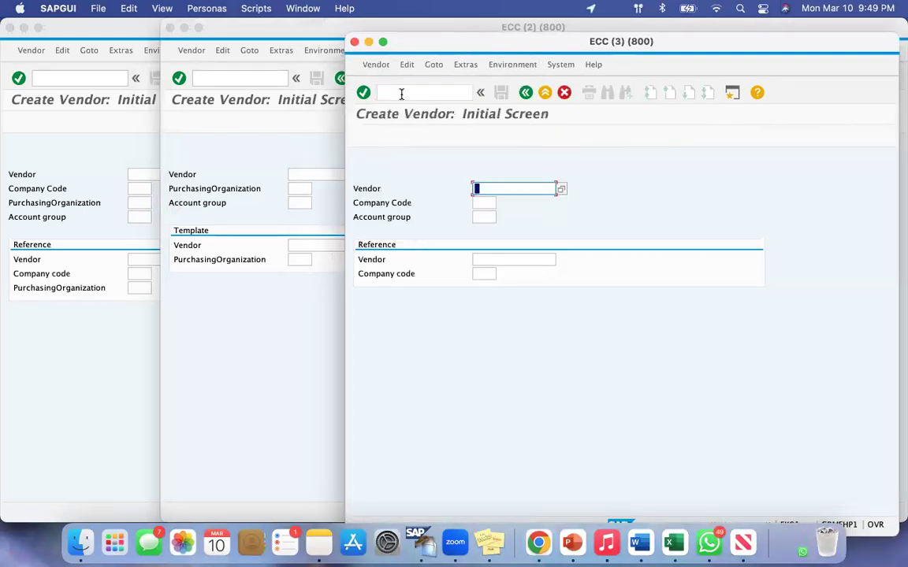
{"action": "left_click_drag", "start_coordinate": [358, 203], "coordinate": [395, 217]}
{"action": "left_click", "coordinate": [406, 216]}
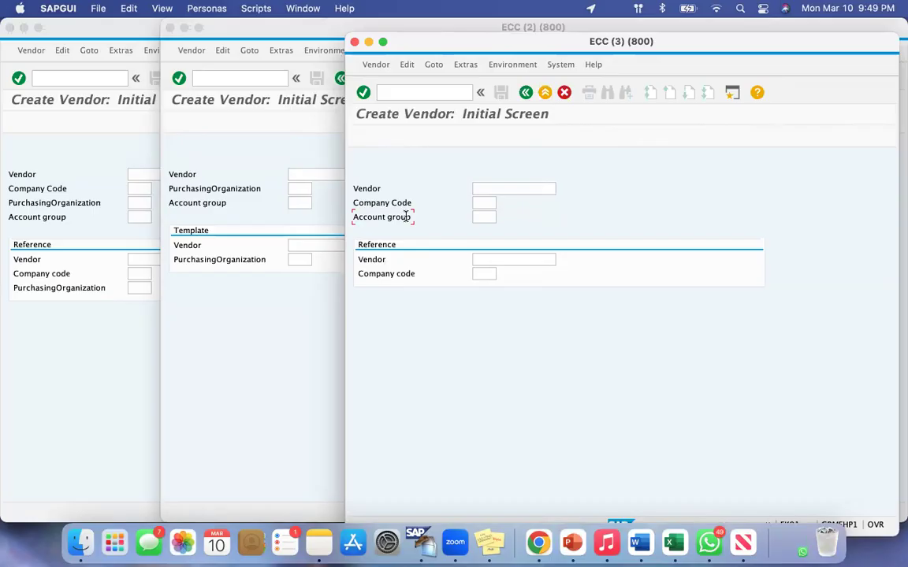
Compare the field blocks of the FK01, MK01 and XK01 initial screens, and close the FK01 and MK01 sessions.
{"action": "key", "text": "super+shift+4"}
{"action": "left_click_drag", "start_coordinate": [352, 177], "coordinate": [568, 251]}
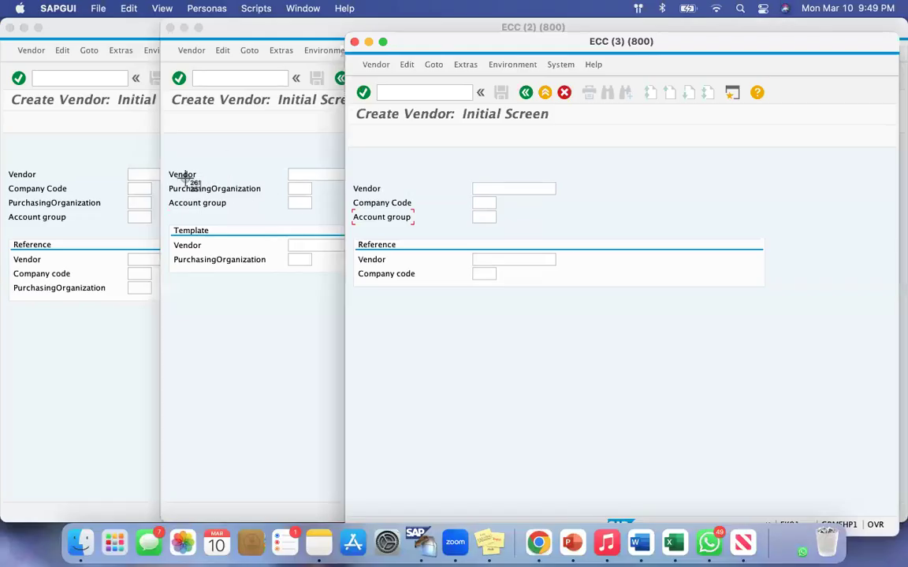
{"action": "left_click_drag", "start_coordinate": [167, 162], "coordinate": [289, 225]}
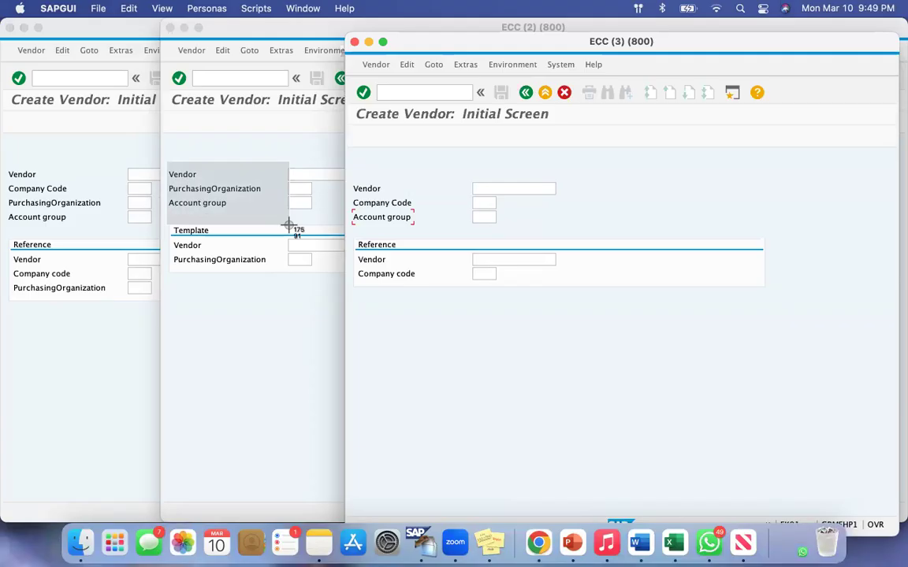
{"action": "left_click_drag", "start_coordinate": [288, 226], "coordinate": [289, 228]}
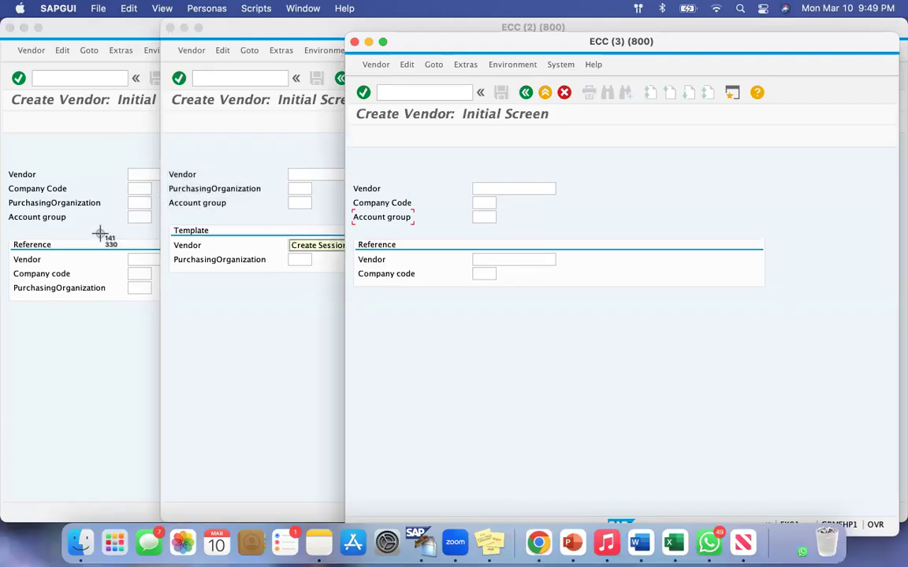
{"action": "left_click_drag", "start_coordinate": [6, 164], "coordinate": [121, 225]}
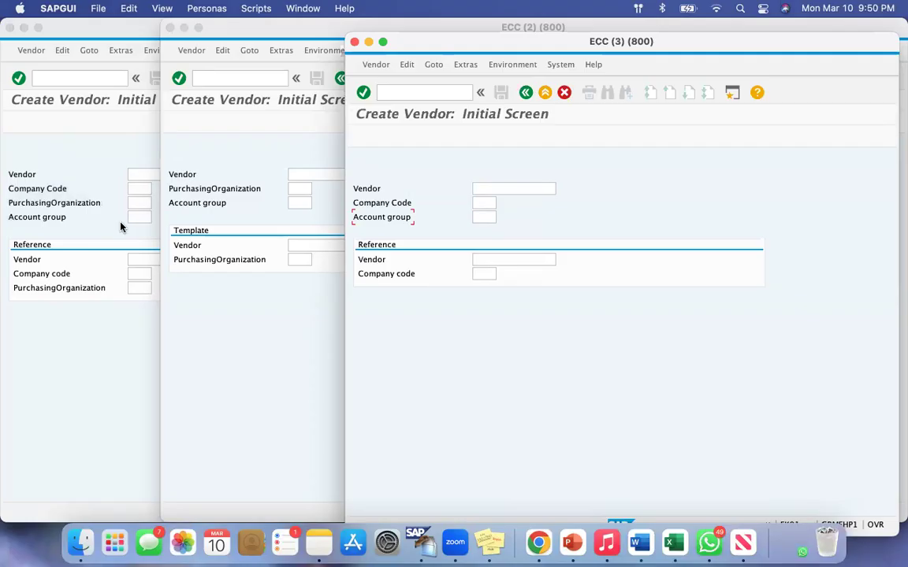
{"action": "left_click", "coordinate": [354, 42]}
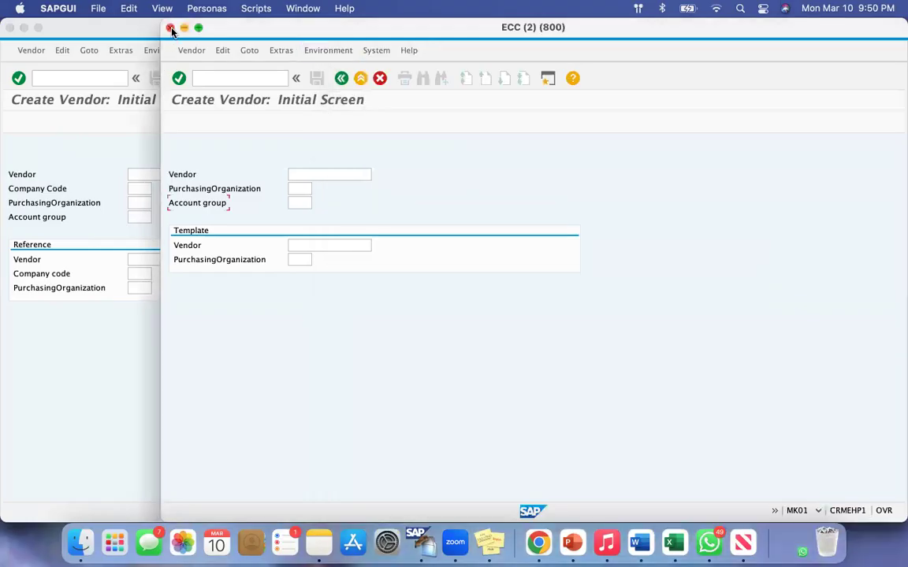
{"action": "left_click", "coordinate": [168, 28]}
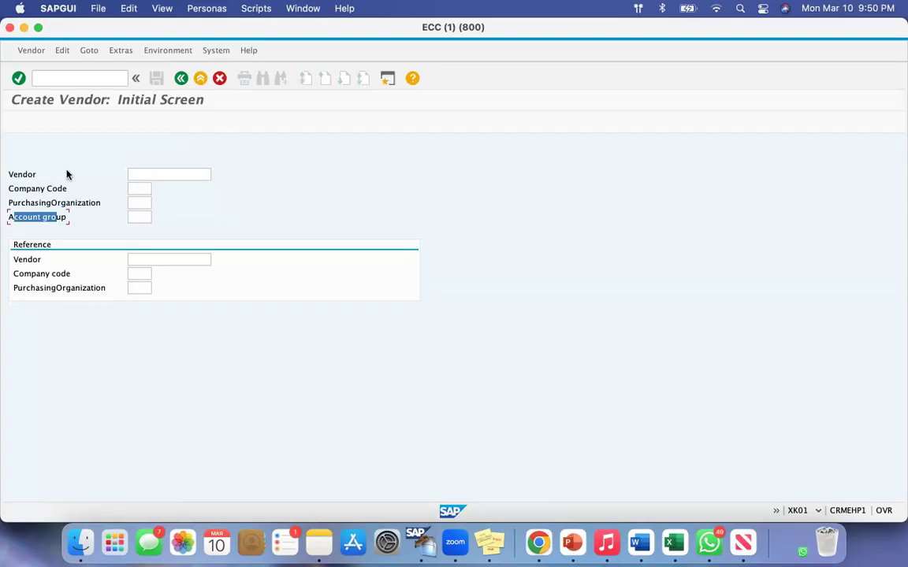
Go through the Vendor, Company Code, PurchasingOrganization and Account group fields on the XK01 initial screen, returning to Vendor.
{"action": "left_click", "coordinate": [23, 173]}
{"action": "left_click", "coordinate": [161, 173]}
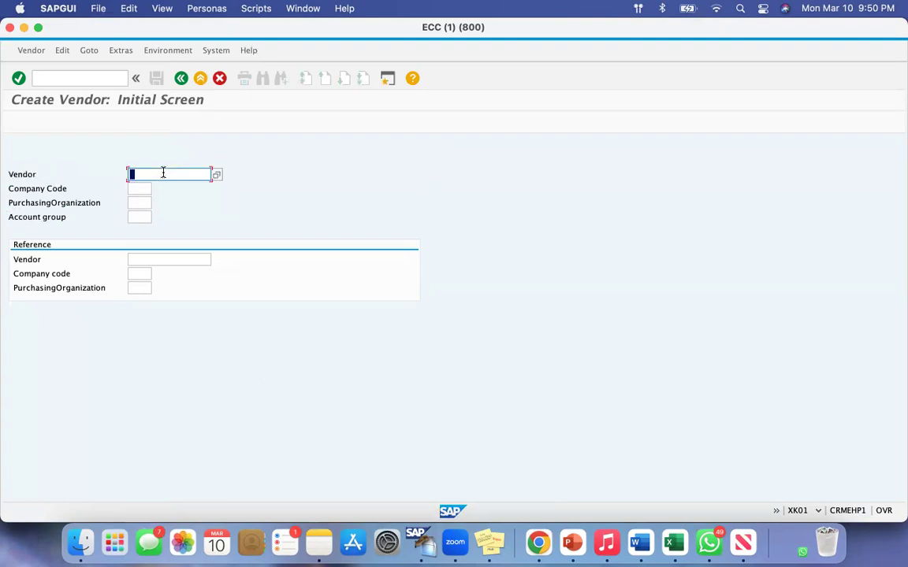
{"action": "left_click", "coordinate": [15, 189]}
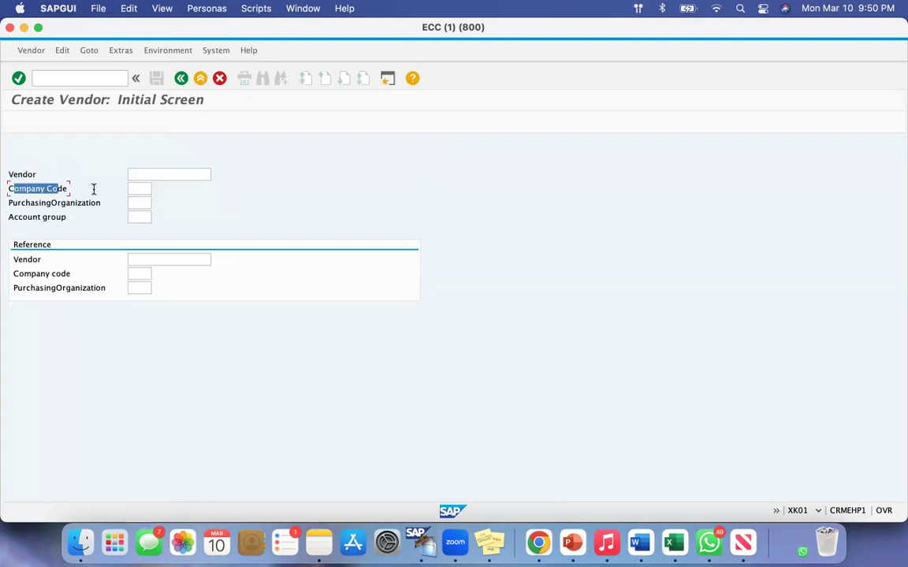
{"action": "left_click", "coordinate": [138, 188]}
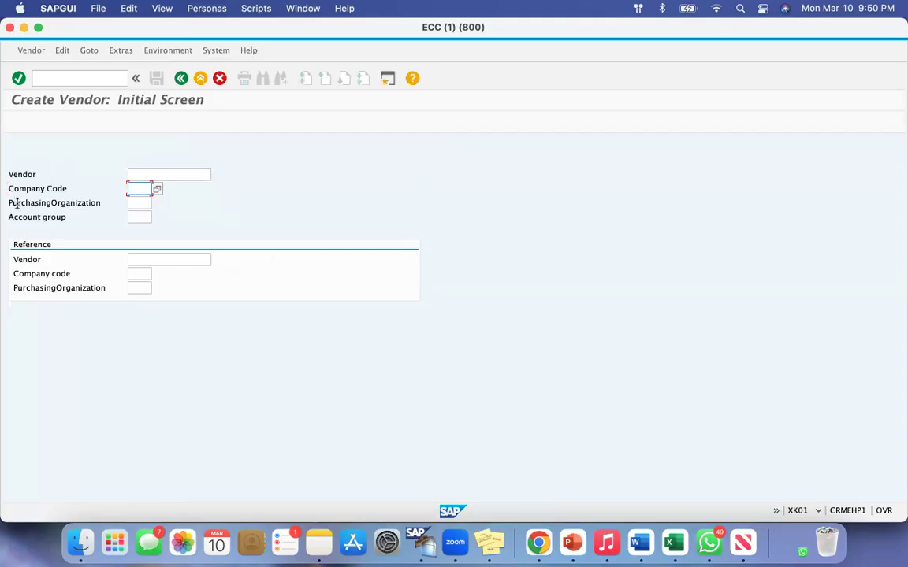
{"action": "left_click_drag", "start_coordinate": [16, 202], "coordinate": [91, 203]}
{"action": "left_click", "coordinate": [145, 203]}
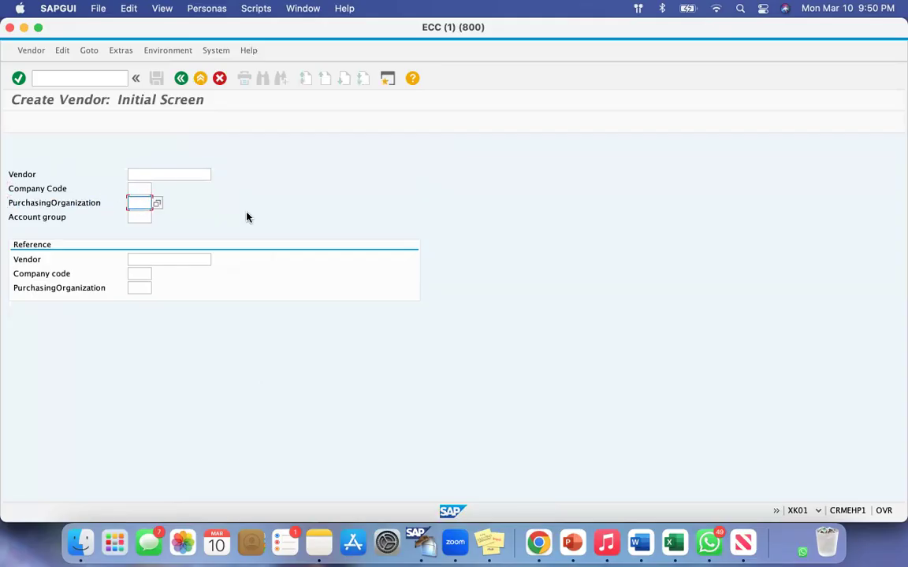
{"action": "left_click_drag", "start_coordinate": [13, 217], "coordinate": [66, 217]}
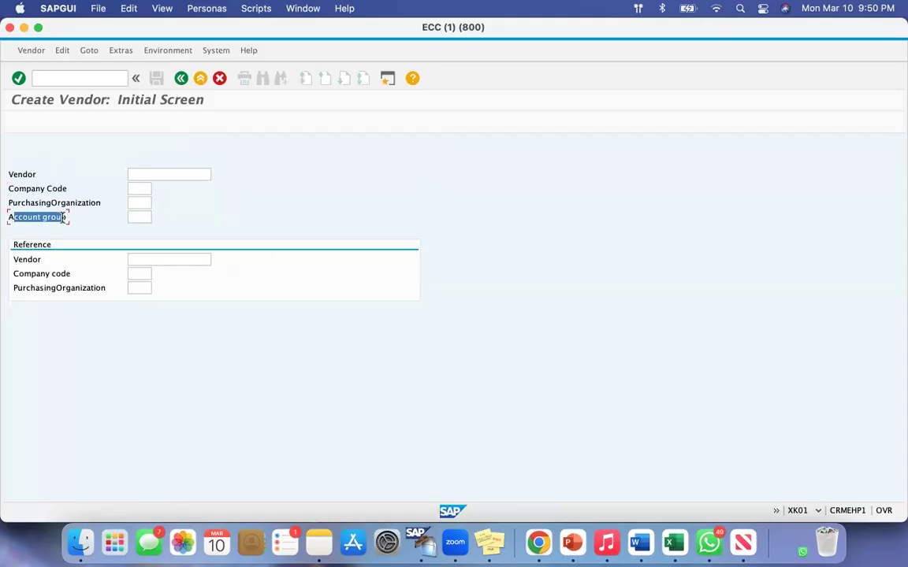
{"action": "left_click", "coordinate": [144, 218]}
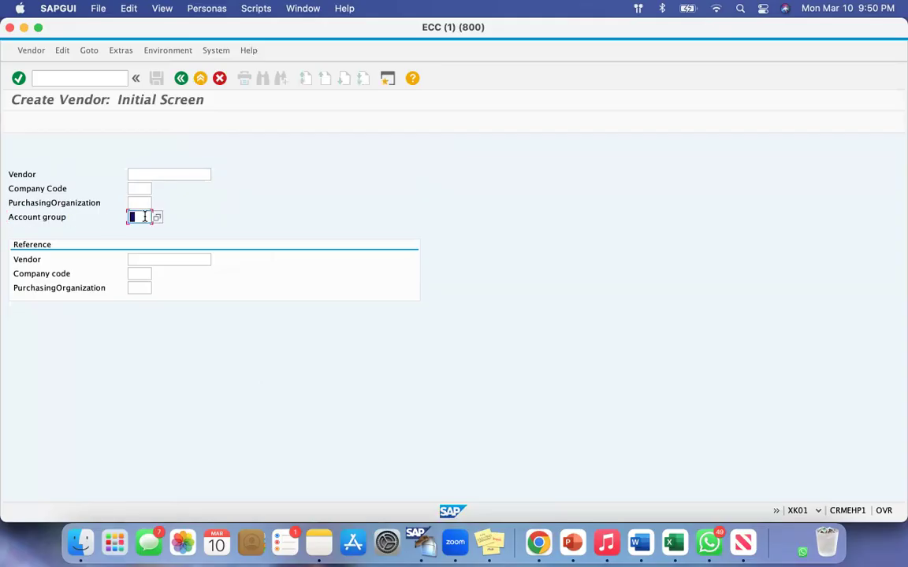
{"action": "left_click", "coordinate": [44, 175]}
{"action": "left_click", "coordinate": [144, 174]}
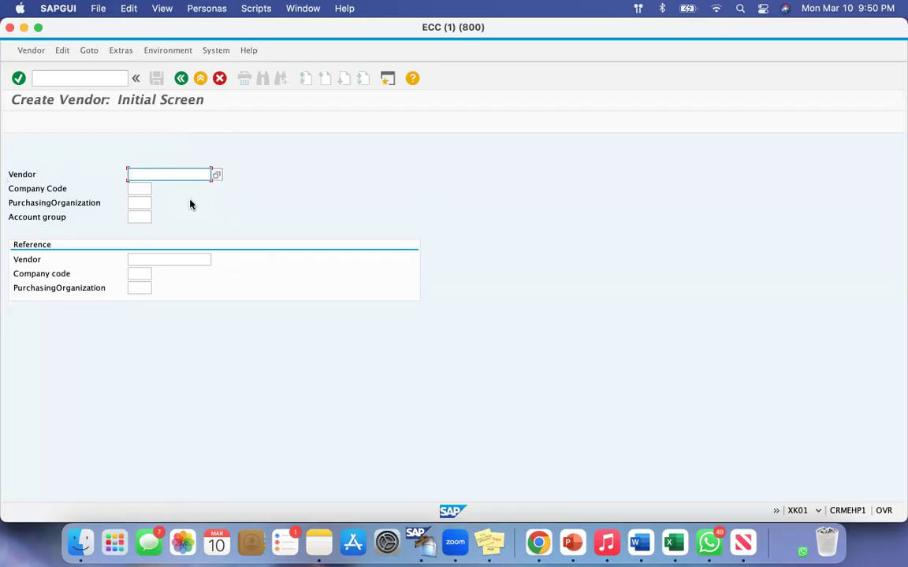
{"action": "left_click", "coordinate": [9, 175]}
{"action": "left_click", "coordinate": [142, 173]}
Enter VD01 as the Company Code, PurchasingOrganization and Account group for the new vendor.
{"action": "left_click", "coordinate": [134, 189]}
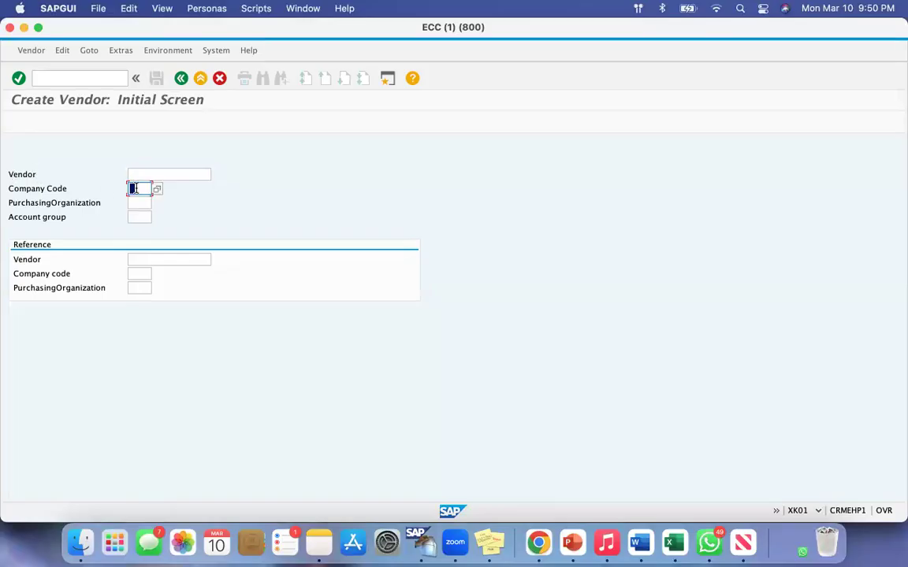
{"action": "type", "text": "VD01"}
{"action": "left_click", "coordinate": [139, 204]}
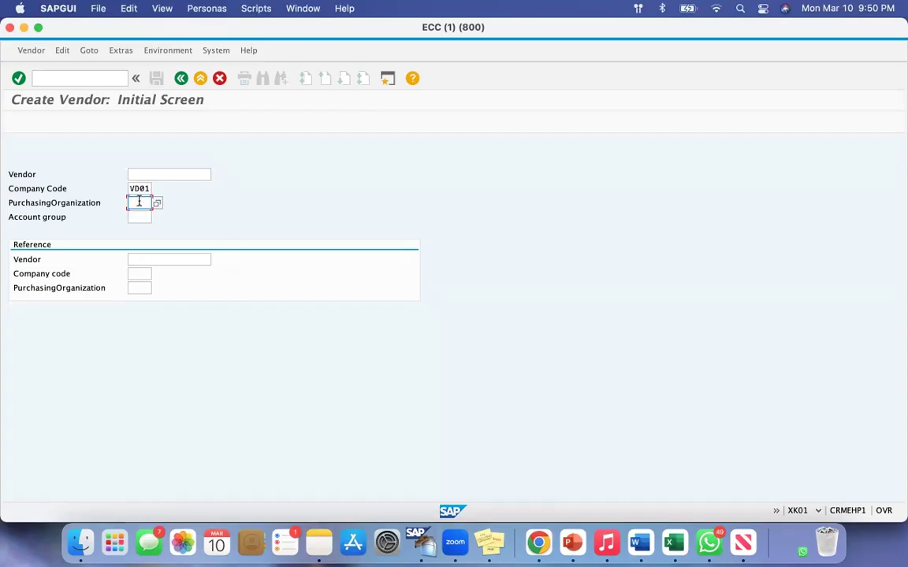
{"action": "type", "text": "VD01"}
{"action": "left_click", "coordinate": [132, 217]}
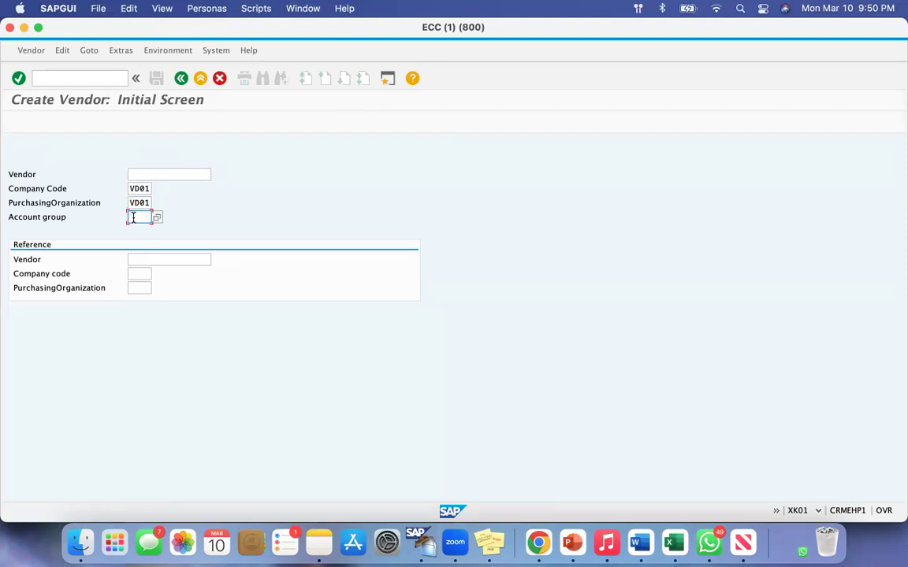
{"action": "type", "text": "VD01"}
Review the Company Code, PurchasingOrganization and Account group fields together with their entries before proceeding.
{"action": "left_click_drag", "start_coordinate": [25, 189], "coordinate": [77, 189]}
{"action": "left_click_drag", "start_coordinate": [137, 189], "coordinate": [148, 189]}
{"action": "left_click_drag", "start_coordinate": [46, 203], "coordinate": [78, 202]}
{"action": "double_click", "coordinate": [138, 203]}
{"action": "left_click_drag", "start_coordinate": [17, 217], "coordinate": [71, 220]}
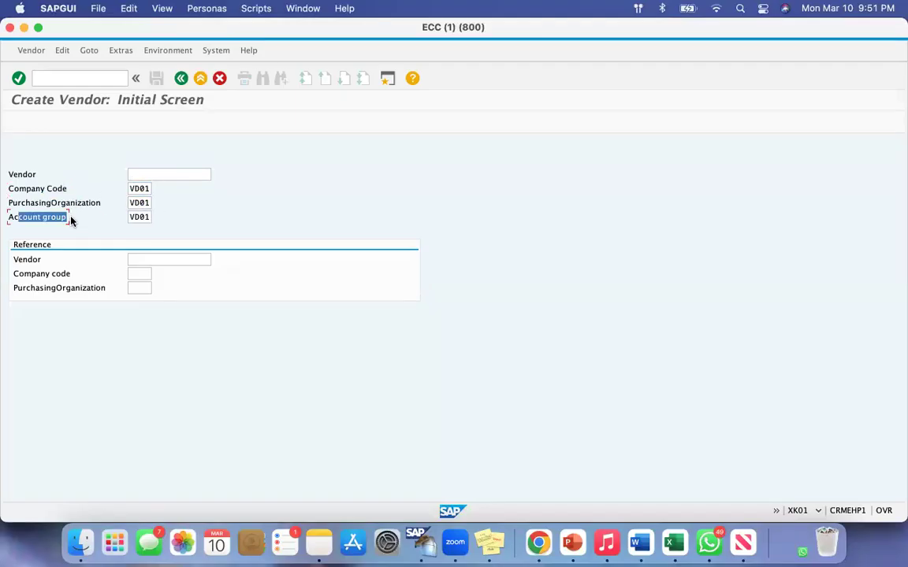
{"action": "left_click", "coordinate": [132, 217]}
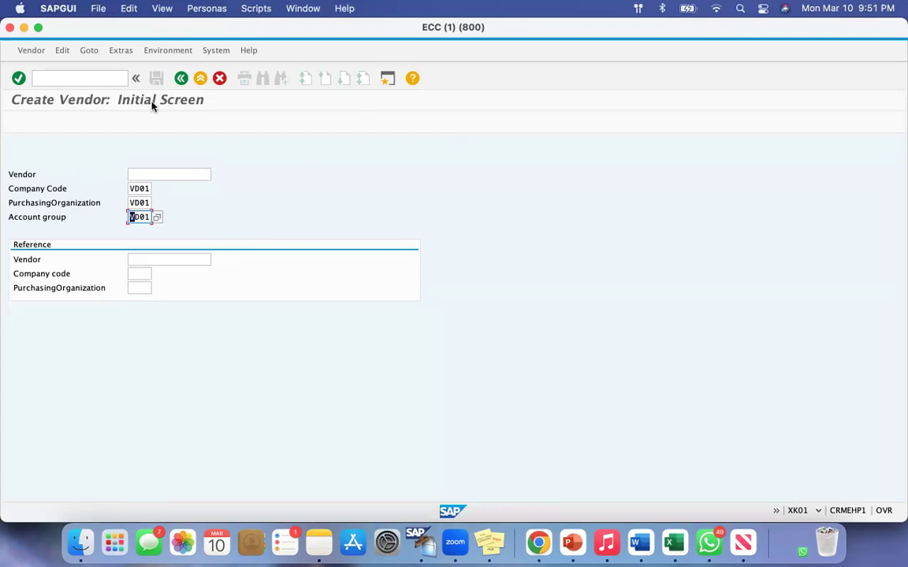
{"action": "left_click_drag", "start_coordinate": [14, 188], "coordinate": [71, 203]}
{"action": "left_click_drag", "start_coordinate": [13, 218], "coordinate": [50, 219]}
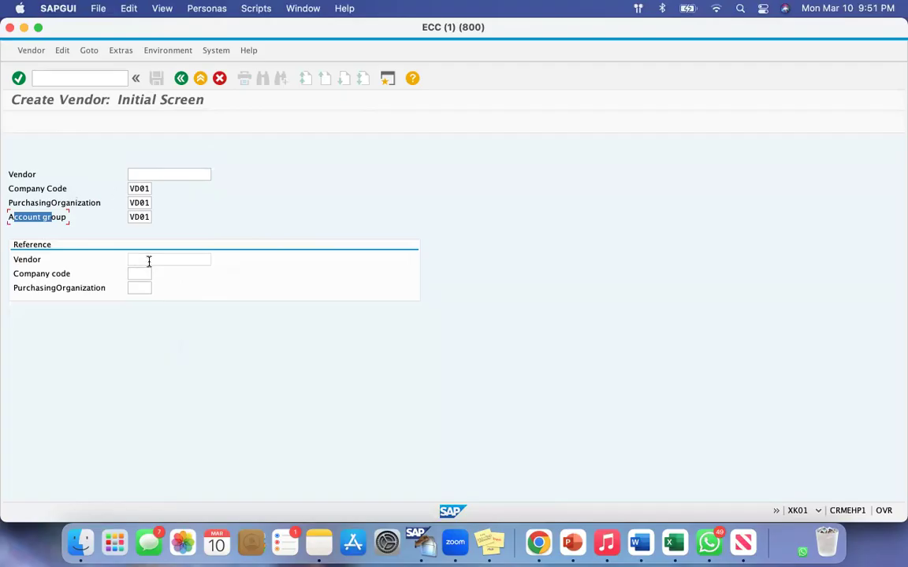
Leave the Vendor number blank, continue to the Create Vendor Address screen and set the vendor's title to Company.
{"action": "left_click", "coordinate": [21, 175]}
{"action": "left_click", "coordinate": [149, 175]}
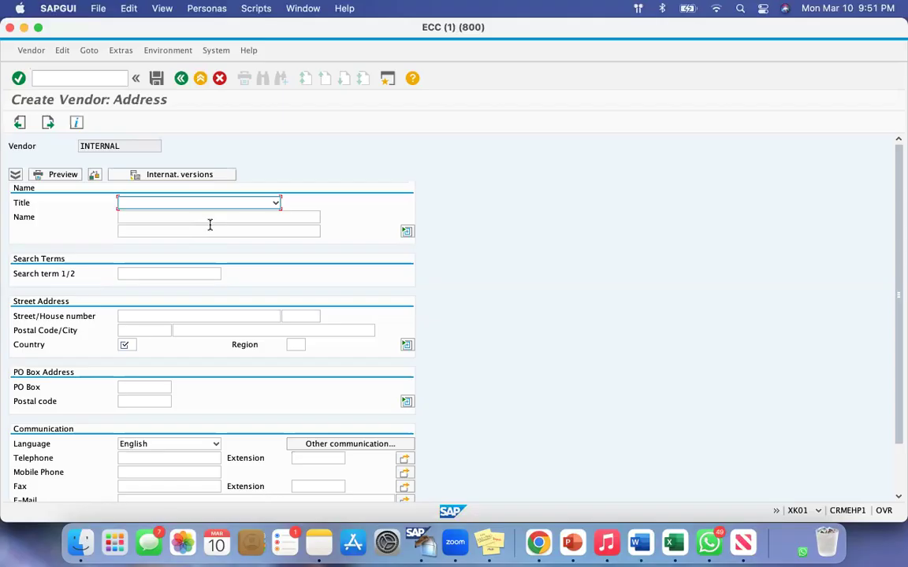
{"action": "left_click", "coordinate": [25, 204]}
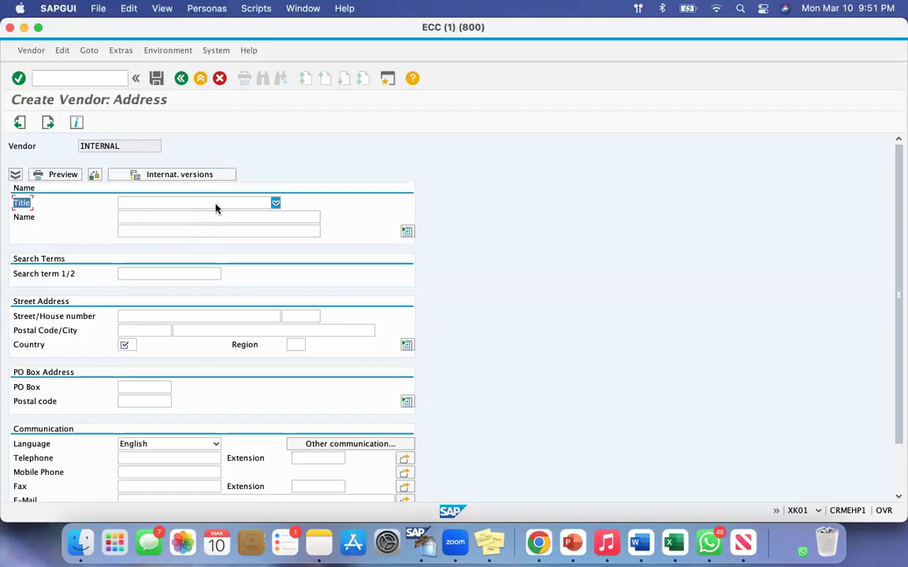
{"action": "left_click", "coordinate": [275, 203]}
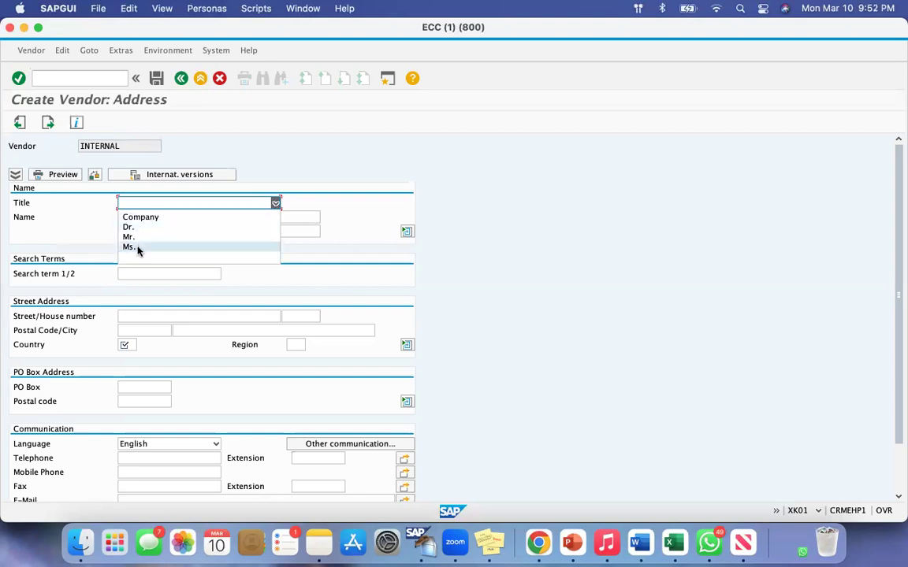
{"action": "left_click", "coordinate": [442, 147]}
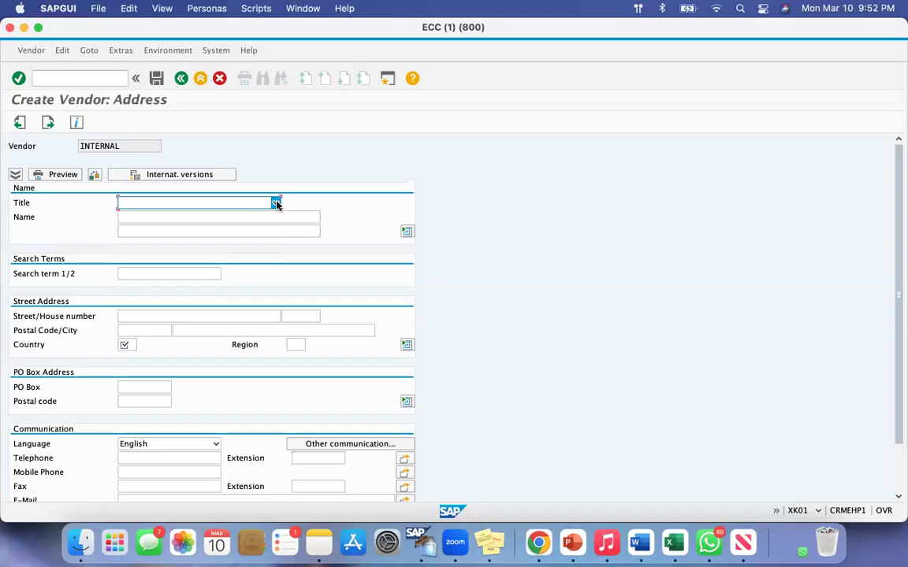
{"action": "left_click", "coordinate": [275, 203]}
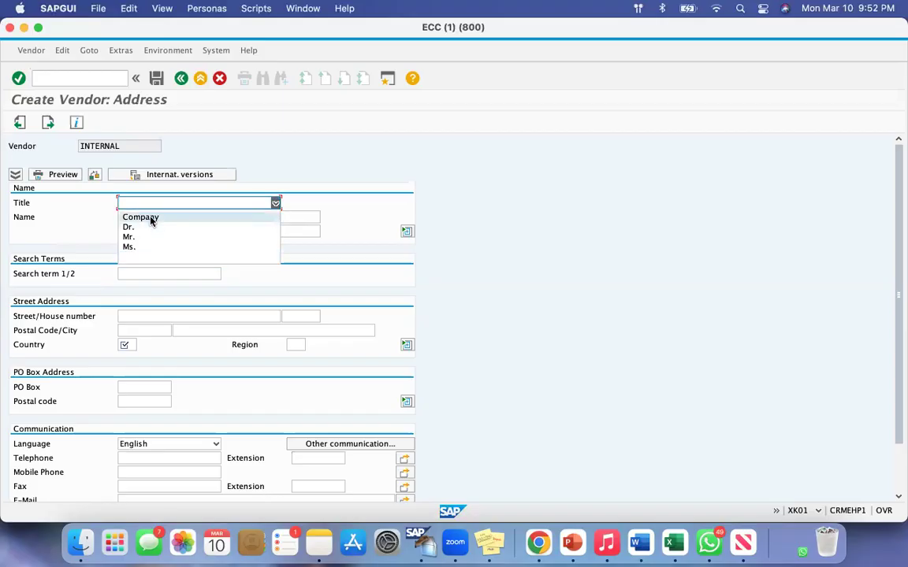
{"action": "left_click", "coordinate": [141, 216]}
Enter Vasu Vendor 01 as the vendor's name.
{"action": "left_click", "coordinate": [213, 216]}
{"action": "double_click", "coordinate": [36, 219]}
{"action": "left_click", "coordinate": [142, 216]}
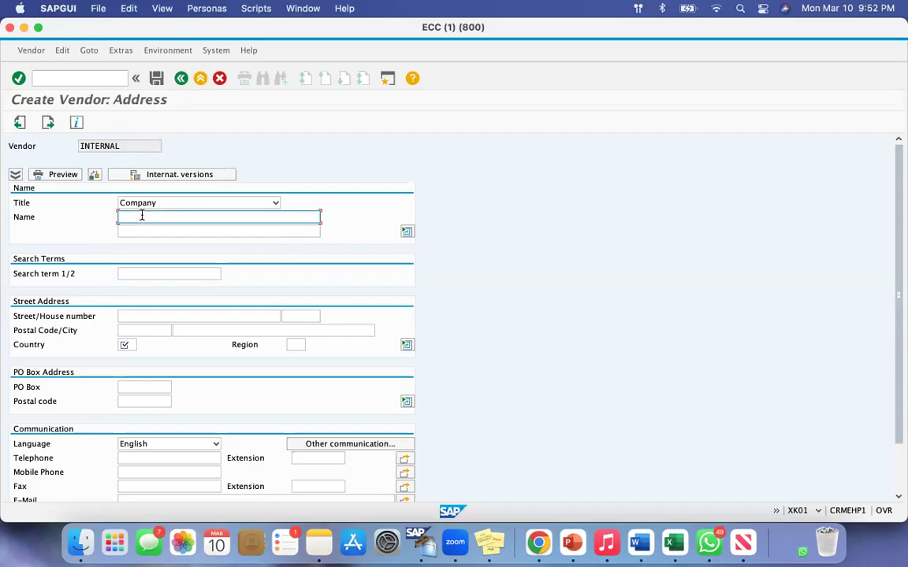
{"action": "type", "text": "Vasu Vendor 01"}
Enter VV 01 as the search term for the new vendor.
{"action": "left_click_drag", "start_coordinate": [15, 274], "coordinate": [75, 274]}
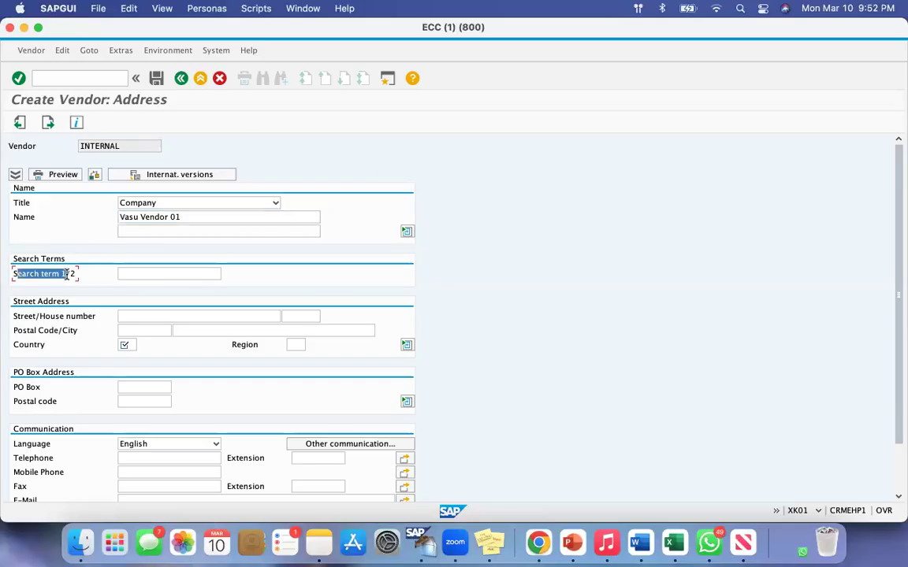
{"action": "left_click", "coordinate": [123, 274]}
{"action": "left_click_drag", "start_coordinate": [17, 274], "coordinate": [60, 273]}
{"action": "left_click_drag", "start_coordinate": [183, 216], "coordinate": [103, 219]}
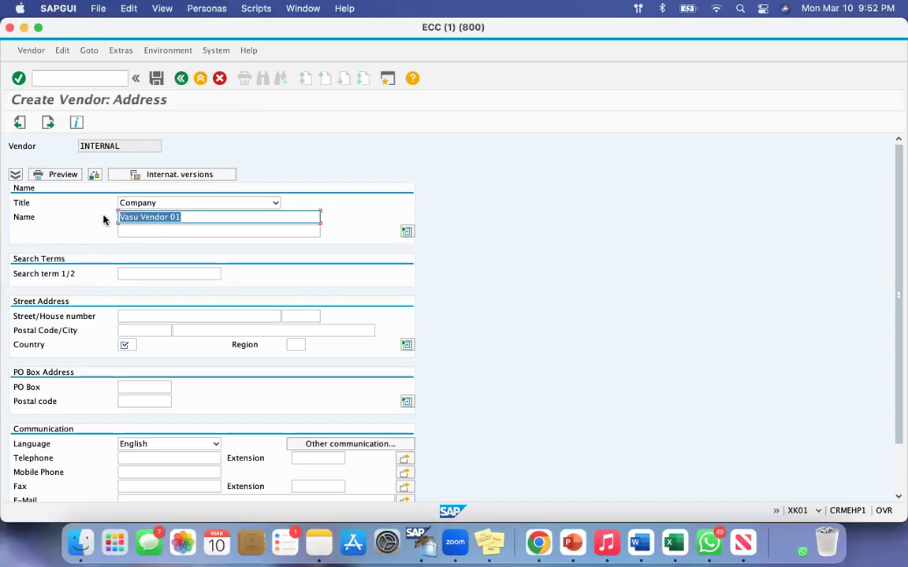
{"action": "left_click", "coordinate": [183, 216]}
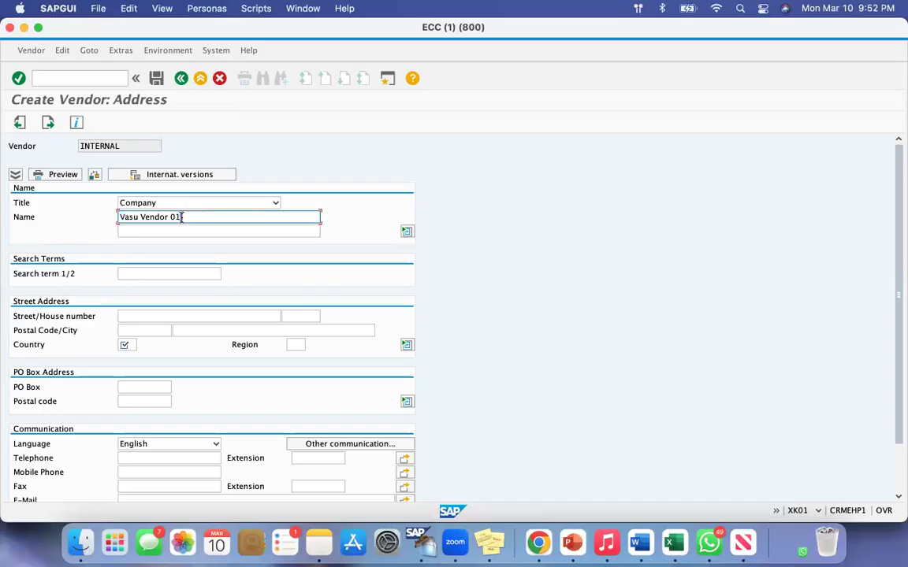
{"action": "left_click_drag", "start_coordinate": [183, 216], "coordinate": [116, 219]}
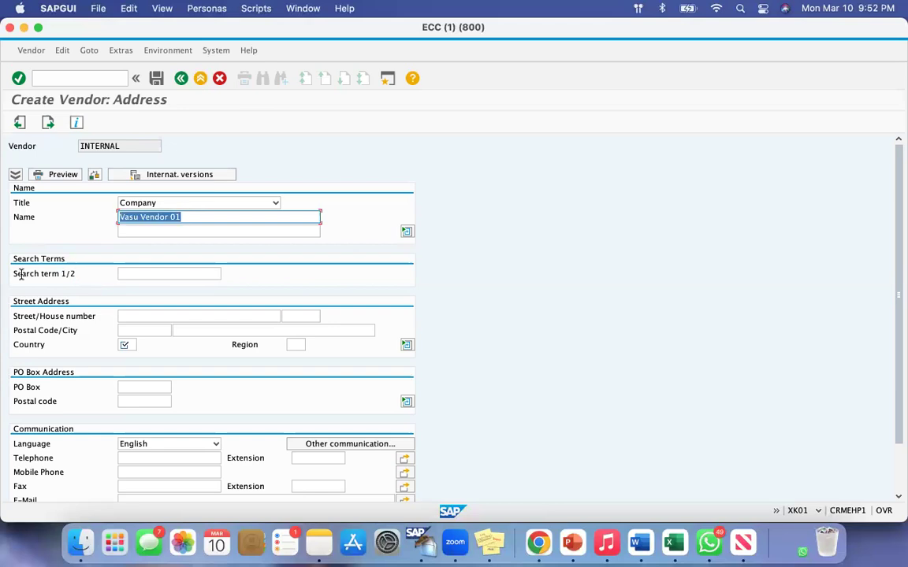
{"action": "left_click_drag", "start_coordinate": [17, 273], "coordinate": [60, 281]}
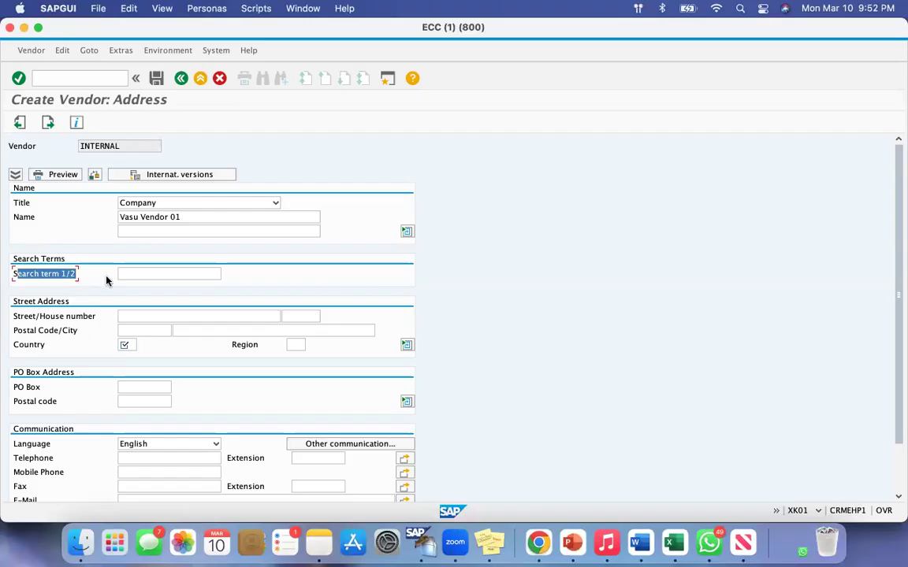
{"action": "left_click", "coordinate": [130, 272]}
{"action": "type", "text": "V"}
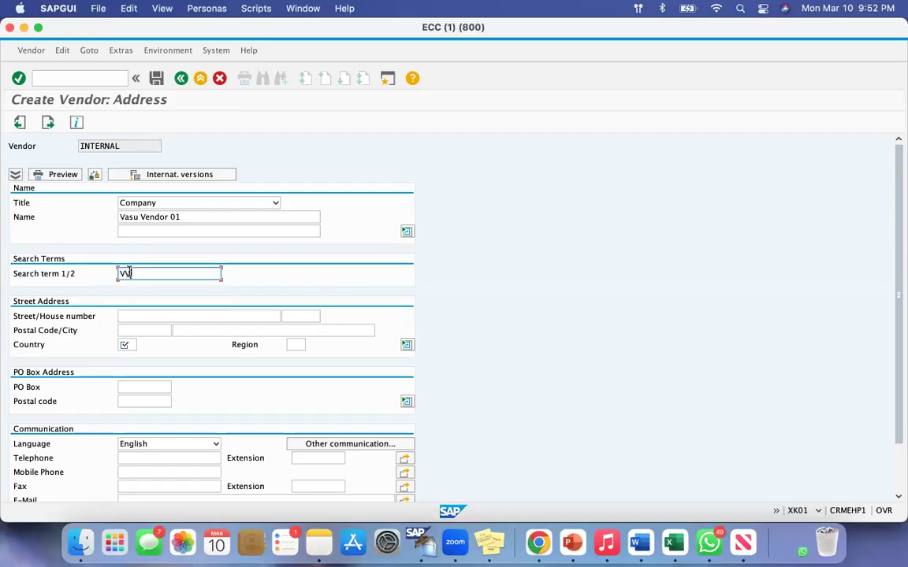
{"action": "type", "text": "A01"}
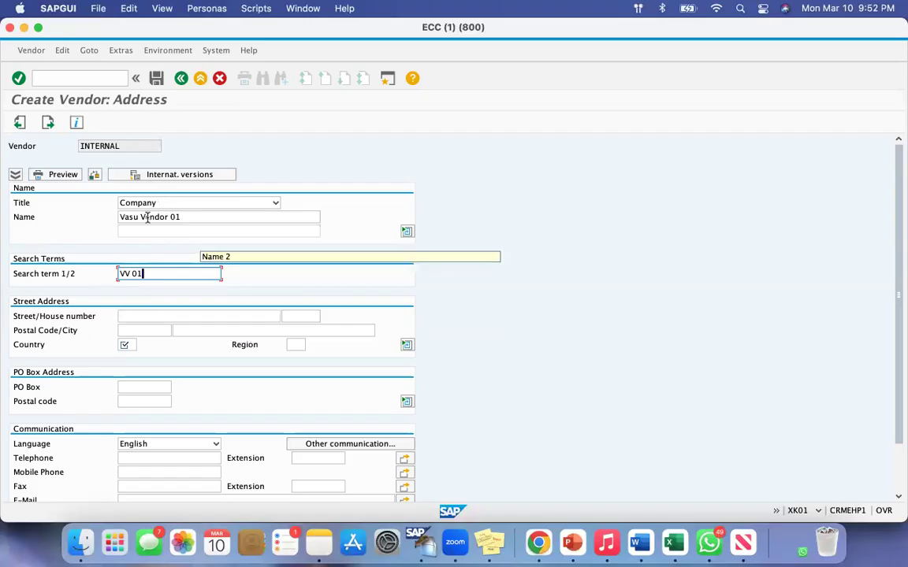
Compare the vendor's name with its search term and review the Street Address, PO Box Address and Communication fields.
{"action": "left_click_drag", "start_coordinate": [185, 216], "coordinate": [118, 217]}
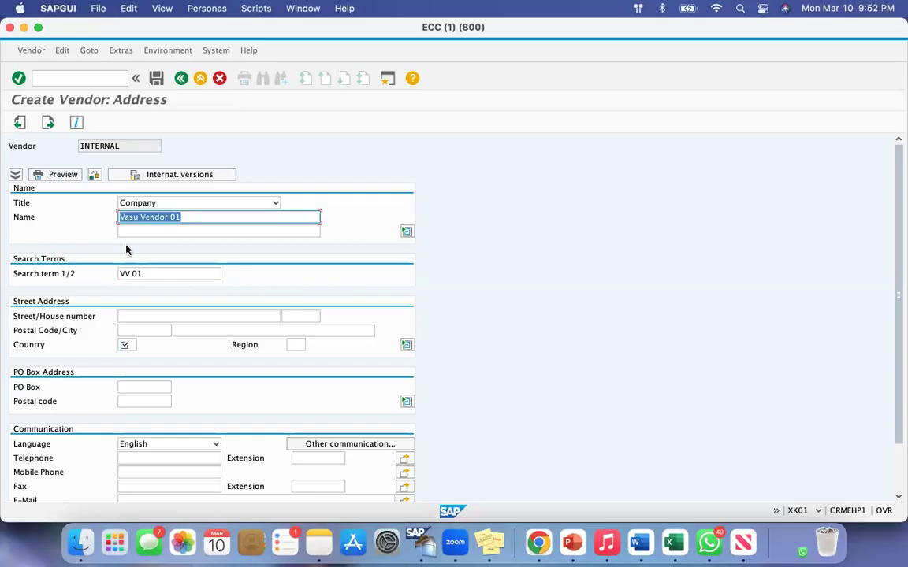
{"action": "left_click_drag", "start_coordinate": [135, 273], "coordinate": [88, 277]}
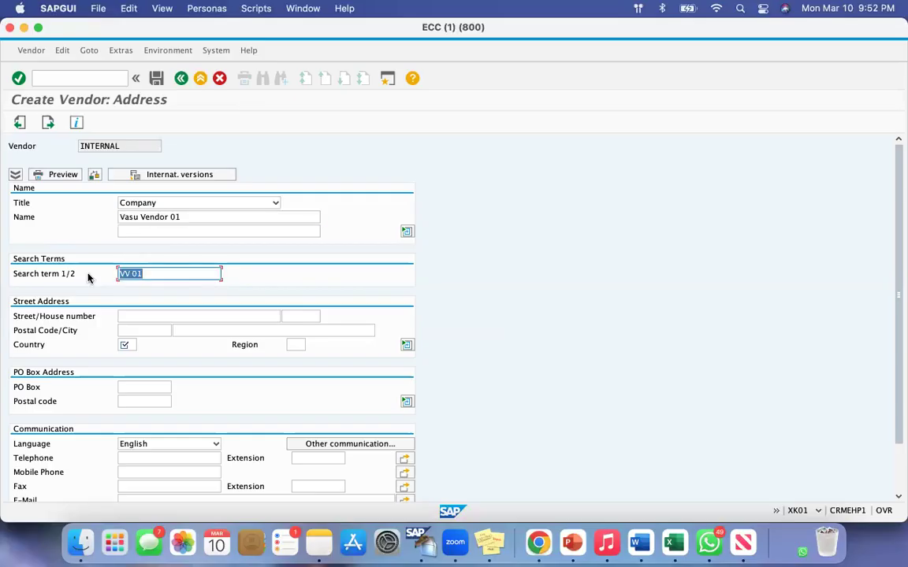
{"action": "left_click_drag", "start_coordinate": [26, 273], "coordinate": [64, 271]}
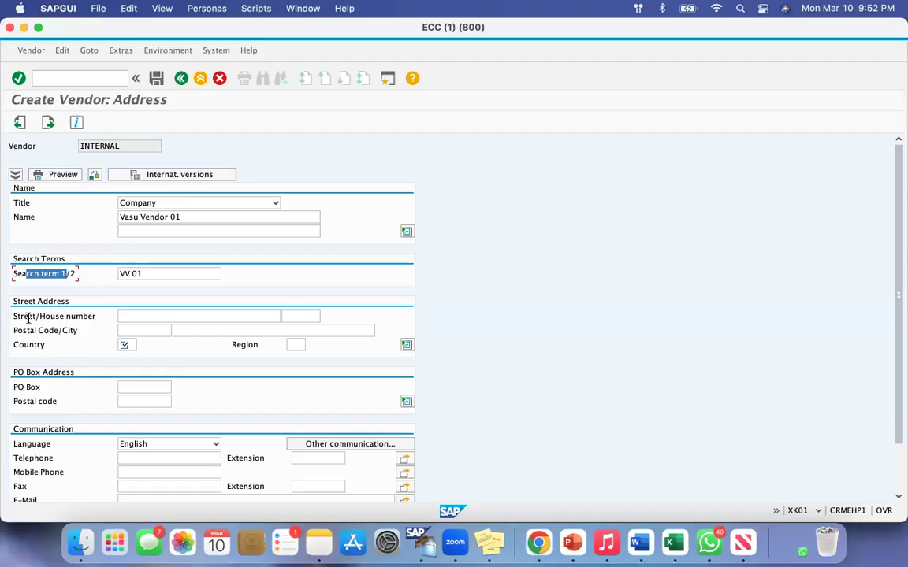
{"action": "left_click_drag", "start_coordinate": [22, 317], "coordinate": [59, 332]}
{"action": "left_click_drag", "start_coordinate": [19, 387], "coordinate": [48, 403]}
{"action": "left_click_drag", "start_coordinate": [16, 444], "coordinate": [60, 467]}
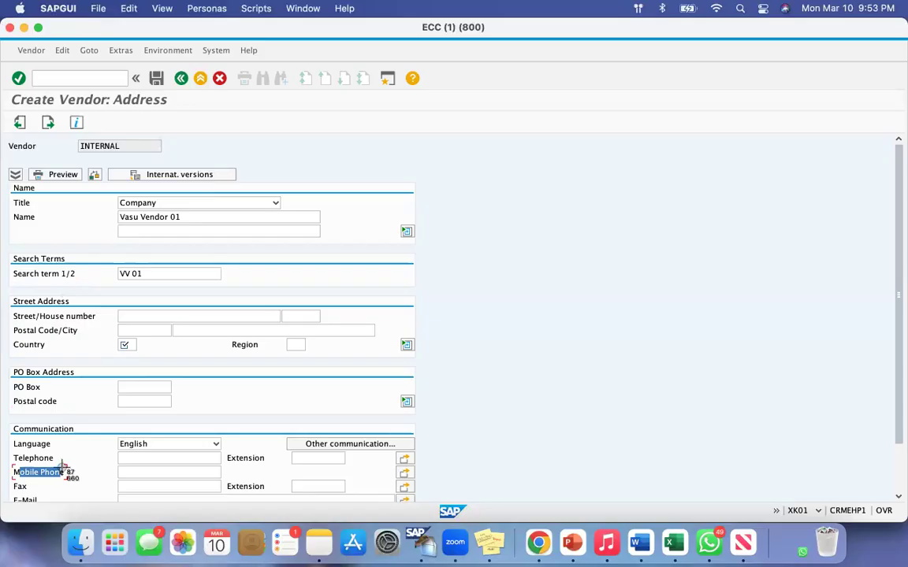
{"action": "left_click_drag", "start_coordinate": [11, 338], "coordinate": [119, 491]}
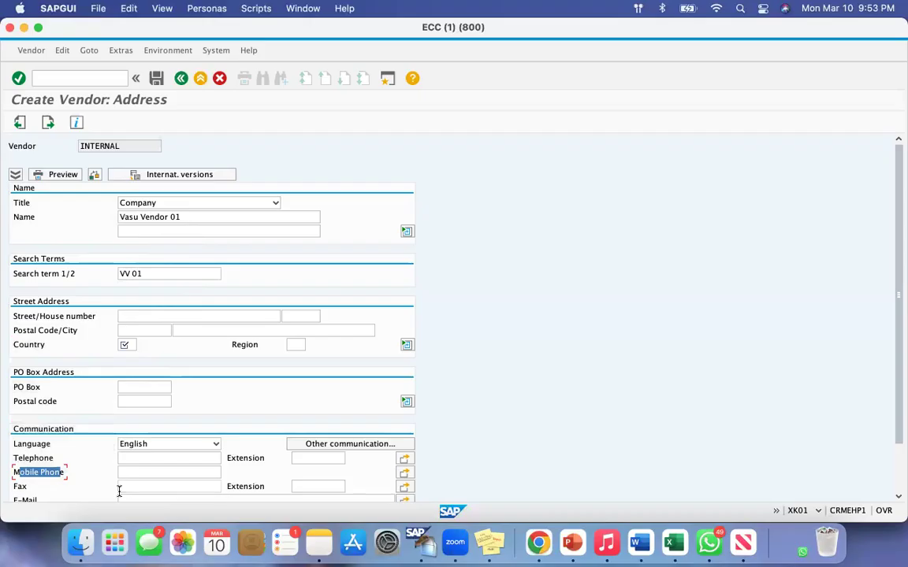
Set the vendor's country to CA and look through the list of possible country keys without picking another one.
{"action": "left_click", "coordinate": [17, 345]}
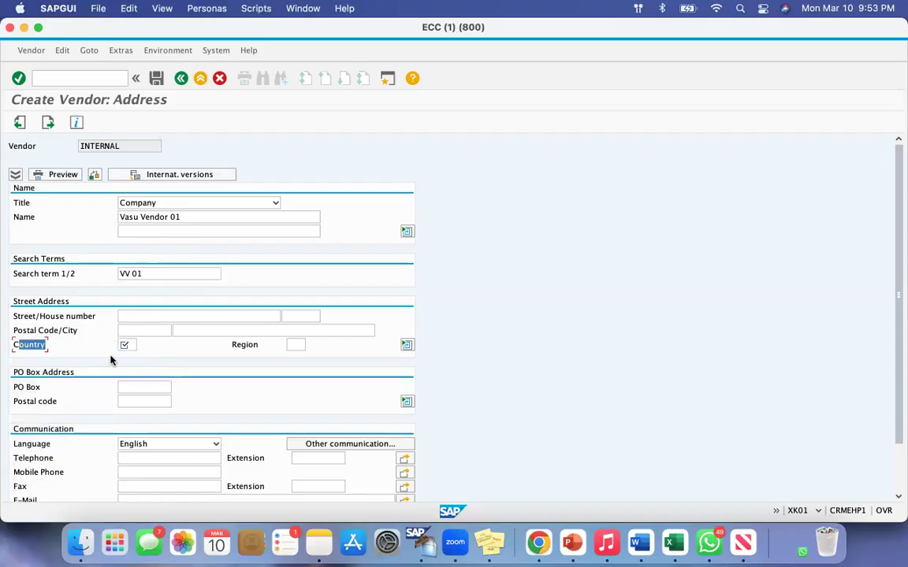
{"action": "left_click", "coordinate": [130, 345]}
{"action": "type", "text": "ca"}
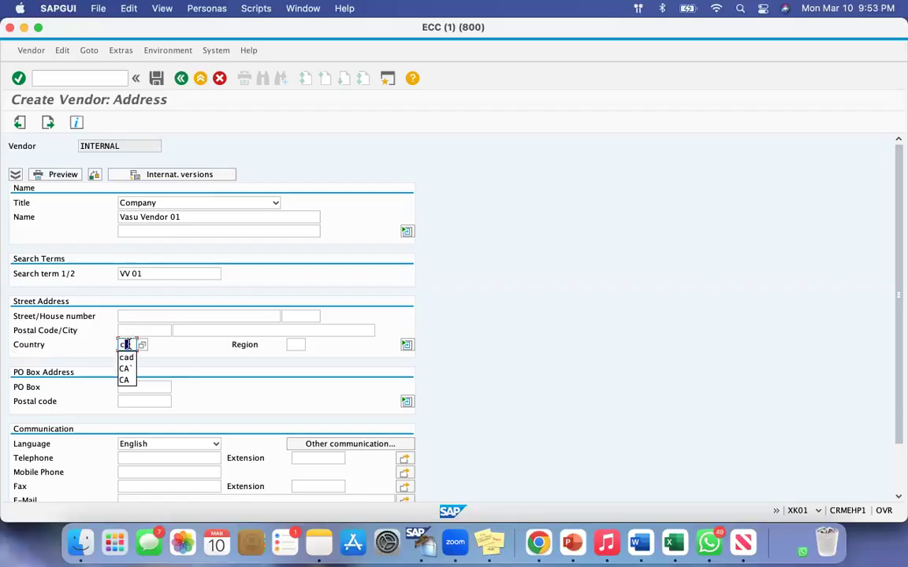
{"action": "key", "text": "Escape"}
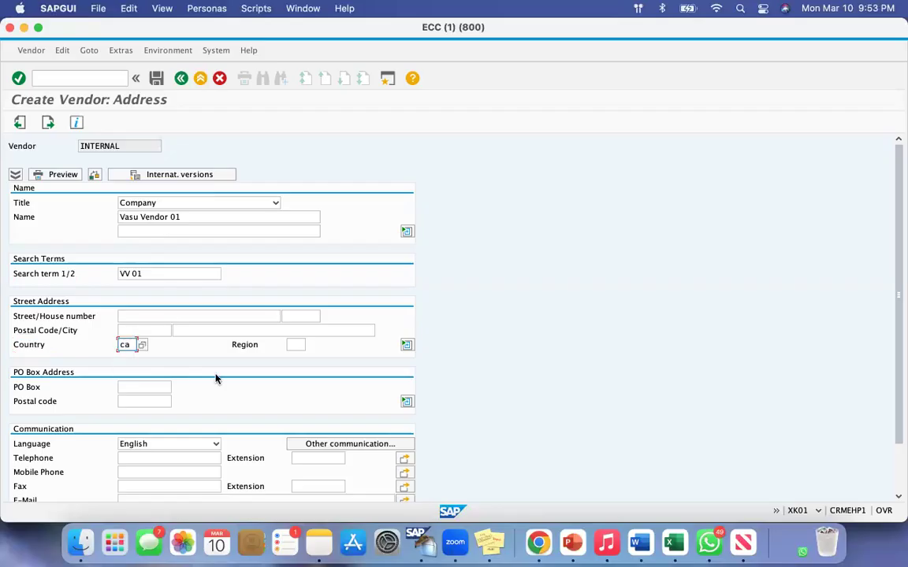
{"action": "left_click", "coordinate": [142, 345]}
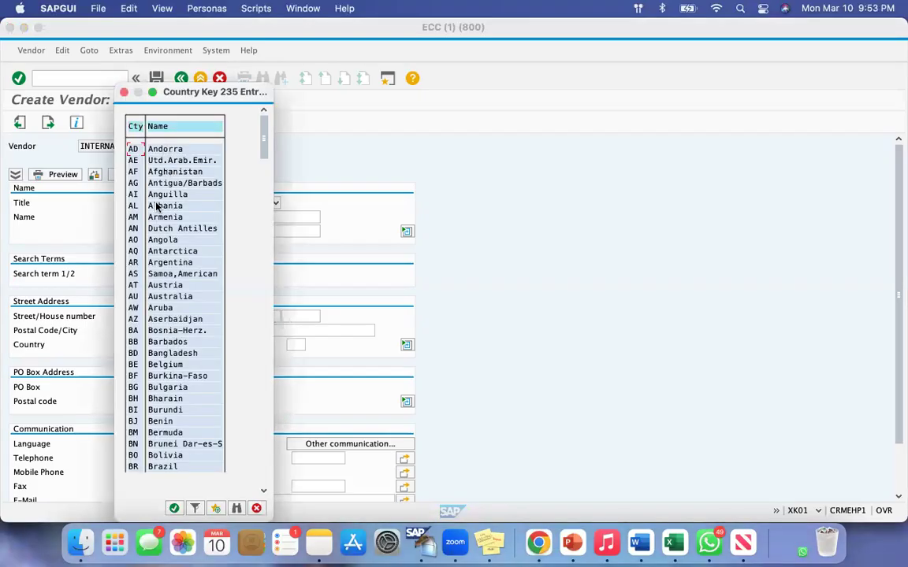
{"action": "left_click", "coordinate": [124, 92]}
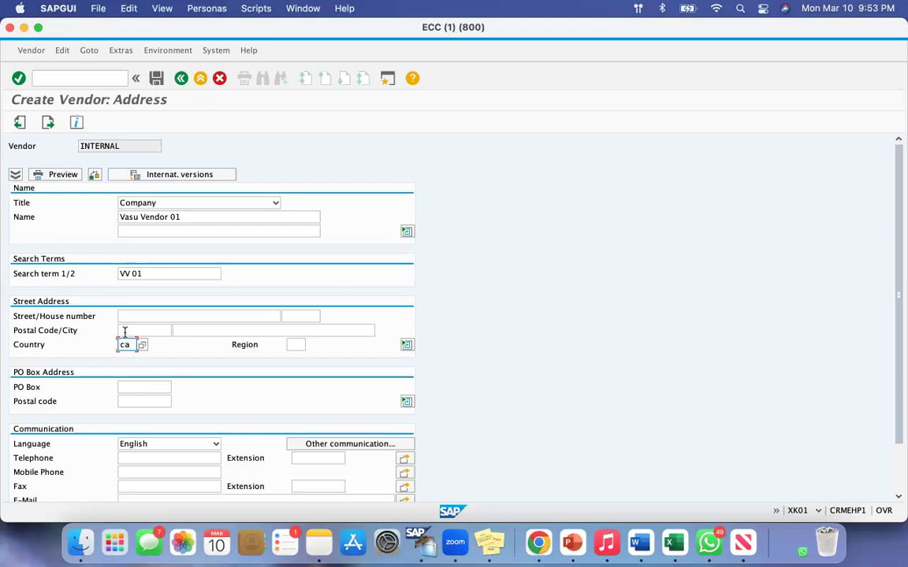
Leave the street address and the Control screen's tax information blank and continue to the Payment transactions screen.
{"action": "left_click", "coordinate": [145, 315]}
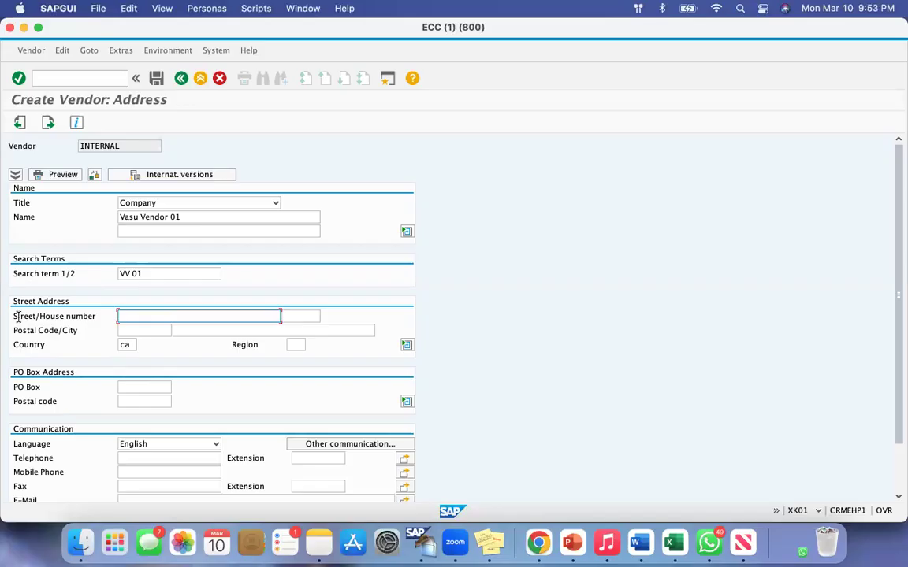
{"action": "left_click_drag", "start_coordinate": [20, 316], "coordinate": [83, 316]}
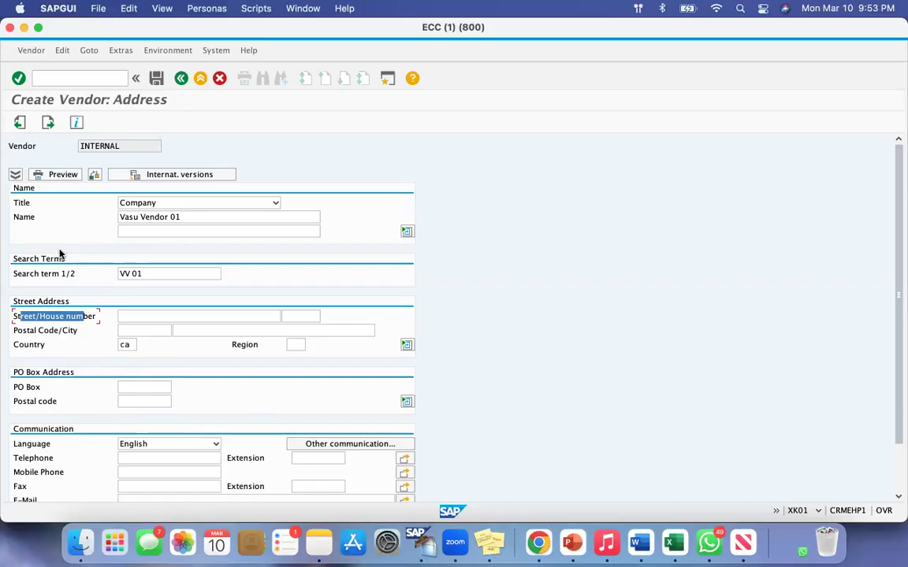
{"action": "left_click", "coordinate": [47, 123]}
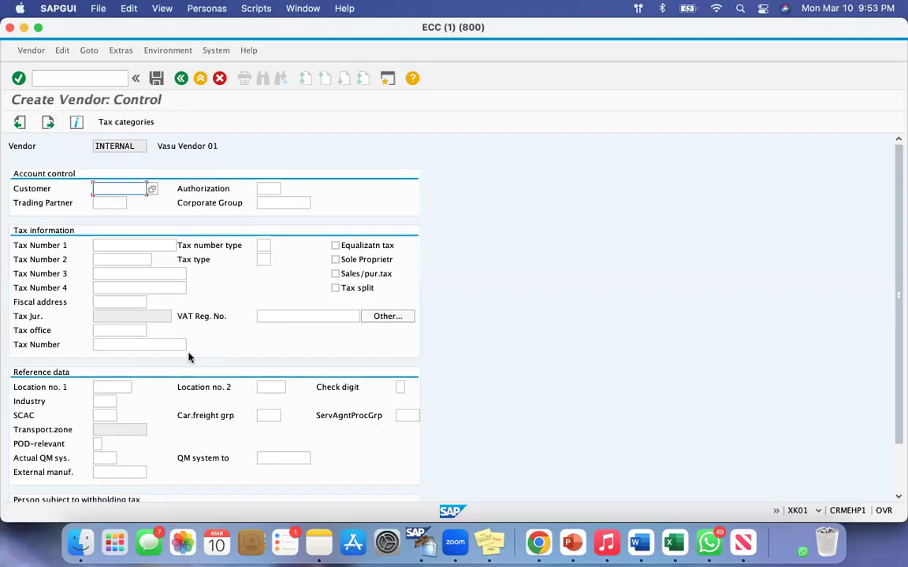
{"action": "key", "text": "super+shift+4"}
{"action": "left_click_drag", "start_coordinate": [6, 181], "coordinate": [356, 426]}
{"action": "left_click", "coordinate": [48, 123]}
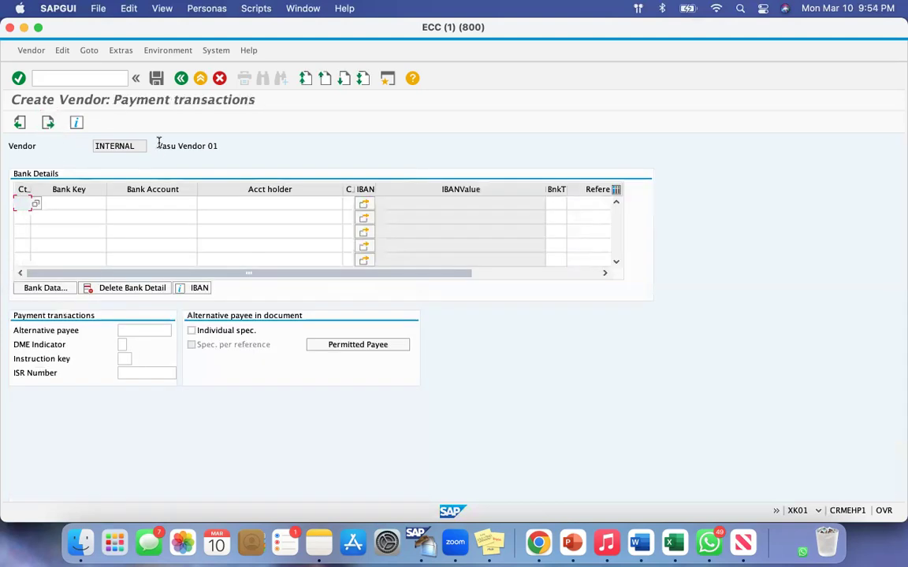
Review the Bank Key, Bank Account and Acct holder fields, leave them blank and continue to the Contact persons screen.
{"action": "left_click", "coordinate": [64, 202]}
{"action": "left_click", "coordinate": [146, 203]}
{"action": "left_click", "coordinate": [214, 203]}
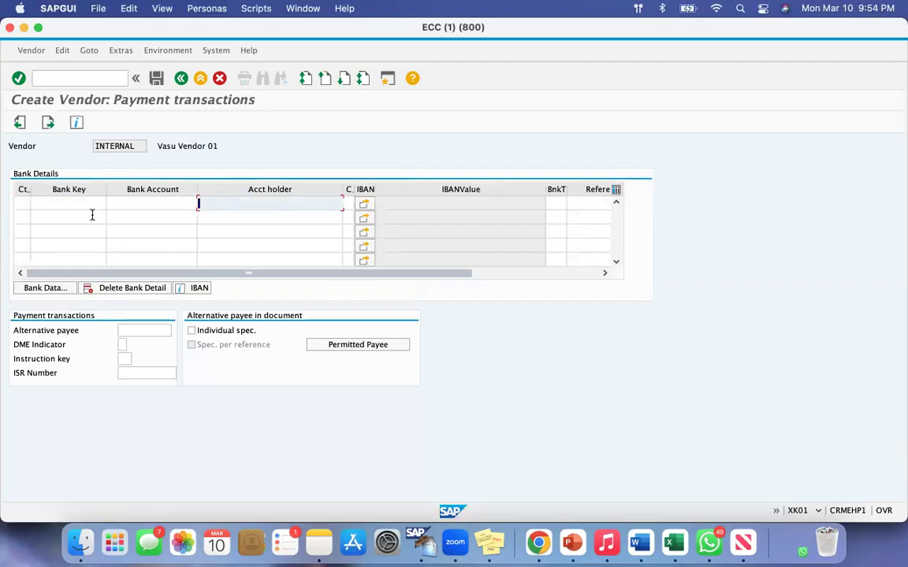
{"action": "left_click", "coordinate": [54, 203]}
{"action": "left_click", "coordinate": [142, 202]}
{"action": "left_click", "coordinate": [223, 207]}
{"action": "left_click", "coordinate": [47, 122]}
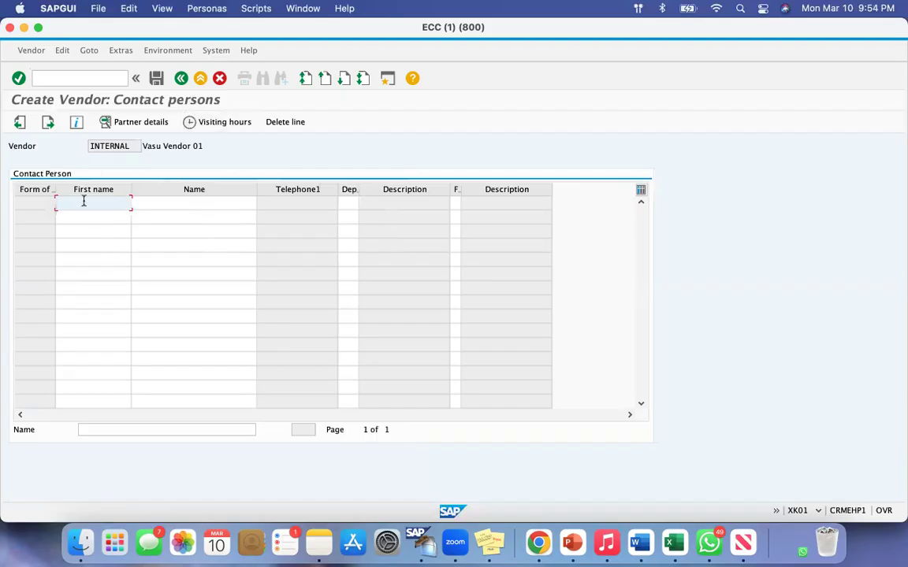
Add the first contact person with first name and name, and assign department 0009, Financial department.
{"action": "left_click", "coordinate": [162, 203]}
{"action": "left_click_drag", "start_coordinate": [143, 146], "coordinate": [215, 144]}
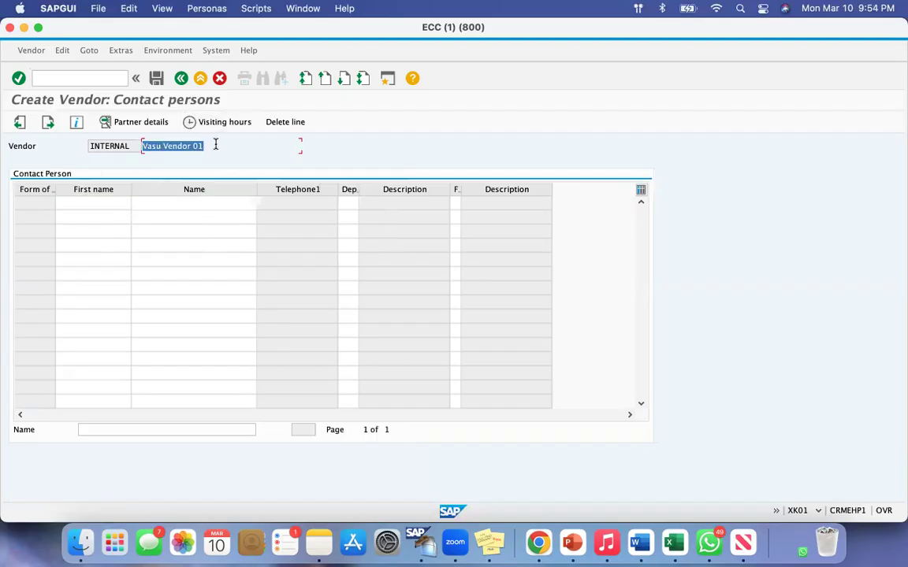
{"action": "left_click", "coordinate": [90, 205]}
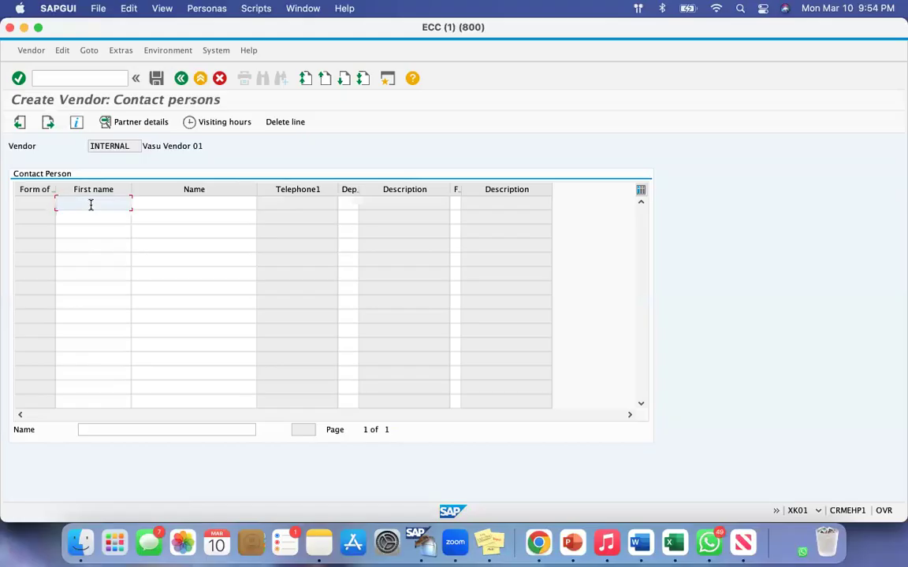
{"action": "type", "text": "Jon"}
{"action": "key", "text": "BackSpace"}
{"action": "key", "text": "BackSpace"}
{"action": "key", "text": "BackSpace"}
{"action": "type", "text": "Jhony"}
{"action": "left_click", "coordinate": [148, 202]}
{"action": "type", "text": "D"}
{"action": "left_click", "coordinate": [349, 204]}
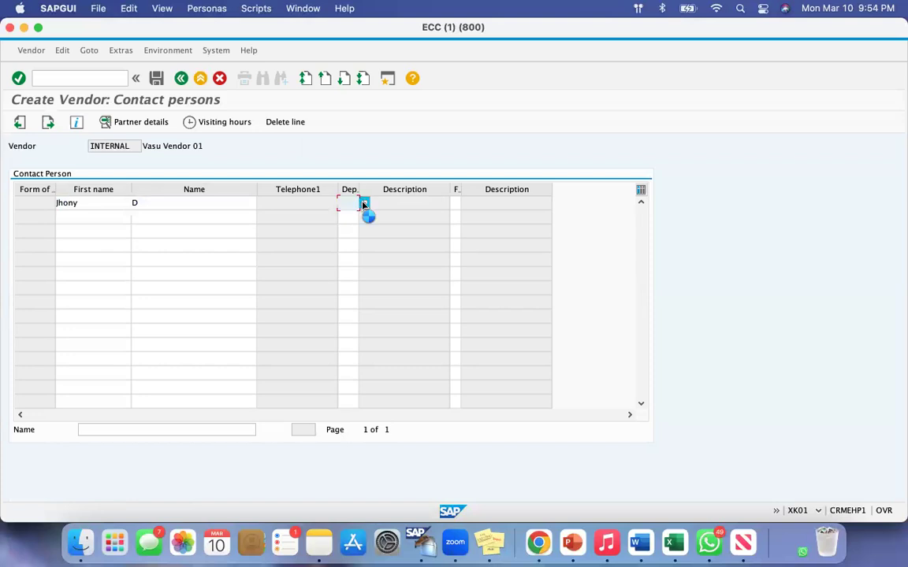
{"action": "left_click", "coordinate": [122, 207]}
{"action": "double_click", "coordinate": [123, 208]}
Add a second contact person with first name and name, and assign department 0002, Purchasing.
{"action": "left_click", "coordinate": [72, 219]}
{"action": "type", "text": "Cty"}
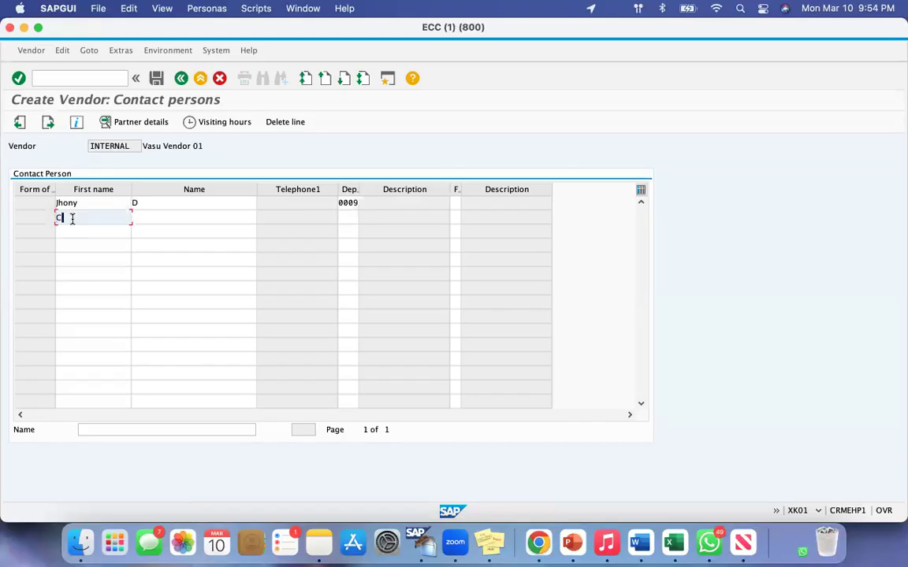
{"action": "key", "text": "BackSpace"}
{"action": "type", "text": "atty"}
{"action": "left_click", "coordinate": [160, 217]}
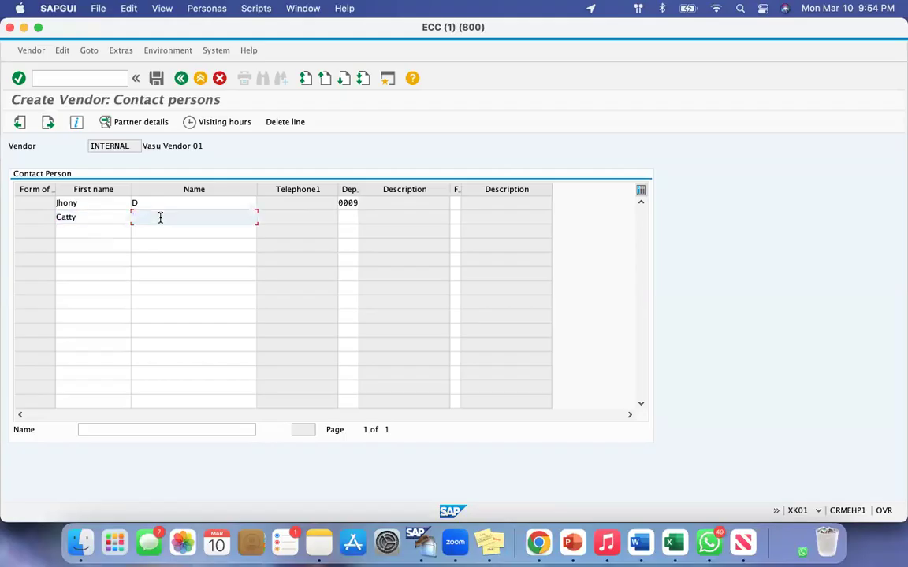
{"action": "type", "text": "P"}
{"action": "left_click", "coordinate": [348, 218]}
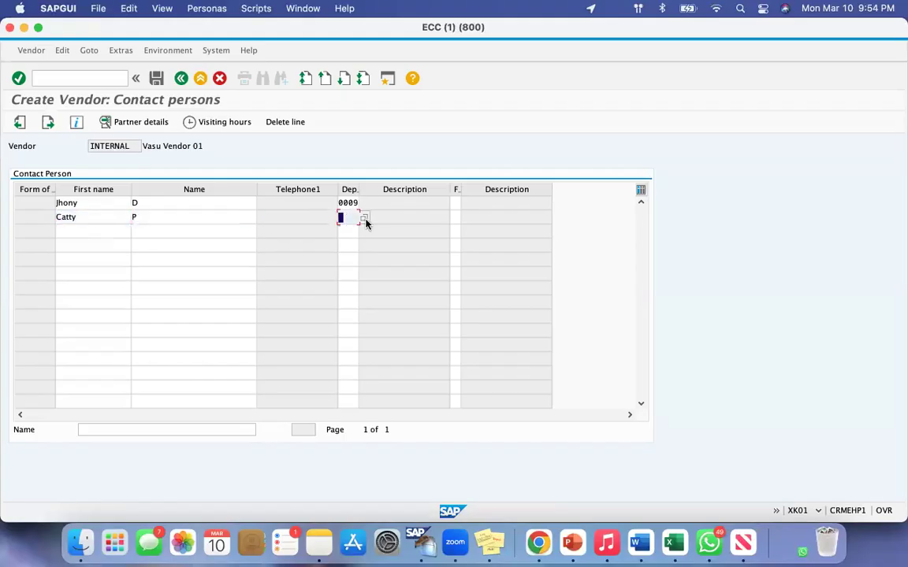
{"action": "left_click", "coordinate": [364, 218]}
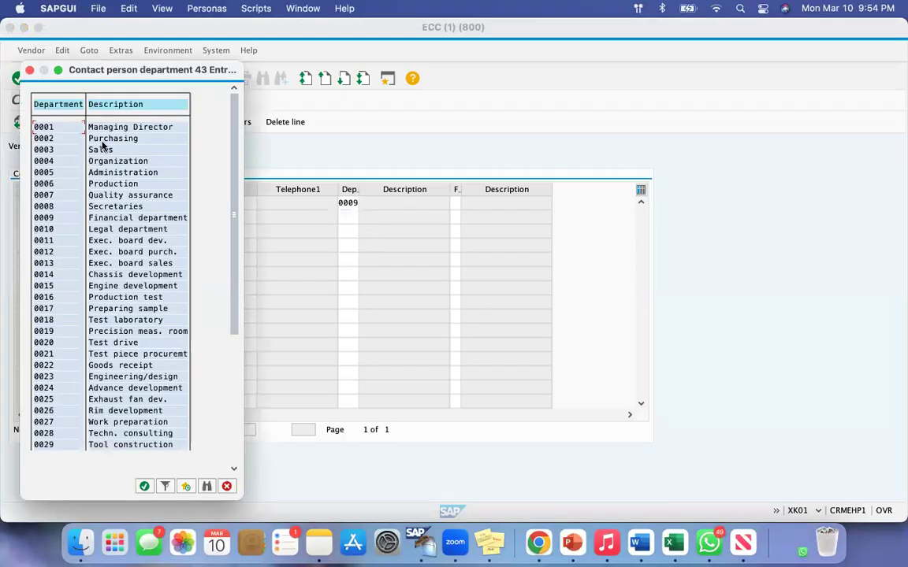
{"action": "double_click", "coordinate": [103, 140]}
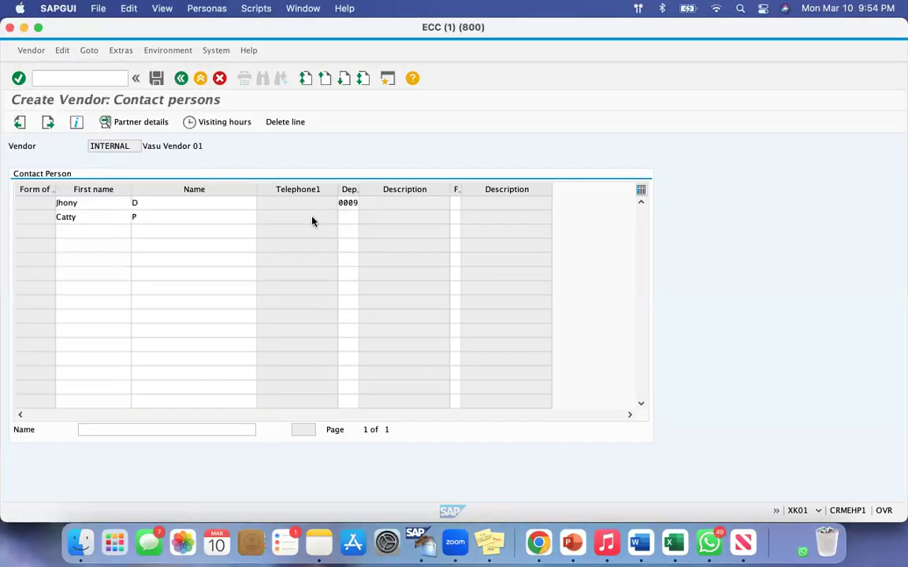
Check the first name and name of both contact persons and continue to the Accounting information screen.
{"action": "left_click", "coordinate": [81, 204]}
{"action": "left_click", "coordinate": [146, 203]}
{"action": "left_click", "coordinate": [82, 217]}
{"action": "left_click", "coordinate": [137, 217]}
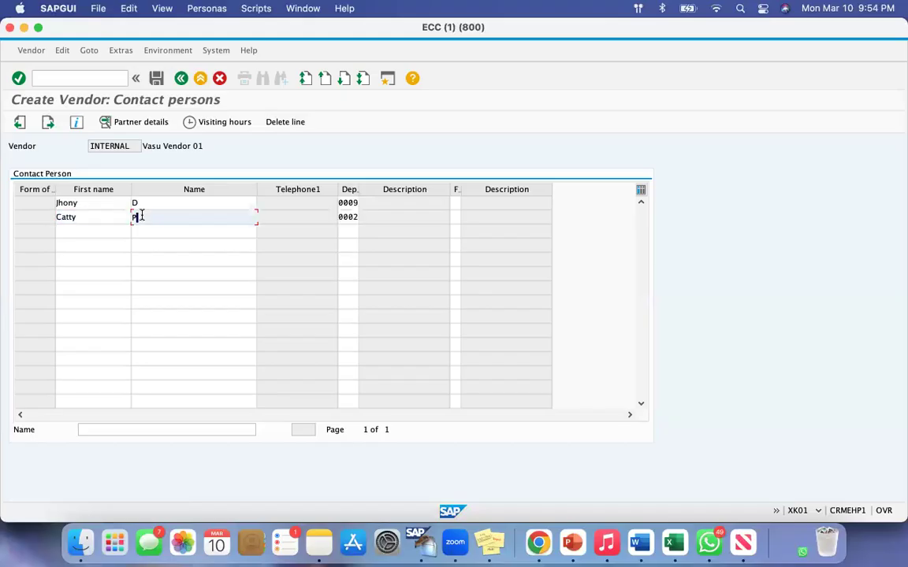
{"action": "left_click", "coordinate": [47, 121]}
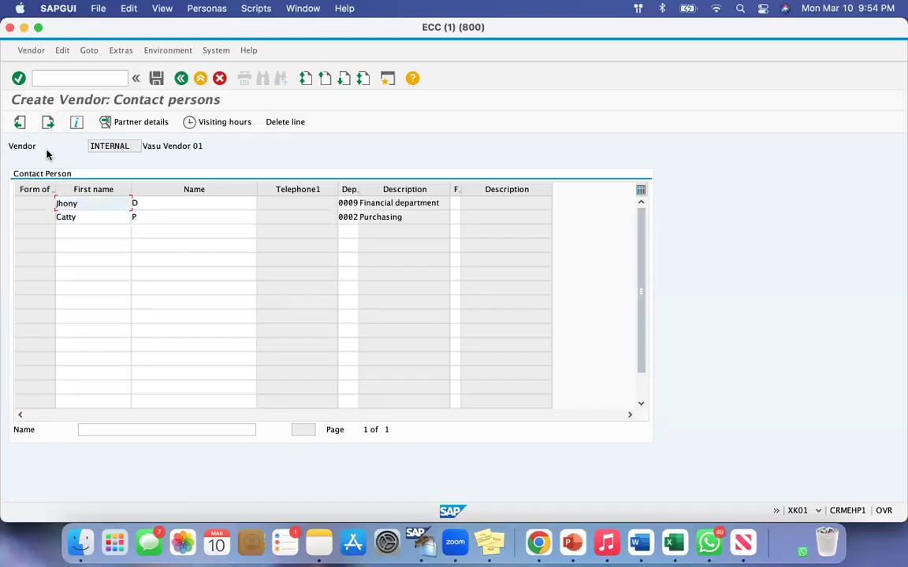
{"action": "left_click", "coordinate": [46, 124]}
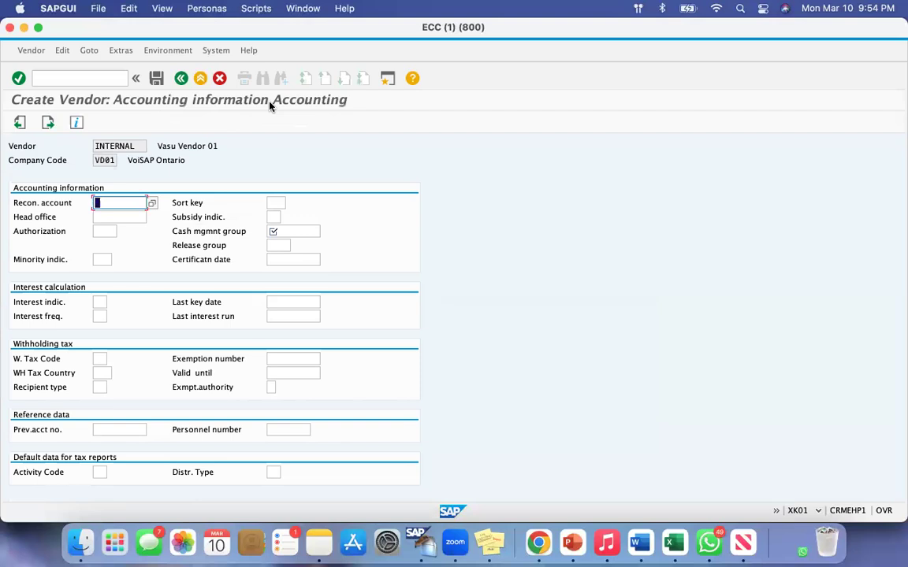
Set the reconciliation account to G/L account 160000, Trade Payables – domestic, from the list of possible entries.
{"action": "left_click", "coordinate": [97, 217]}
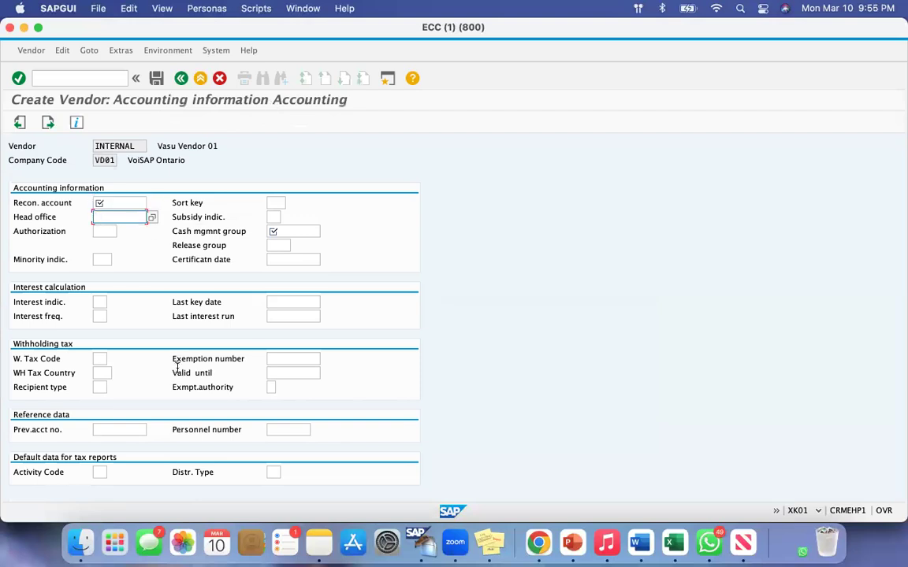
{"action": "left_click_drag", "start_coordinate": [14, 202], "coordinate": [45, 204]}
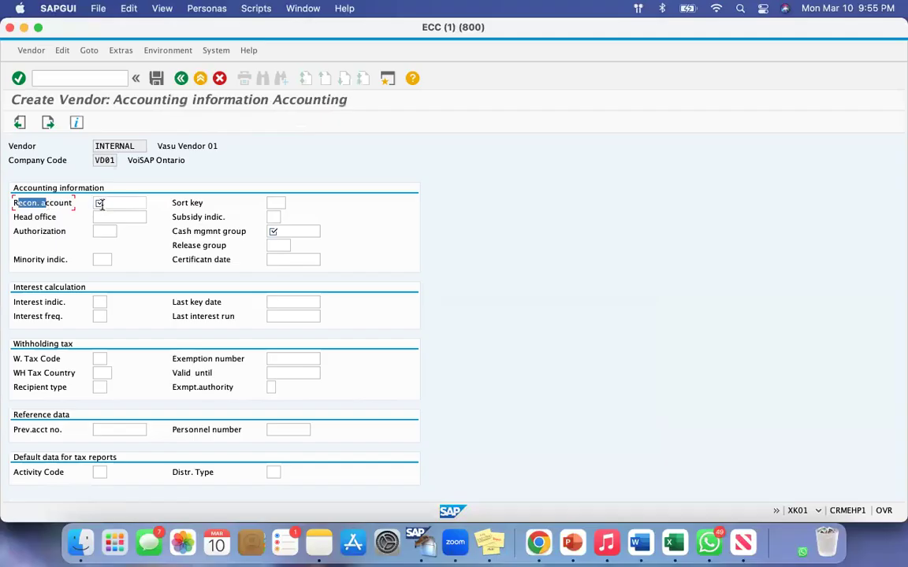
{"action": "left_click", "coordinate": [101, 203]}
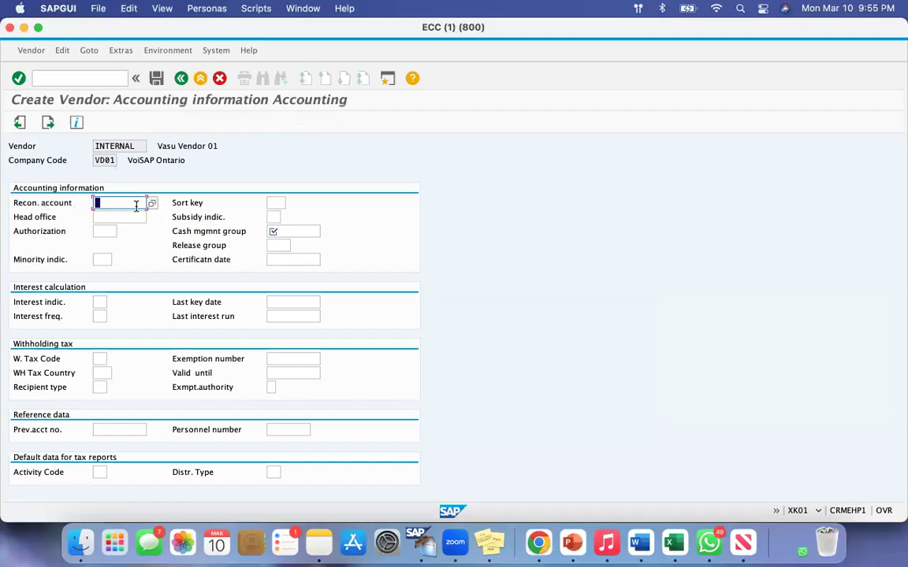
{"action": "left_click", "coordinate": [152, 203]}
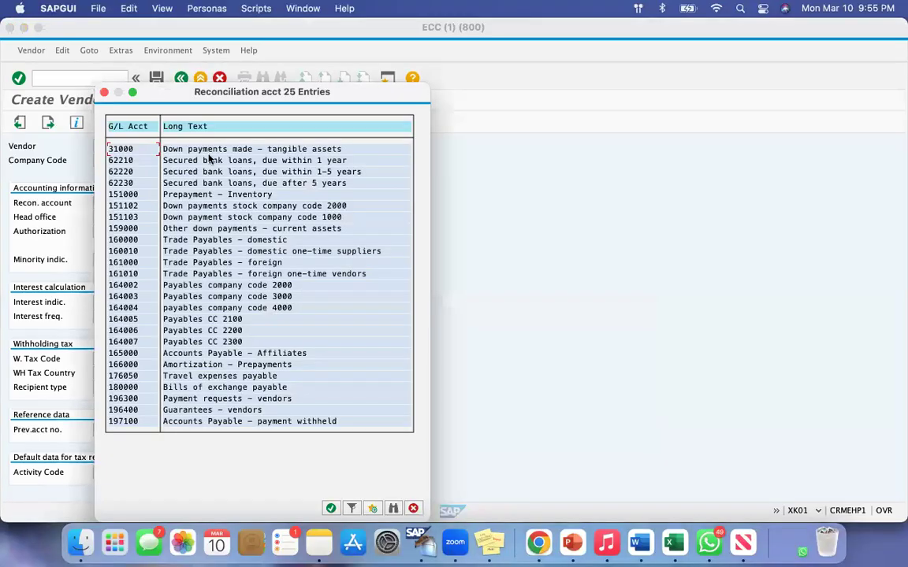
{"action": "left_click_drag", "start_coordinate": [175, 96], "coordinate": [268, 95]}
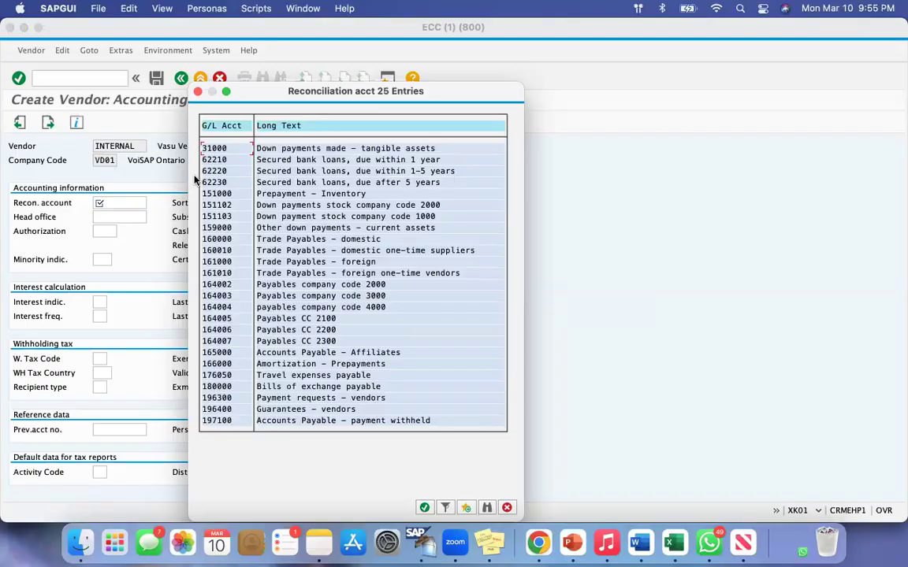
{"action": "left_click", "coordinate": [199, 240]}
{"action": "double_click", "coordinate": [211, 240]}
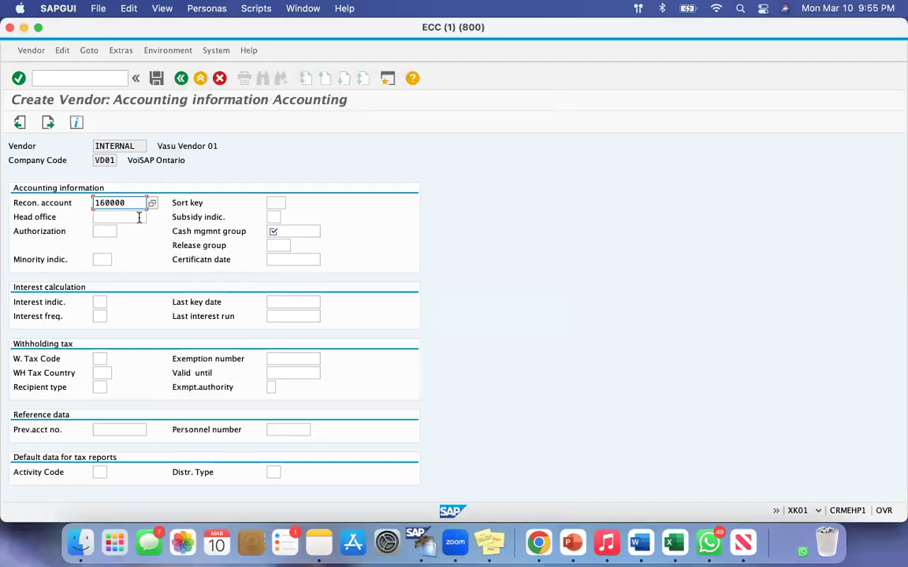
Review the reconciliation account entry against the list of G/L accounts and close the list without choosing another.
{"action": "left_click_drag", "start_coordinate": [132, 202], "coordinate": [82, 202]}
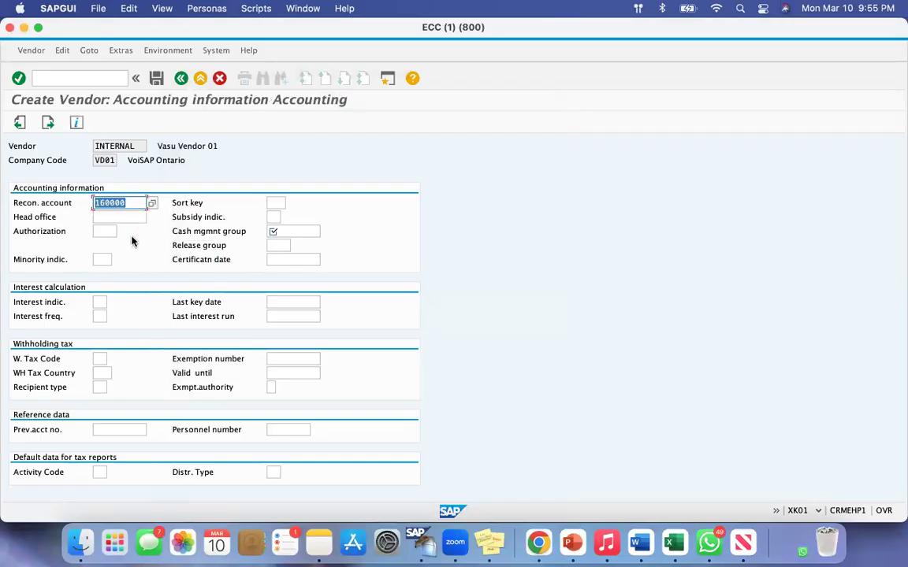
{"action": "left_click_drag", "start_coordinate": [131, 203], "coordinate": [82, 202]}
{"action": "left_click", "coordinate": [134, 203]}
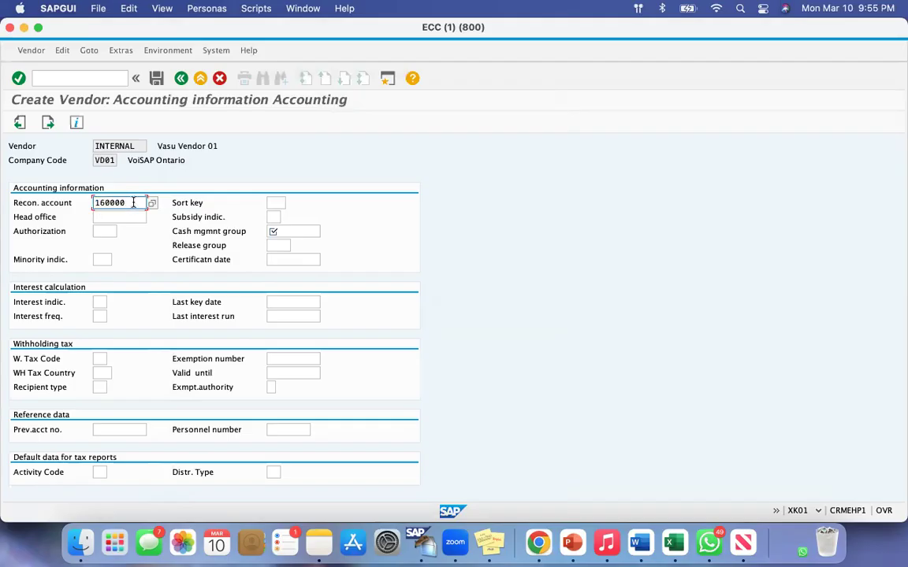
{"action": "left_click", "coordinate": [152, 204]}
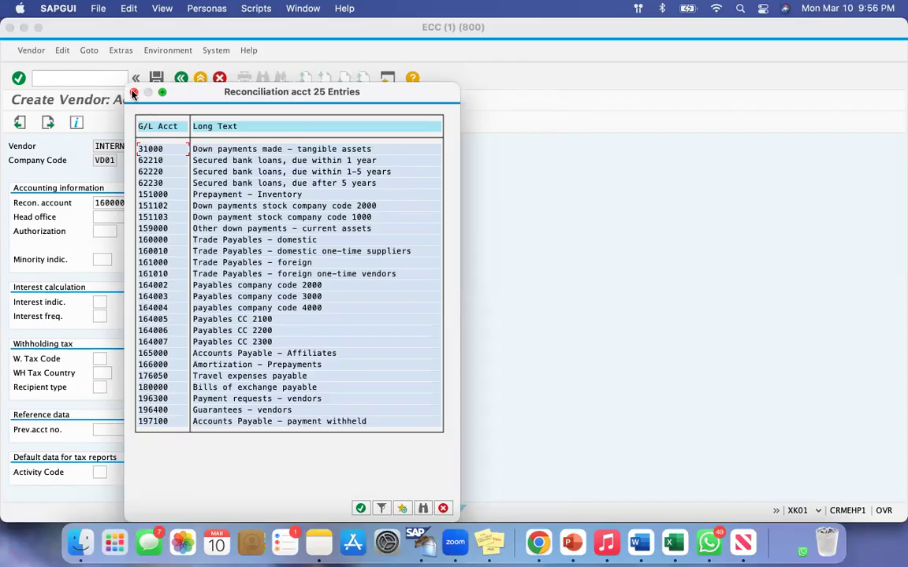
{"action": "left_click", "coordinate": [134, 92]}
{"action": "left_click", "coordinate": [126, 202]}
{"action": "left_click_drag", "start_coordinate": [132, 202], "coordinate": [68, 197]}
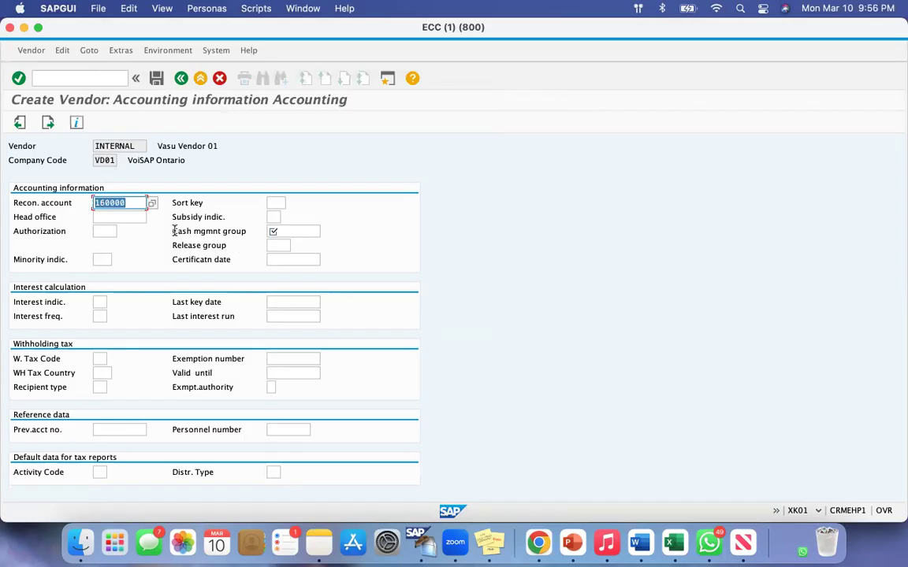
Set the cash management group to A1, check it together with the reconciliation account, and continue to the Payment transactions screen.
{"action": "left_click", "coordinate": [240, 231]}
{"action": "left_click", "coordinate": [295, 230]}
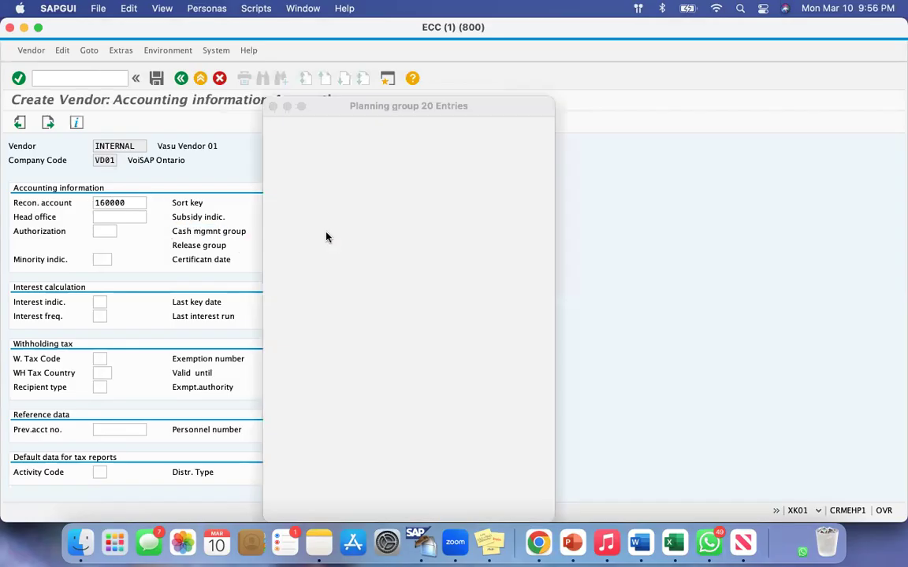
{"action": "double_click", "coordinate": [293, 163]}
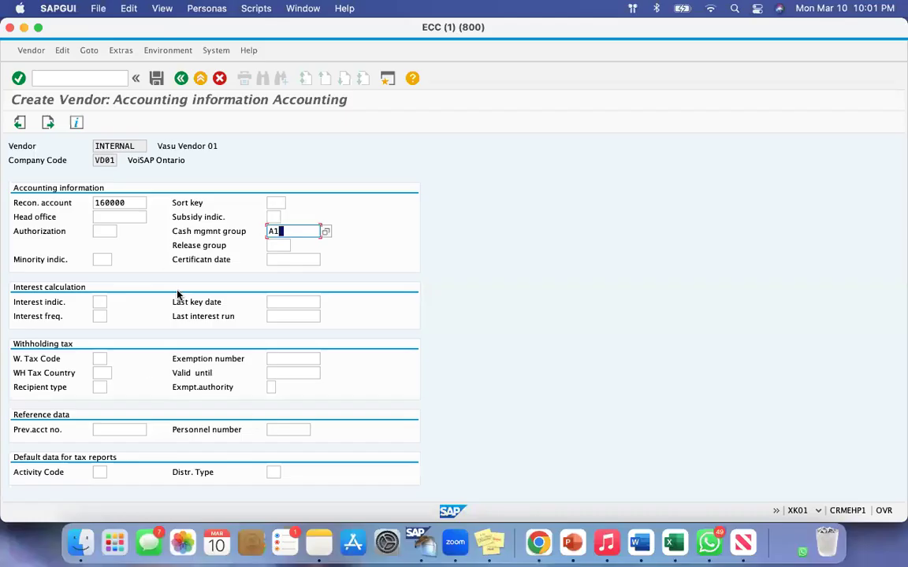
{"action": "double_click", "coordinate": [126, 203]}
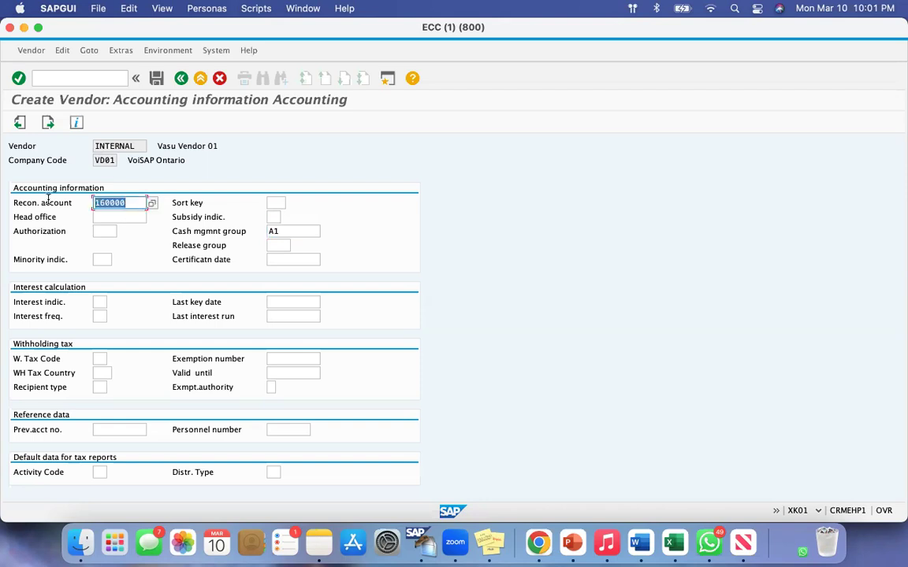
{"action": "double_click", "coordinate": [286, 231]}
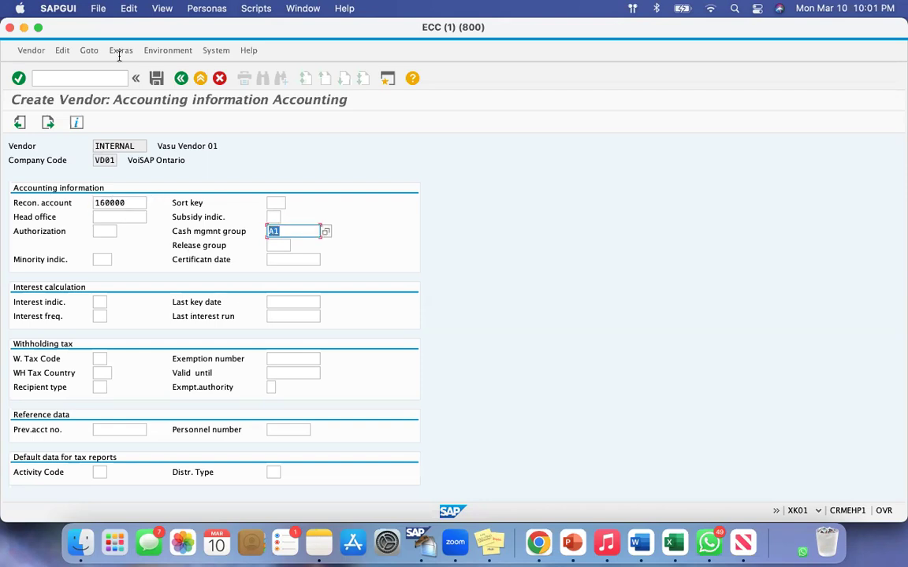
{"action": "left_click", "coordinate": [48, 123]}
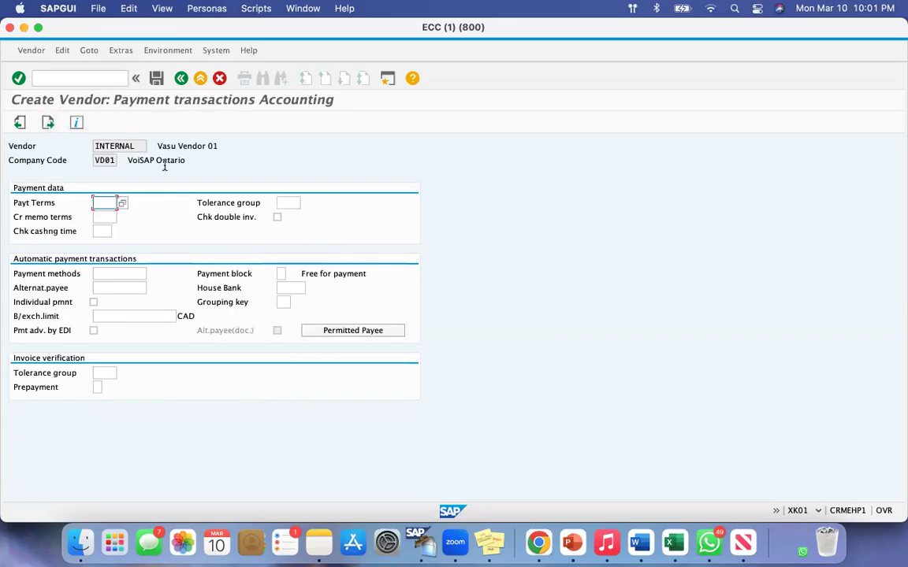
Review the Payment methods, House Bank and Payt Terms fields, leave them blank and continue to the Correspondence screen.
{"action": "key", "text": "super+shift+4"}
{"action": "left_click_drag", "start_coordinate": [115, 89], "coordinate": [352, 128]}
{"action": "left_click", "coordinate": [21, 272]}
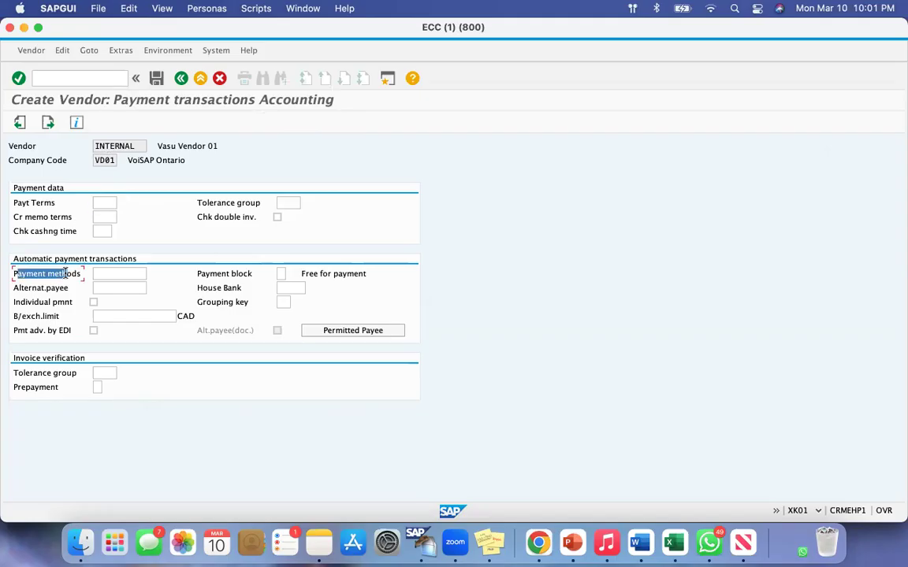
{"action": "left_click", "coordinate": [227, 288]}
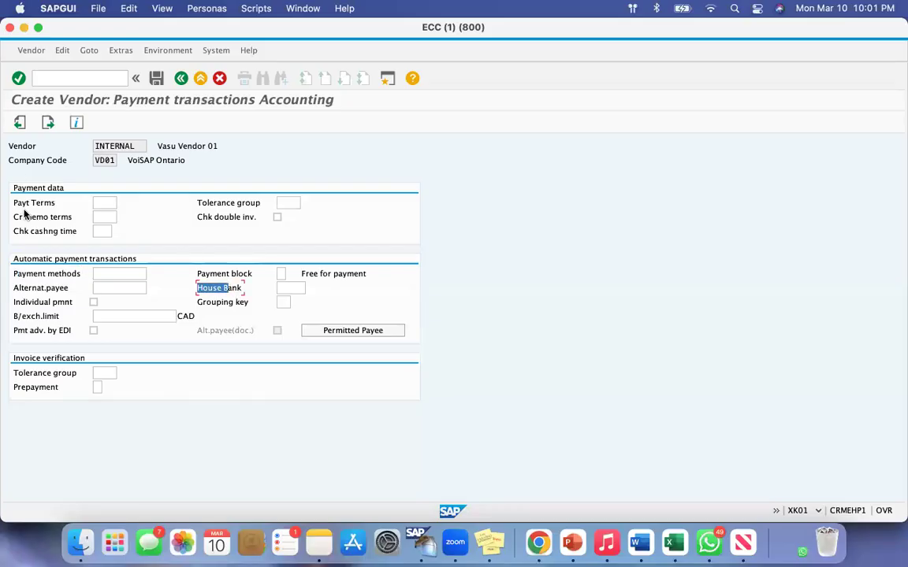
{"action": "left_click", "coordinate": [17, 203]}
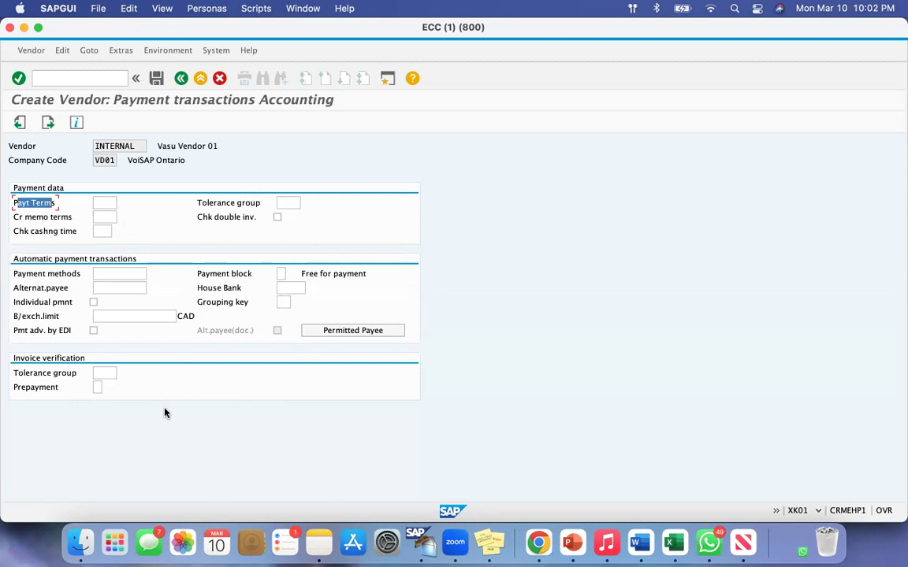
{"action": "left_click", "coordinate": [48, 123]}
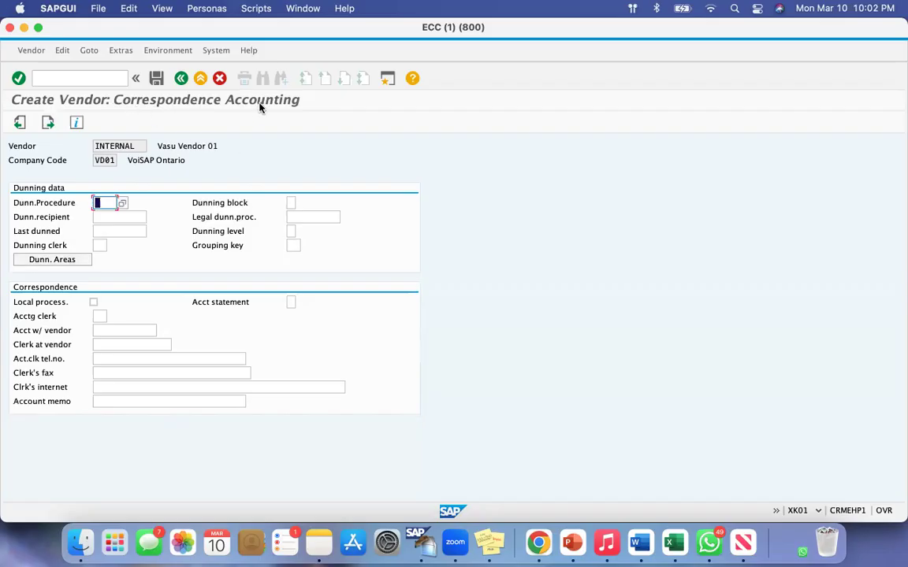
Review the Dunn.Procedure field, leave the dunning and correspondence data blank and continue to the Purchasing data screen.
{"action": "left_click_drag", "start_coordinate": [15, 203], "coordinate": [74, 203]}
{"action": "left_click", "coordinate": [26, 201]}
{"action": "left_click_drag", "start_coordinate": [20, 203], "coordinate": [62, 203]}
{"action": "left_click", "coordinate": [54, 202]}
{"action": "left_click", "coordinate": [48, 122]}
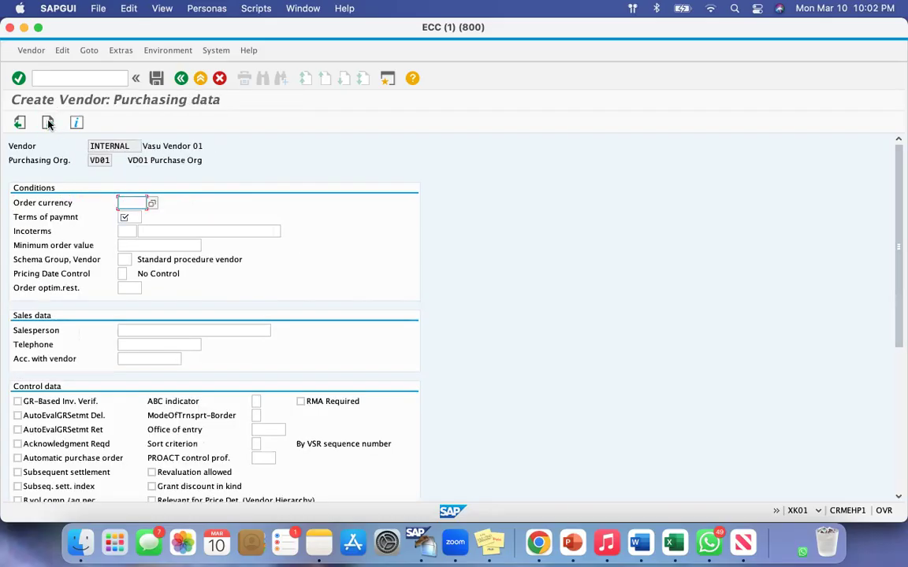
Review the required order currency and terms of payment fields, and set the order currency to CAD.
{"action": "key", "text": "super+shift+4"}
{"action": "left_click_drag", "start_coordinate": [85, 85], "coordinate": [249, 119]}
{"action": "left_click", "coordinate": [128, 287]}
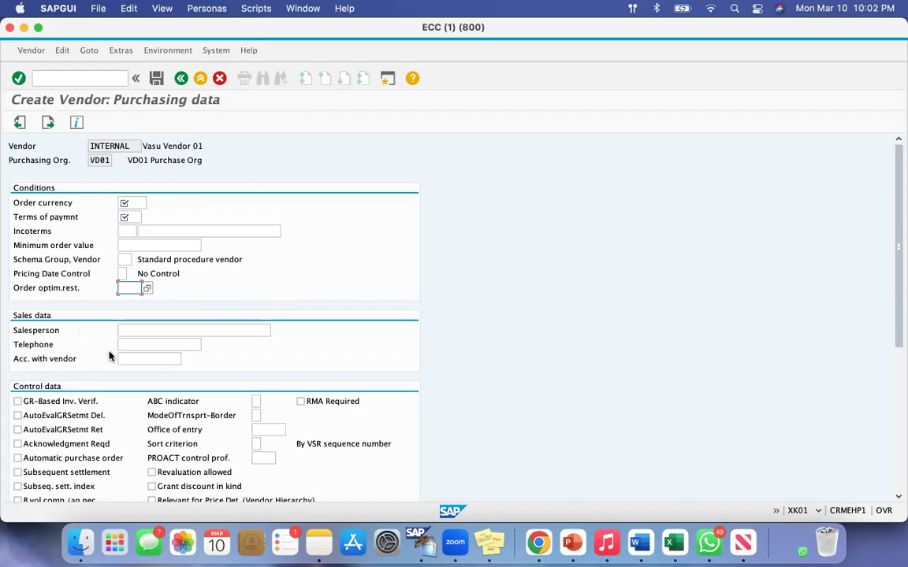
{"action": "left_click_drag", "start_coordinate": [15, 204], "coordinate": [117, 205]}
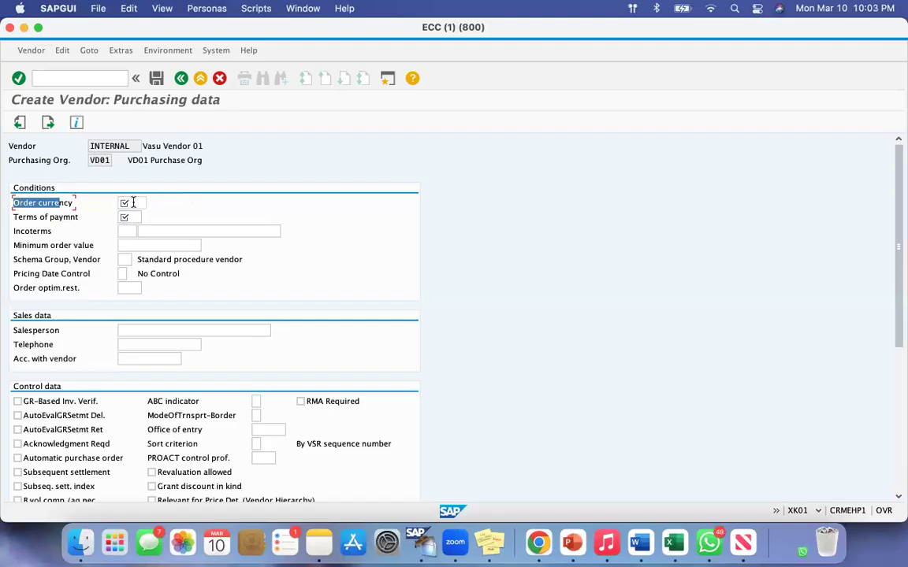
{"action": "left_click", "coordinate": [119, 204]}
{"action": "left_click_drag", "start_coordinate": [14, 218], "coordinate": [75, 217]}
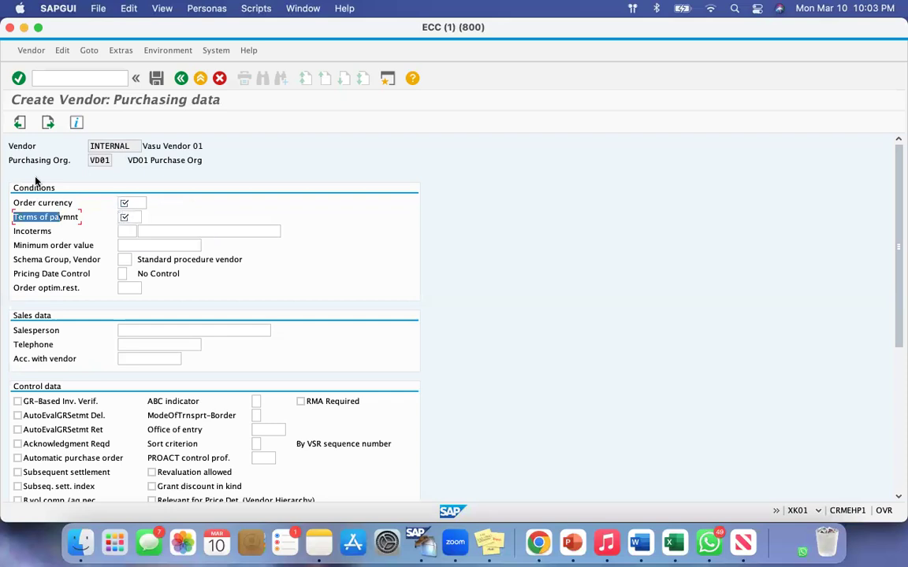
{"action": "left_click", "coordinate": [139, 204]}
{"action": "type", "text": "cad"}
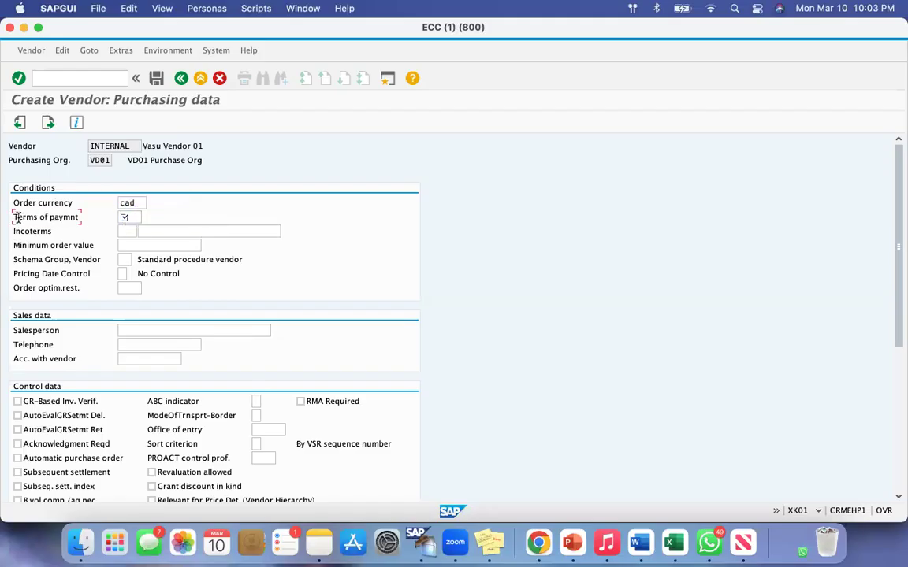
Set the terms of payment to 0001, Payable immediately Due net, review the purchasing data and continue to the Partner functions screen.
{"action": "left_click", "coordinate": [126, 217]}
{"action": "left_click_drag", "start_coordinate": [264, 147], "coordinate": [181, 147]}
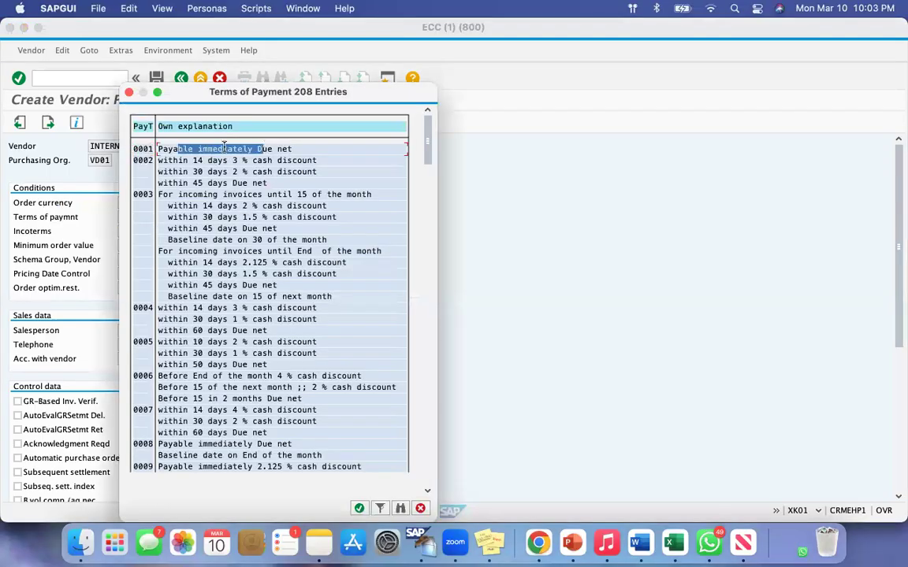
{"action": "double_click", "coordinate": [184, 146]}
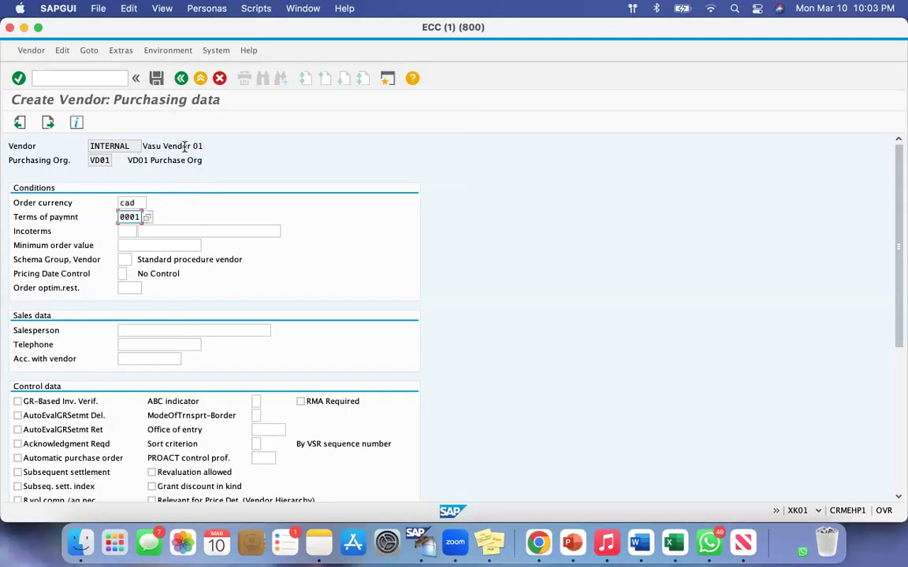
{"action": "scroll", "coordinate": [180, 307], "scroll_direction": "down", "scroll_amount": 5}
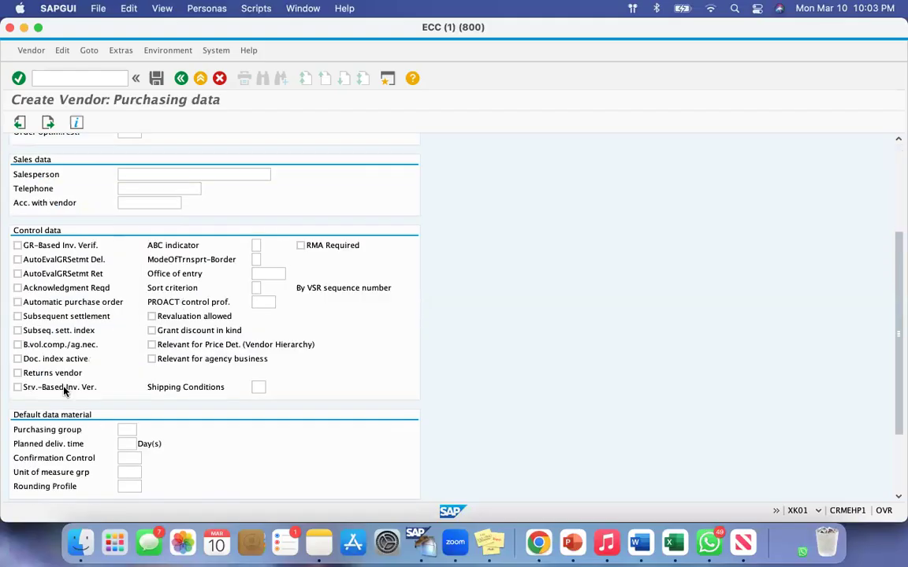
{"action": "scroll", "coordinate": [94, 337], "scroll_direction": "up", "scroll_amount": 5}
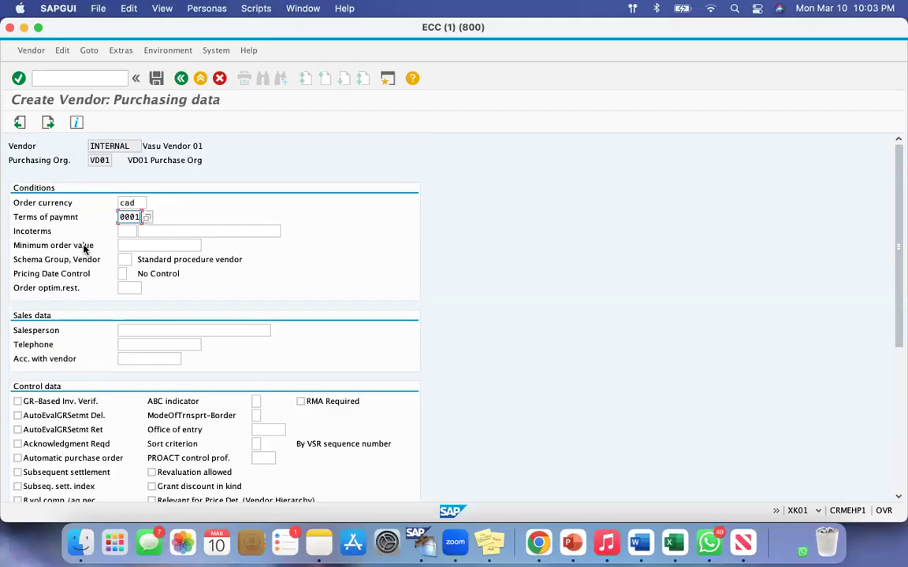
{"action": "left_click", "coordinate": [65, 202]}
{"action": "left_click_drag", "start_coordinate": [19, 204], "coordinate": [63, 217]}
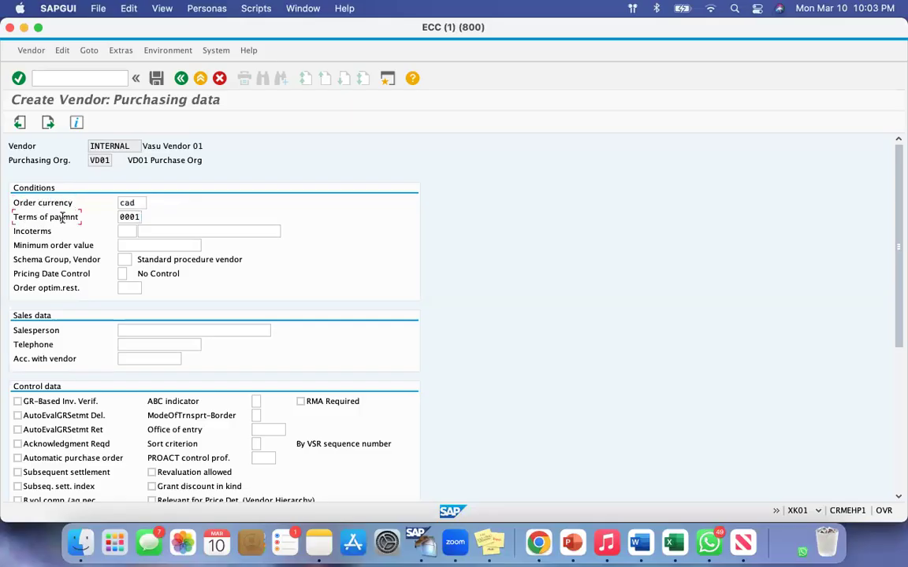
{"action": "left_click", "coordinate": [48, 123]}
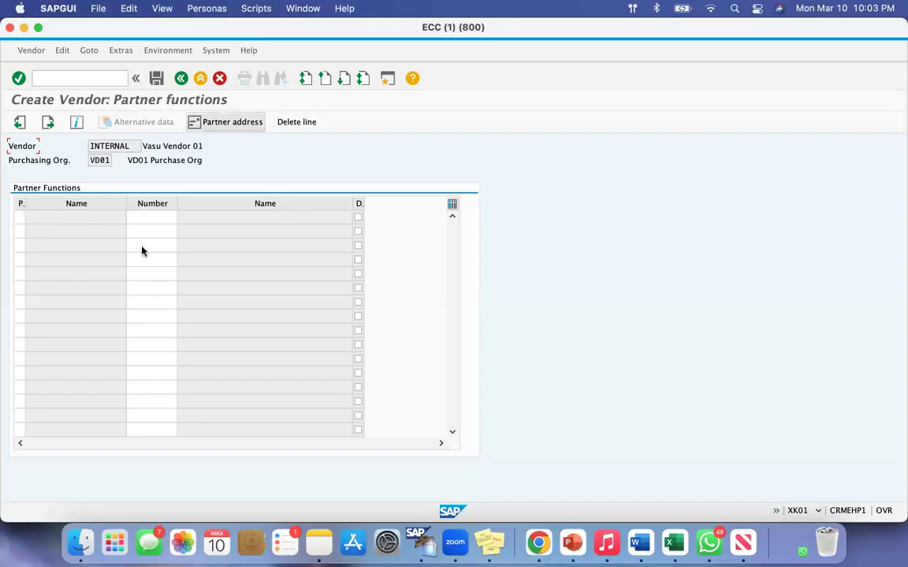
Leave the partner functions blank, continue past the last data screen and try to save the vendor data.
{"action": "left_click", "coordinate": [140, 220]}
{"action": "left_click", "coordinate": [18, 218]}
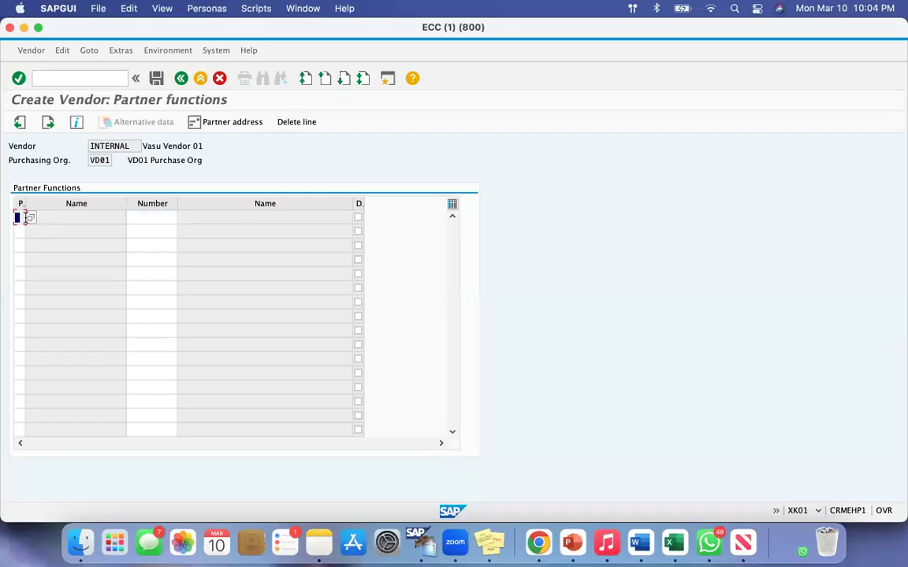
{"action": "left_click", "coordinate": [47, 123]}
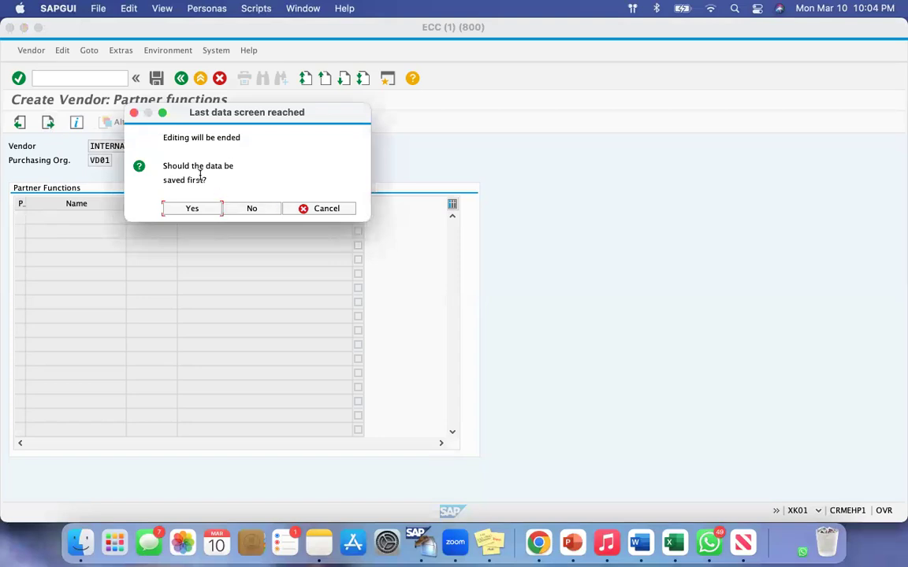
{"action": "left_click_drag", "start_coordinate": [164, 166], "coordinate": [197, 179]}
{"action": "left_click", "coordinate": [194, 209]}
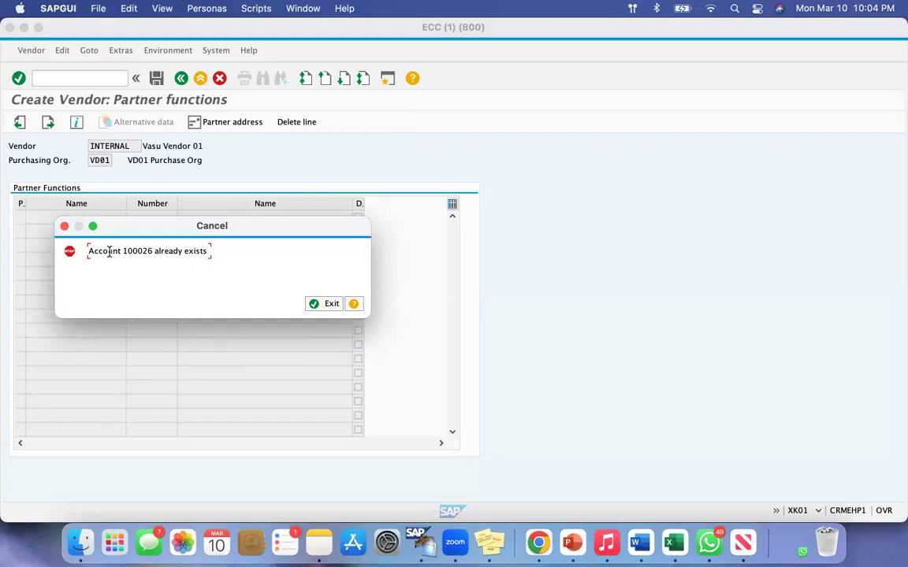
Read the cancellation message about the vendor account and exit to the SAP Easy Access screen.
{"action": "left_click_drag", "start_coordinate": [93, 251], "coordinate": [196, 250]}
{"action": "left_click", "coordinate": [200, 250]}
{"action": "left_click_drag", "start_coordinate": [92, 251], "coordinate": [197, 247]}
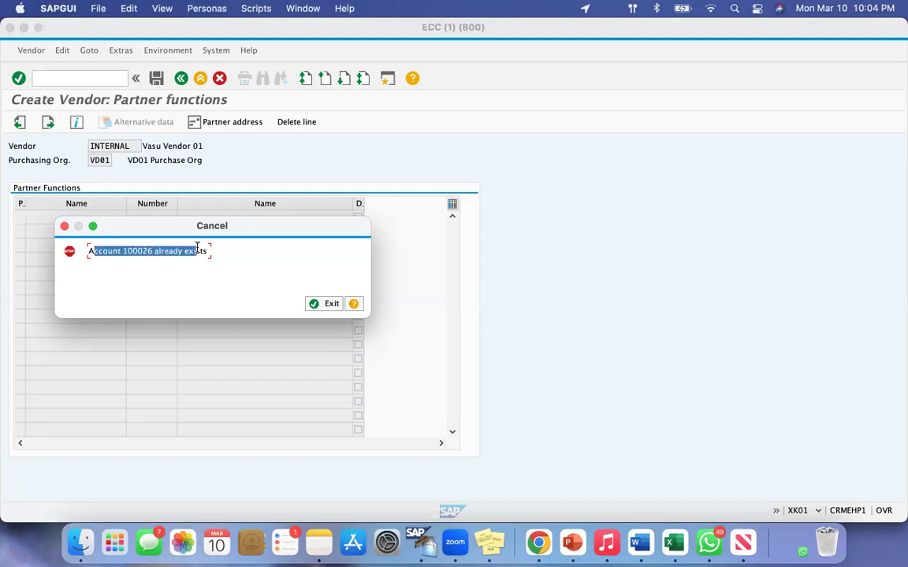
{"action": "left_click", "coordinate": [197, 248]}
{"action": "left_click", "coordinate": [313, 304]}
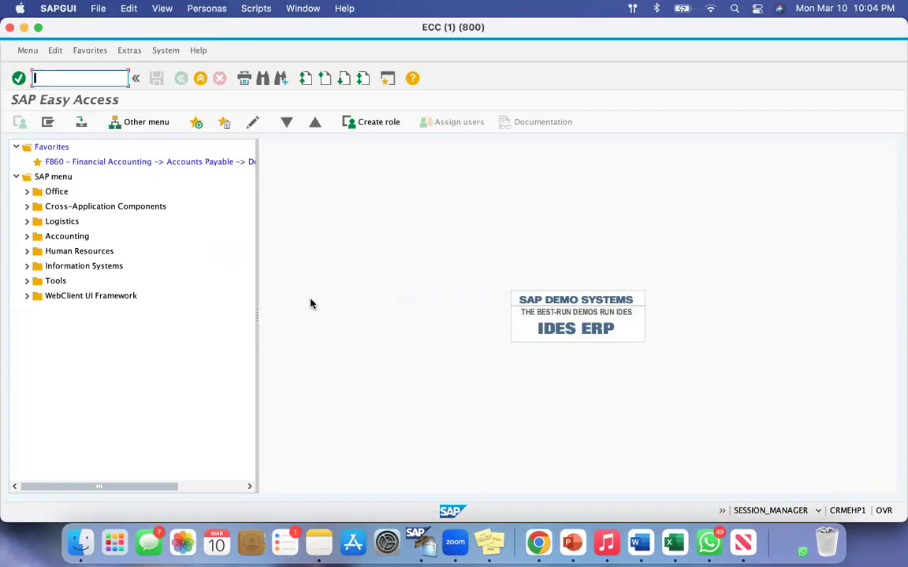
Open the SPRO reference IMG and expand Financial Accounting (New) down to Preparations for Creating Vendor Master Data under Accounts Payable.
{"action": "type", "text": "spro"}
{"action": "key", "text": "Return"}
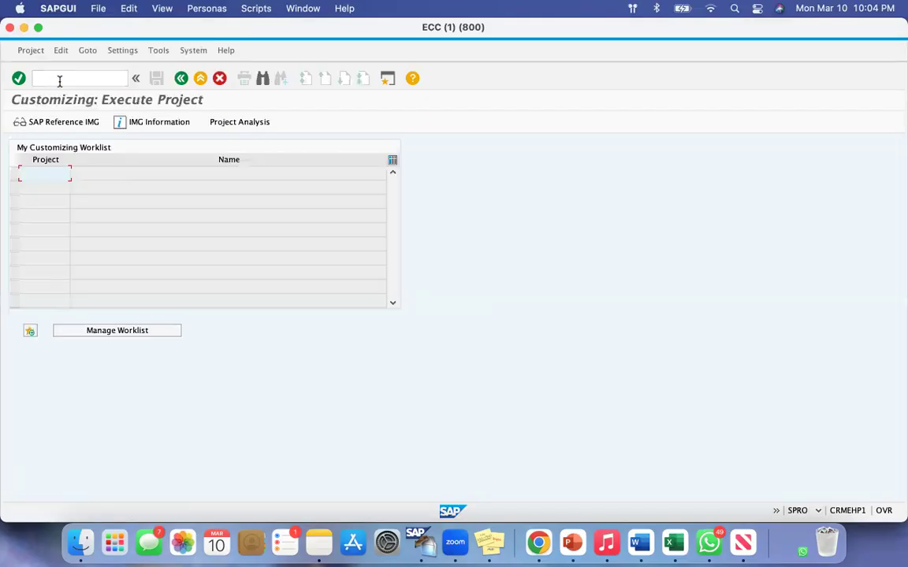
{"action": "left_click", "coordinate": [53, 120]}
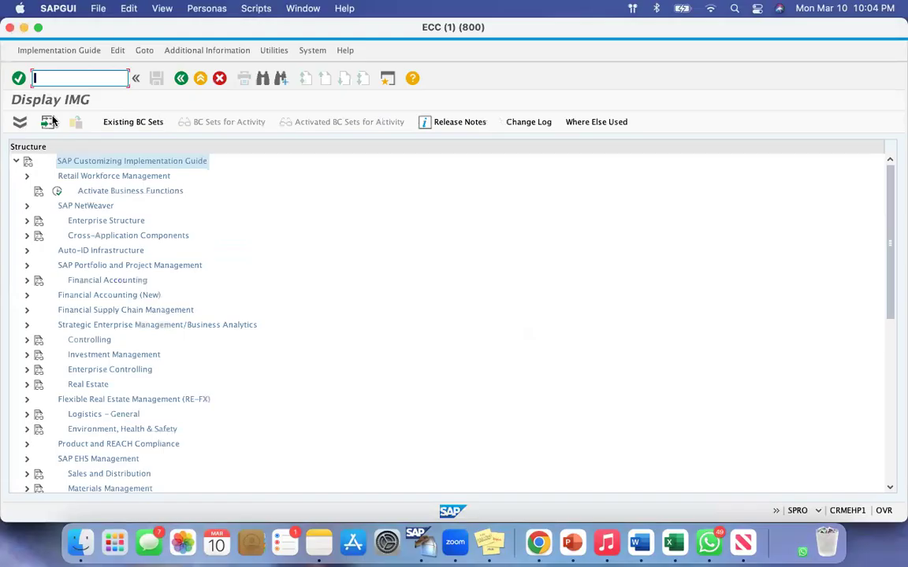
{"action": "left_click", "coordinate": [25, 296]}
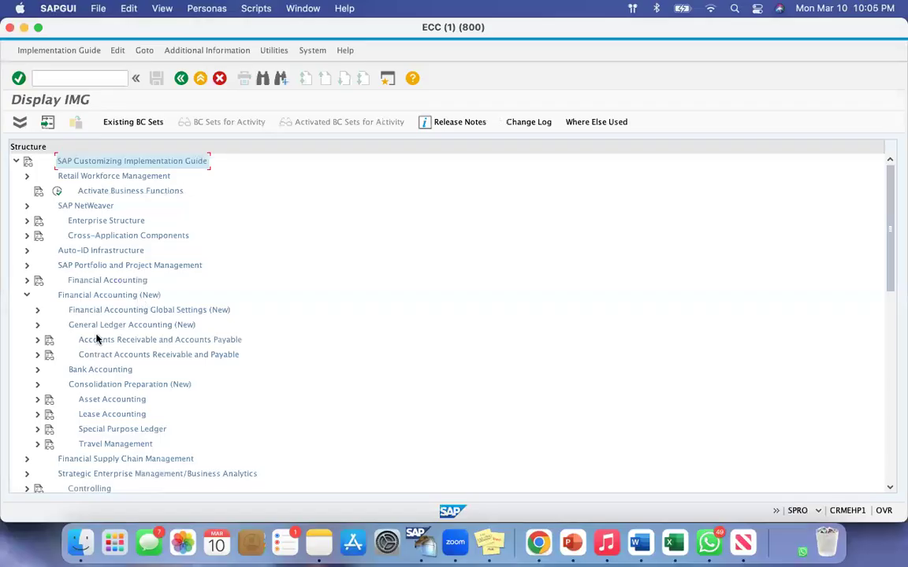
{"action": "left_click", "coordinate": [37, 340]}
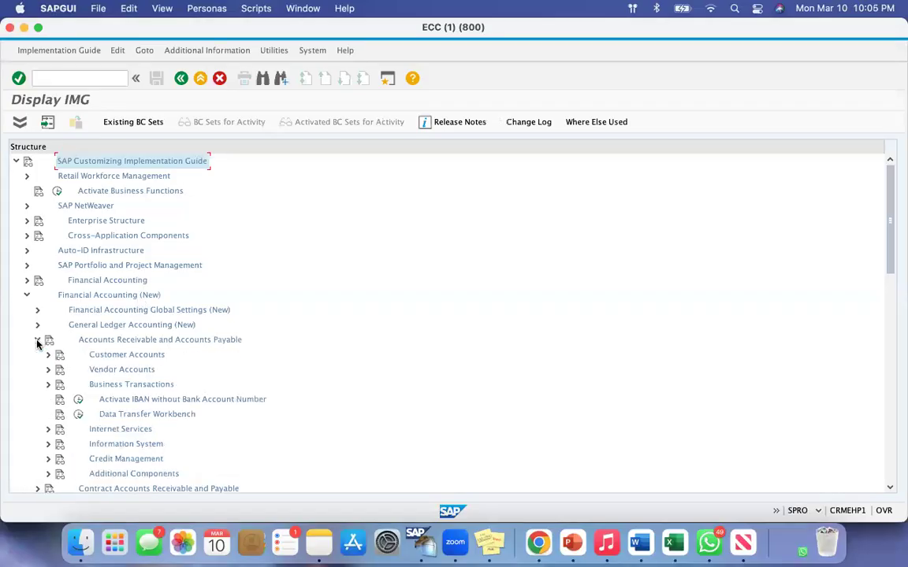
{"action": "left_click", "coordinate": [47, 371]}
{"action": "left_click", "coordinate": [59, 385]}
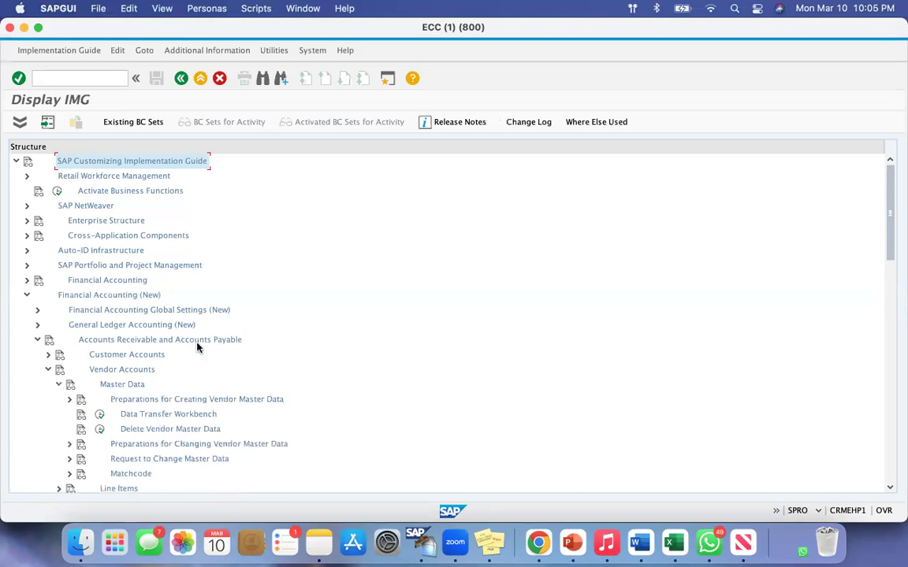
{"action": "scroll", "coordinate": [197, 349], "scroll_direction": "down", "scroll_amount": 5}
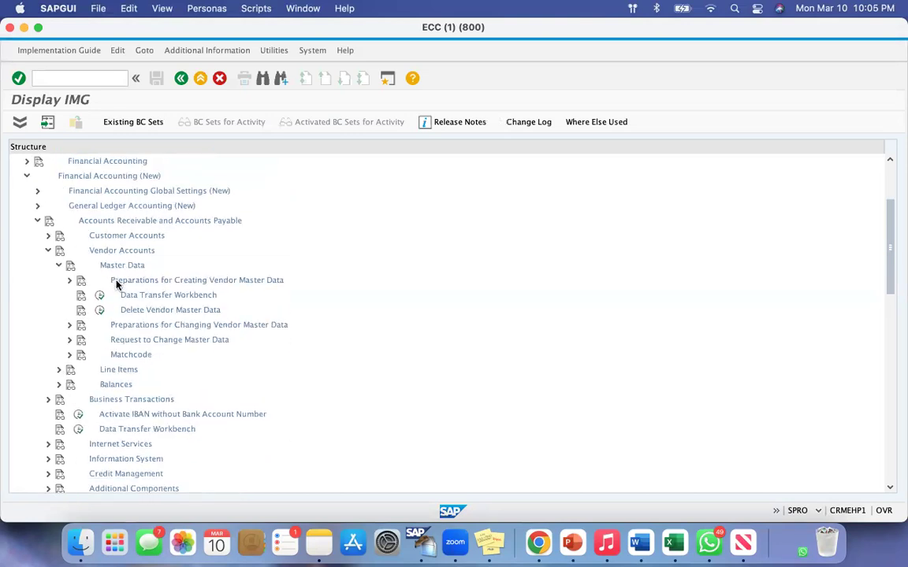
{"action": "left_click", "coordinate": [69, 282]}
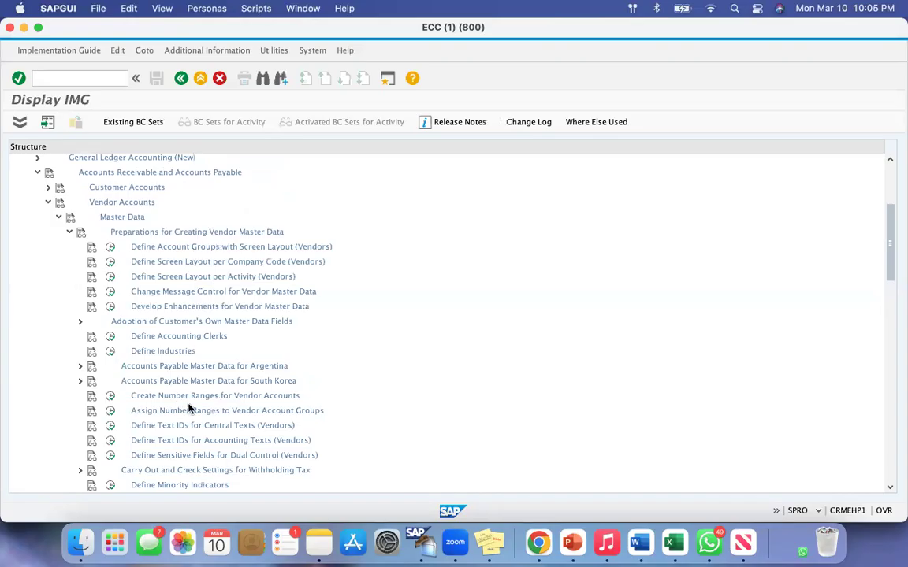
Check the bounds of number range interval 09 in Create Number Ranges for Vendor Accounts, and return to the IMG structure.
{"action": "left_click", "coordinate": [109, 396]}
{"action": "left_click", "coordinate": [45, 190]}
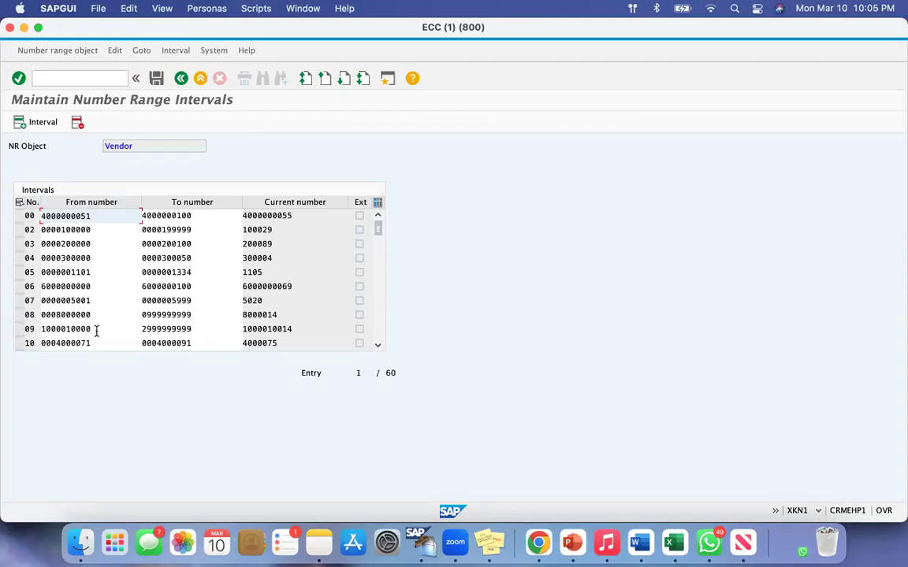
{"action": "left_click_drag", "start_coordinate": [90, 330], "coordinate": [57, 329]}
{"action": "left_click_drag", "start_coordinate": [204, 334], "coordinate": [157, 330]}
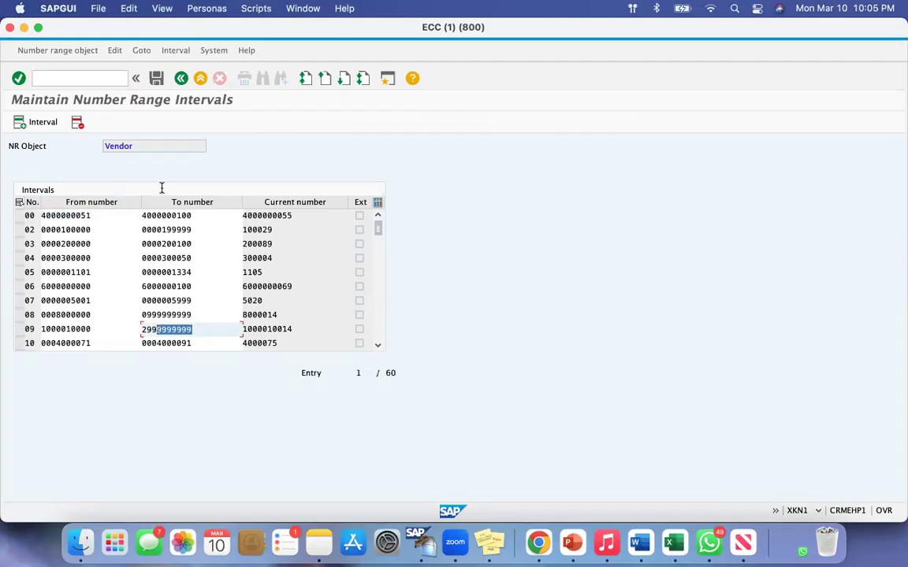
{"action": "left_click", "coordinate": [182, 78]}
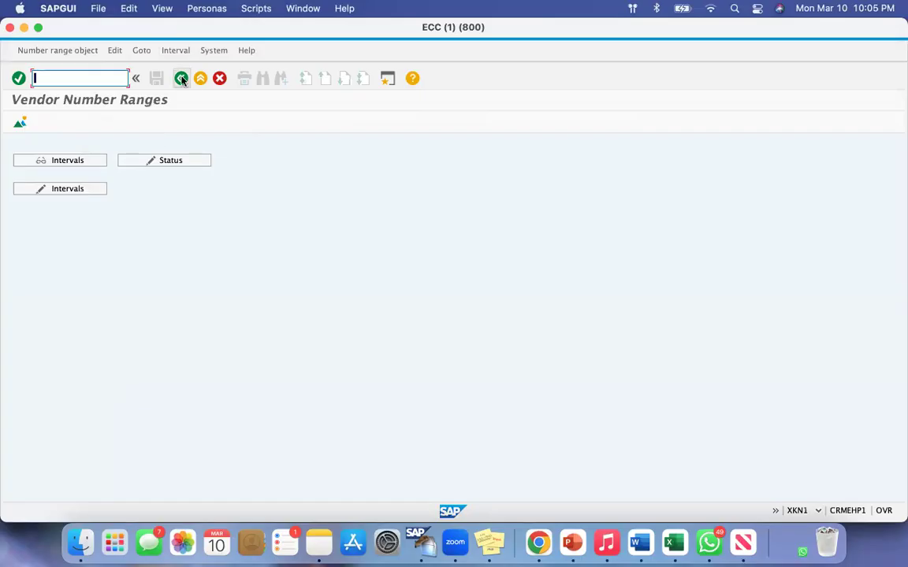
{"action": "left_click", "coordinate": [181, 78]}
Assign number range 09 to vendor account group VD01 and save it under customizing request ECCK900506.
{"action": "left_click", "coordinate": [110, 411]}
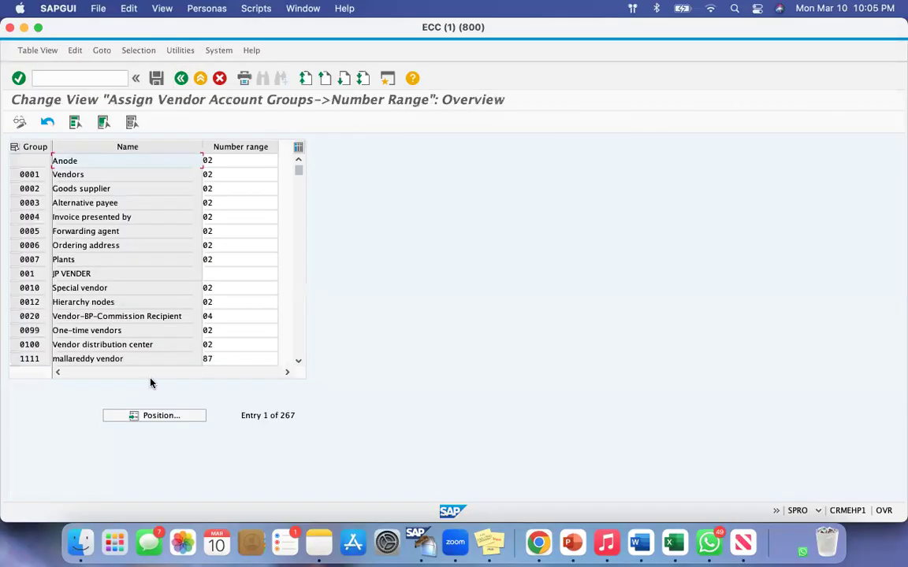
{"action": "left_click", "coordinate": [155, 419]}
{"action": "type", "text": "vd"}
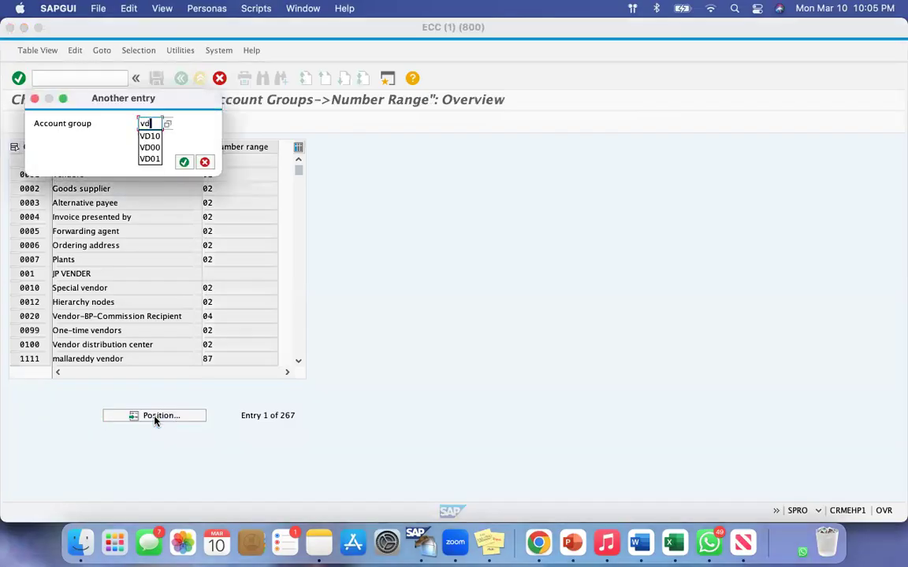
{"action": "type", "text": "01"}
{"action": "key", "text": "Return"}
{"action": "left_click", "coordinate": [220, 160]}
{"action": "key", "text": "BackSpace"}
{"action": "type", "text": "9"}
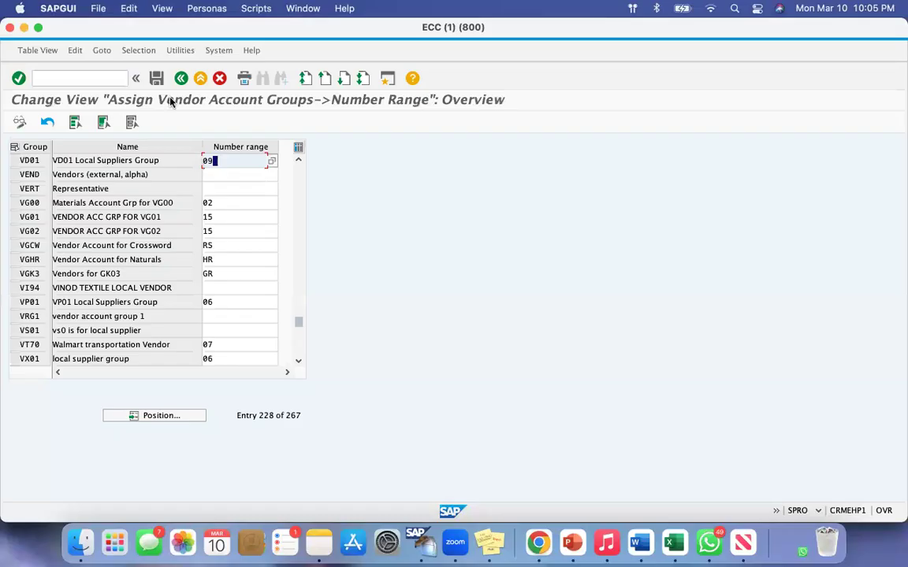
{"action": "left_click", "coordinate": [156, 78]}
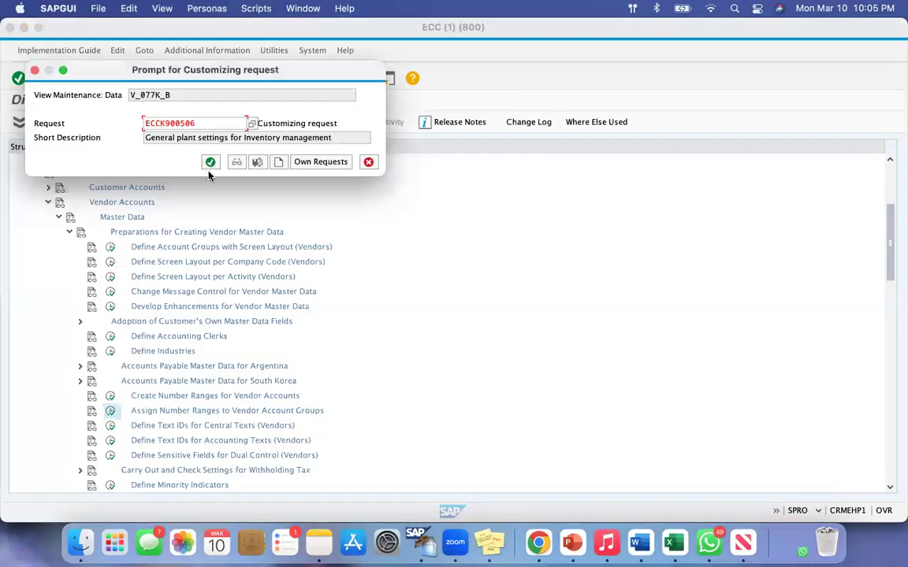
{"action": "left_click", "coordinate": [210, 162]}
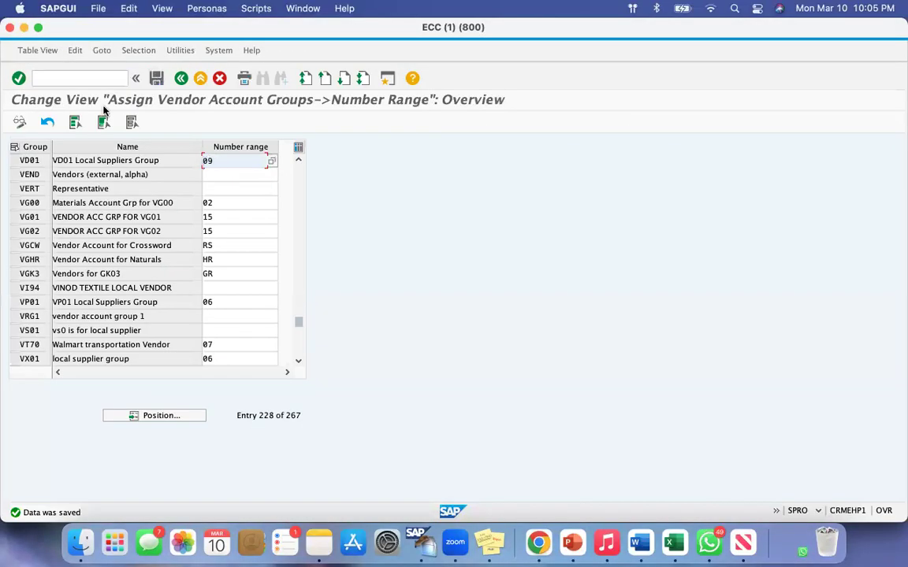
Start transaction XK01 for a new vendor, keeping VD01 as company code, purchasing organization and account group.
{"action": "left_click", "coordinate": [92, 77]}
{"action": "type", "text": "/n"}
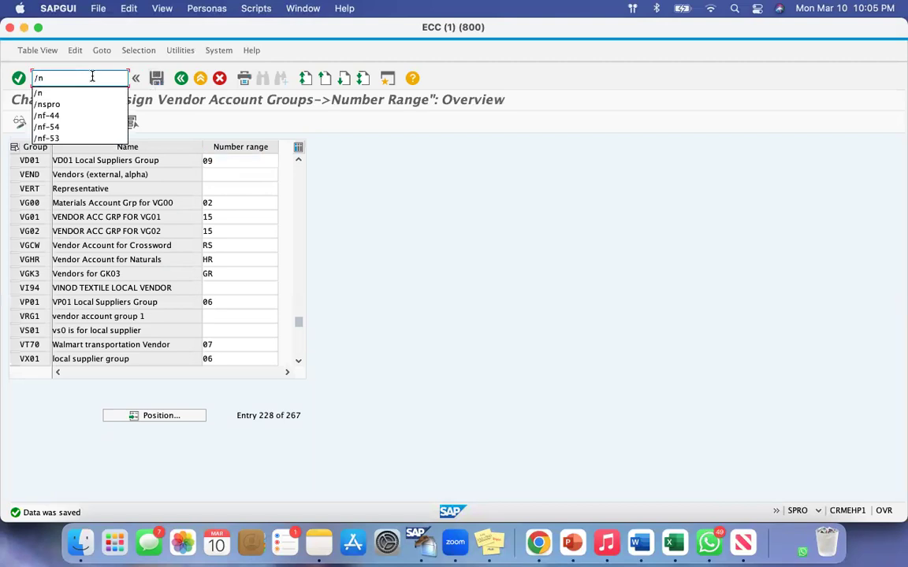
{"action": "type", "text": "xk01"}
{"action": "key", "text": "Return"}
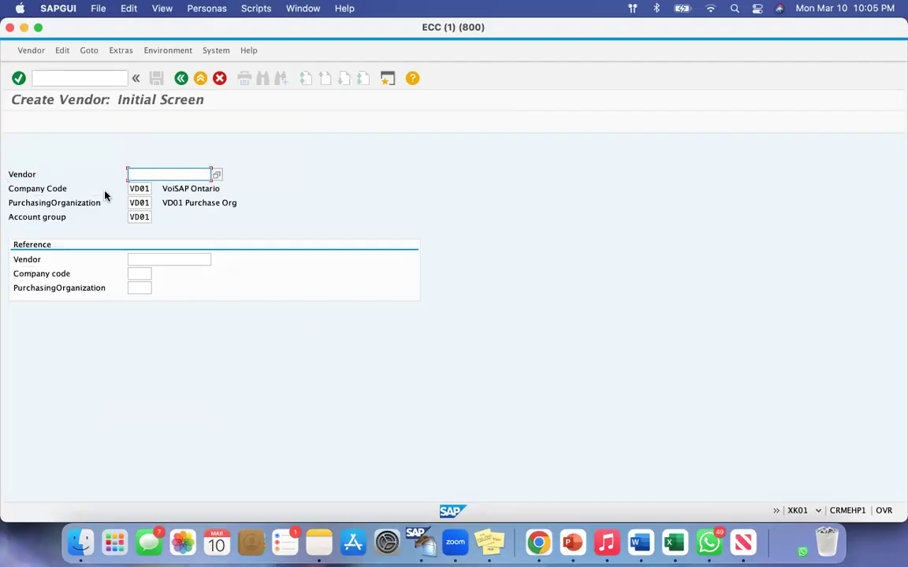
{"action": "left_click", "coordinate": [135, 188]}
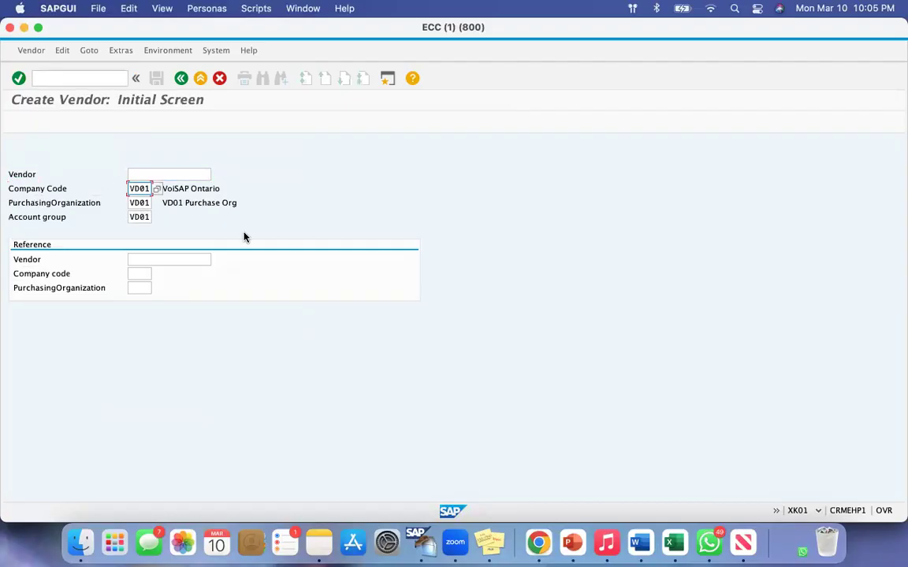
Enter the vendor's title Company, name Vasu Vendor 01 and search term VV 01 in the address data.
{"action": "left_click", "coordinate": [263, 207]}
{"action": "left_click", "coordinate": [126, 217]}
{"action": "left_click", "coordinate": [128, 220]}
{"action": "left_click", "coordinate": [129, 222]}
{"action": "left_click", "coordinate": [131, 230]}
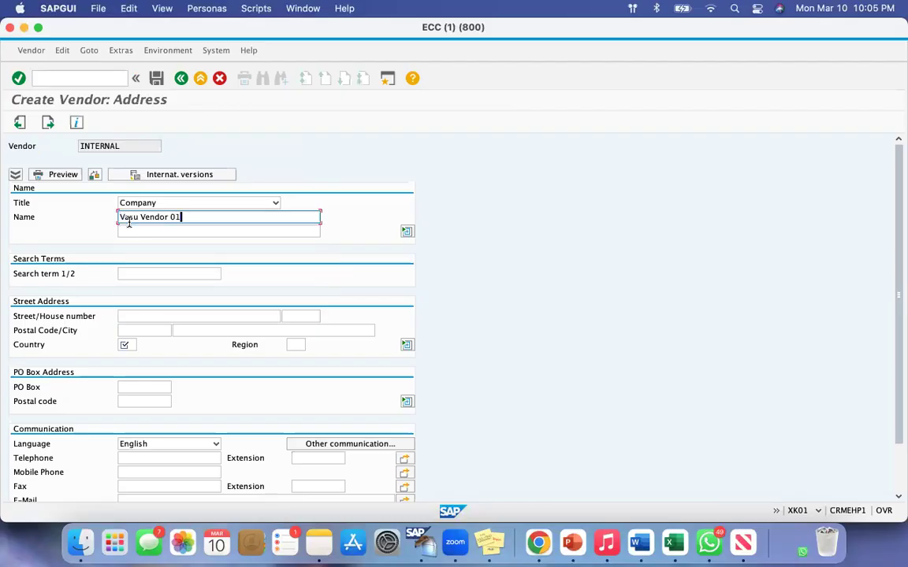
{"action": "left_click", "coordinate": [134, 273]}
{"action": "left_click", "coordinate": [133, 273]}
{"action": "left_click", "coordinate": [131, 287]}
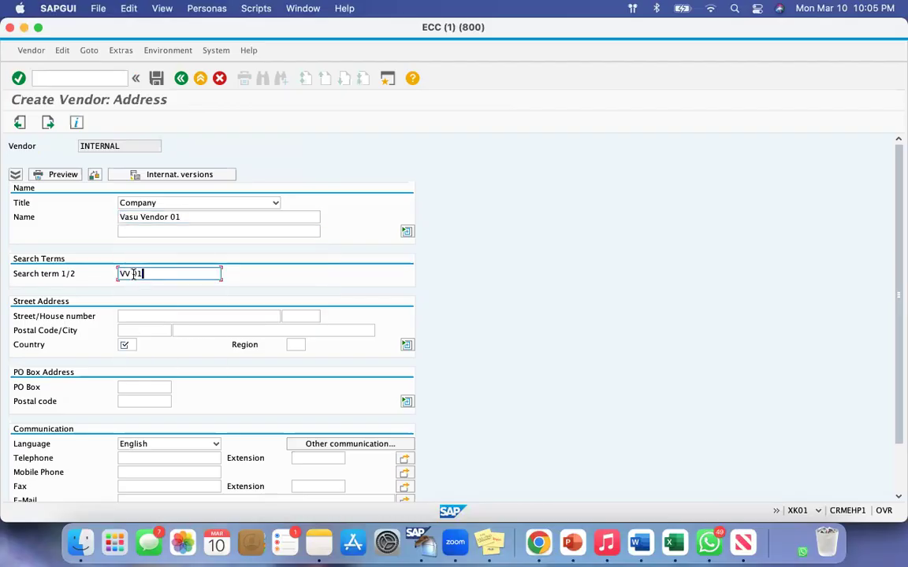
Fill in the vendor's country and continue to Accounting information, leaving the control, bank and contact person data blank.
{"action": "left_click", "coordinate": [135, 344]}
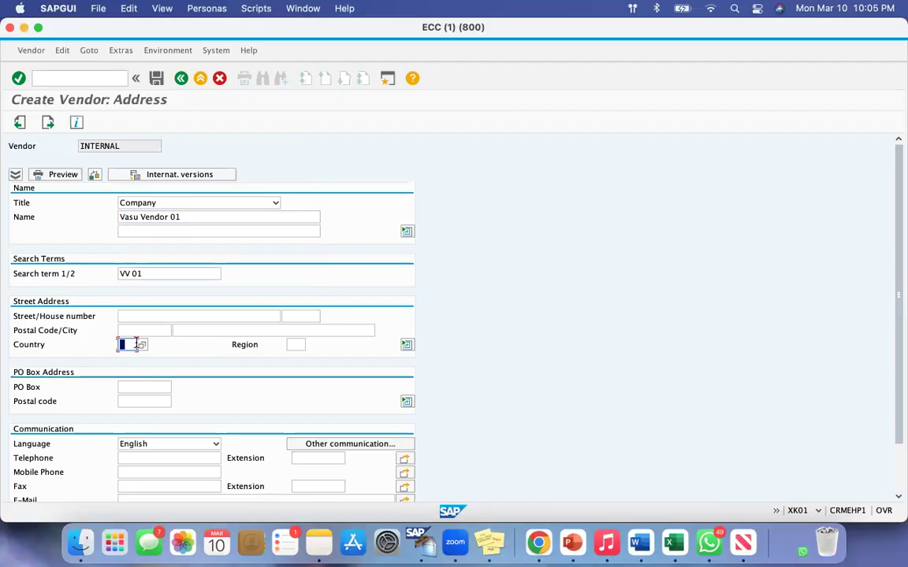
{"action": "left_click", "coordinate": [136, 344]}
{"action": "left_click", "coordinate": [124, 380]}
{"action": "left_click", "coordinate": [47, 122]}
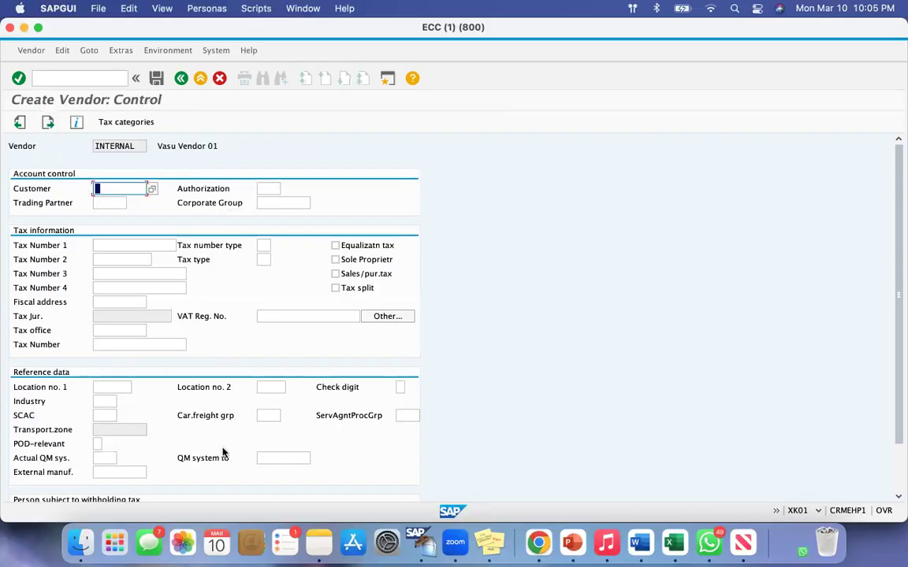
{"action": "left_click", "coordinate": [47, 122]}
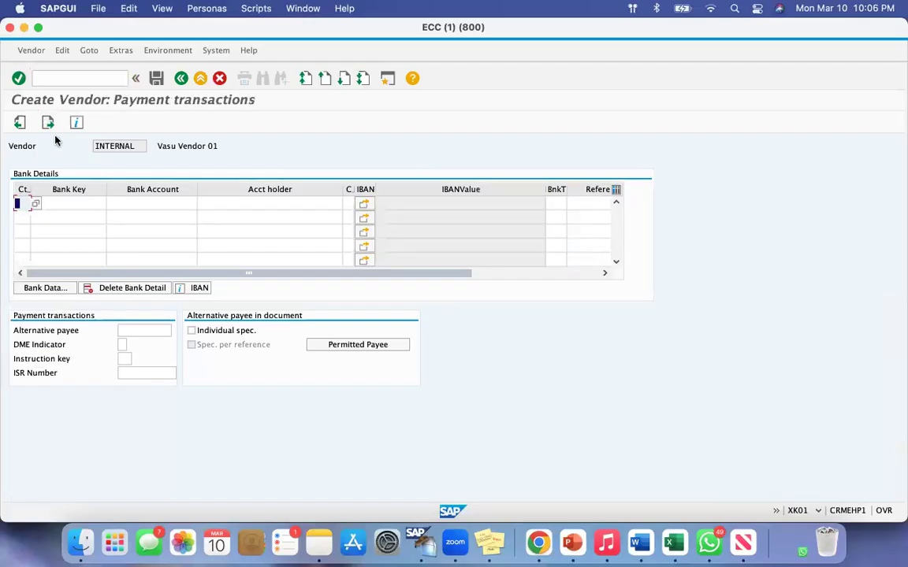
{"action": "left_click", "coordinate": [47, 122]}
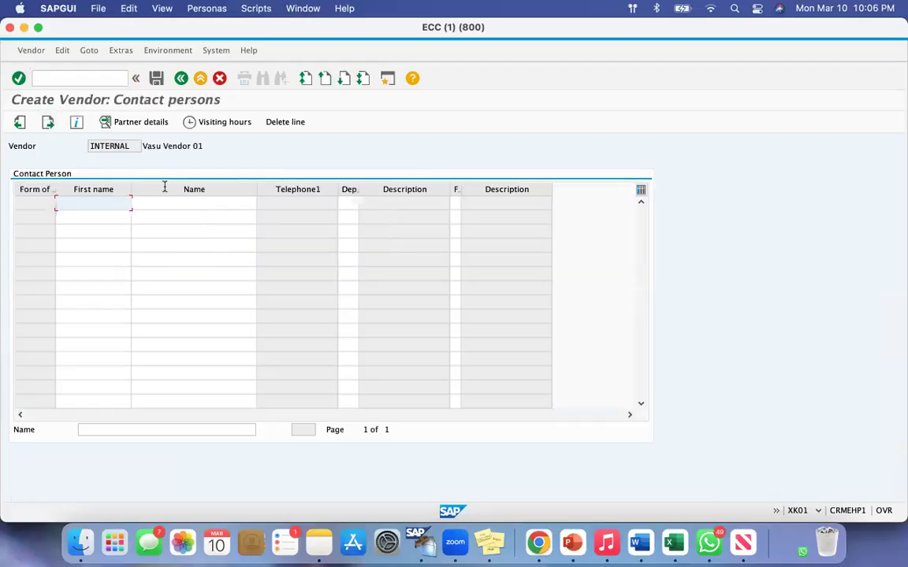
{"action": "left_click", "coordinate": [48, 122]}
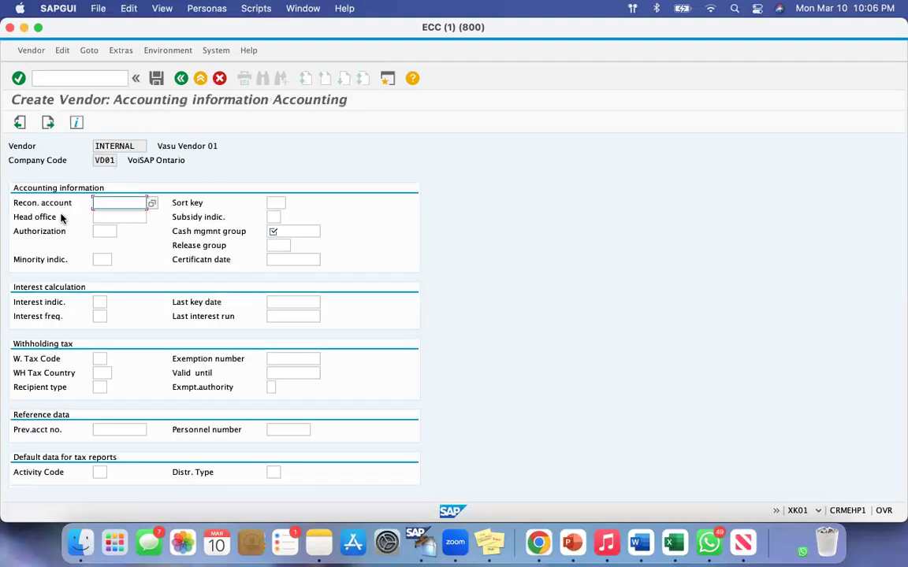
Set the reconciliation account to 160000 and cash management group to A1, and continue to Purchasing data with payment and dunning data blank.
{"action": "left_click", "coordinate": [121, 206]}
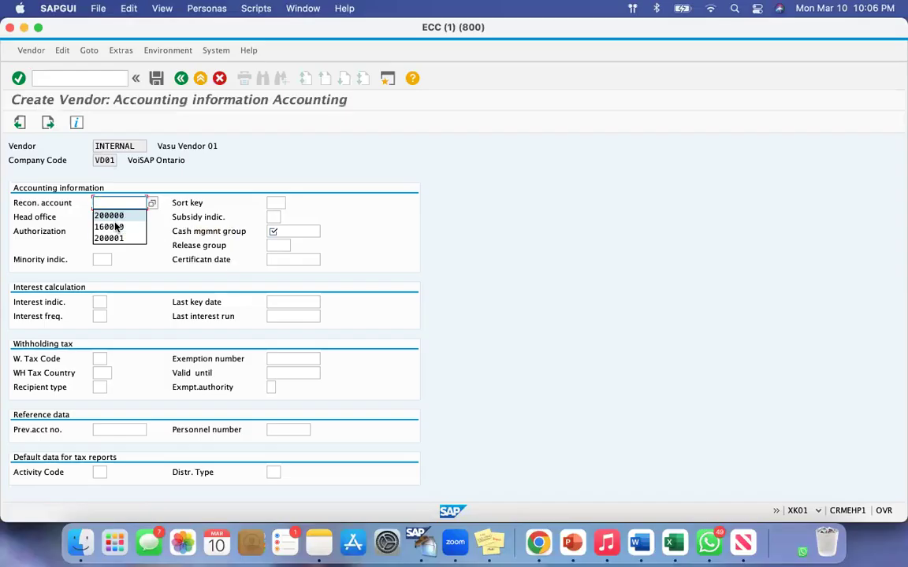
{"action": "left_click", "coordinate": [115, 227]}
{"action": "left_click", "coordinate": [277, 232]}
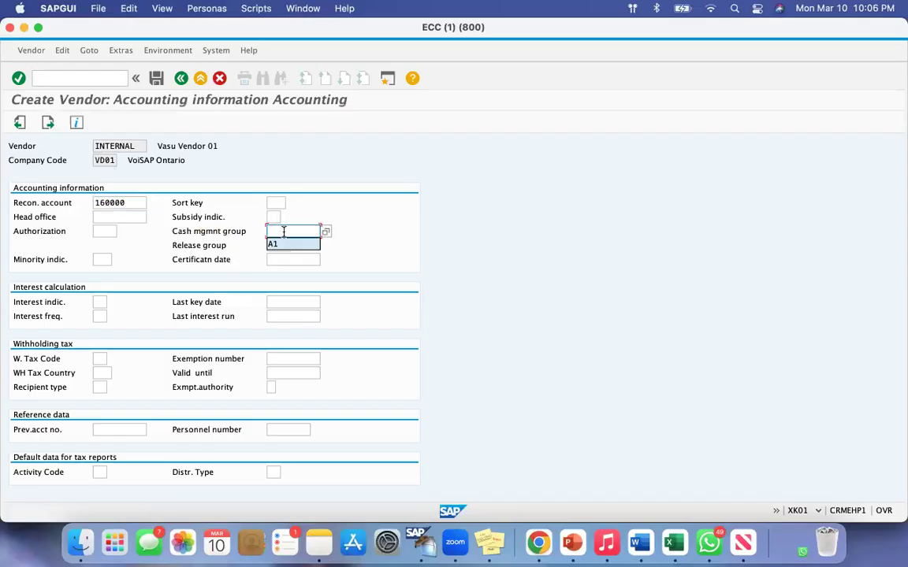
{"action": "left_click", "coordinate": [280, 245]}
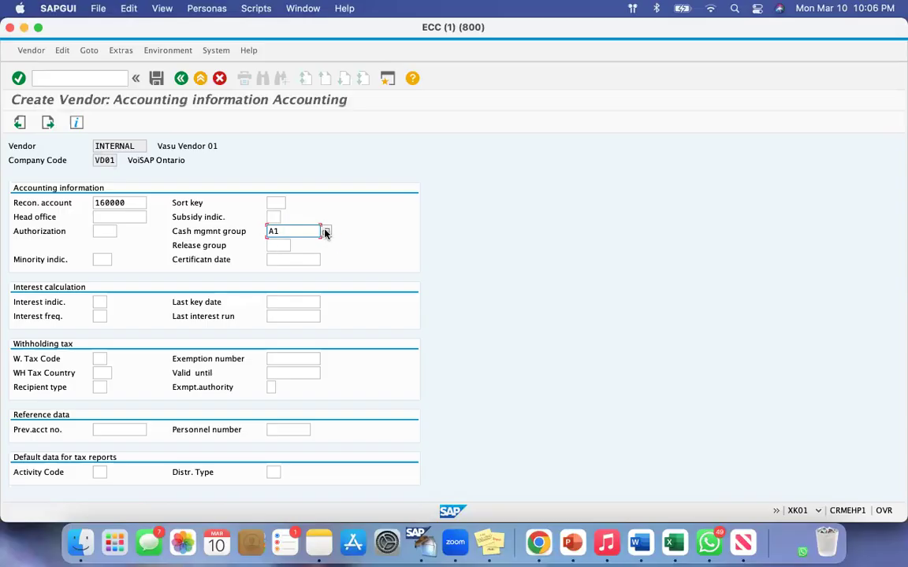
{"action": "key", "text": "Return"}
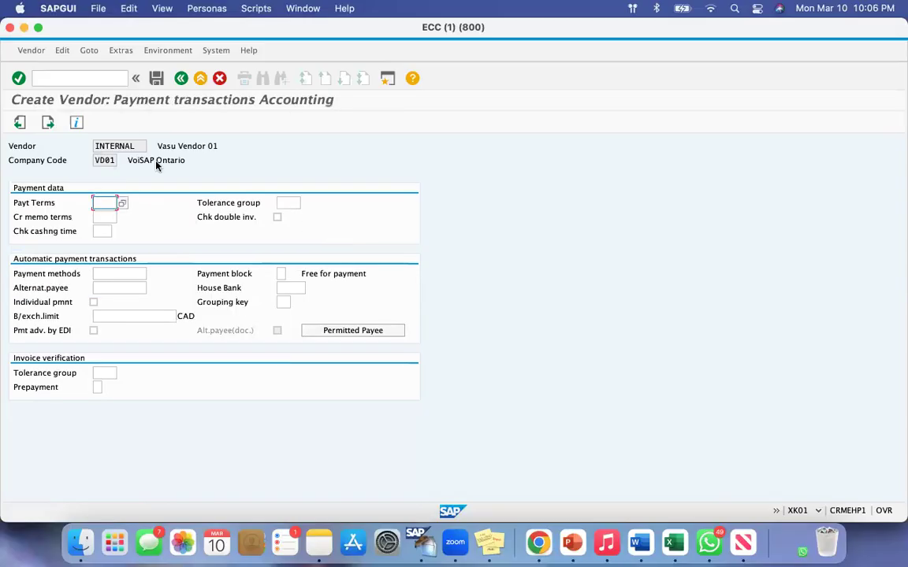
{"action": "left_click", "coordinate": [47, 122]}
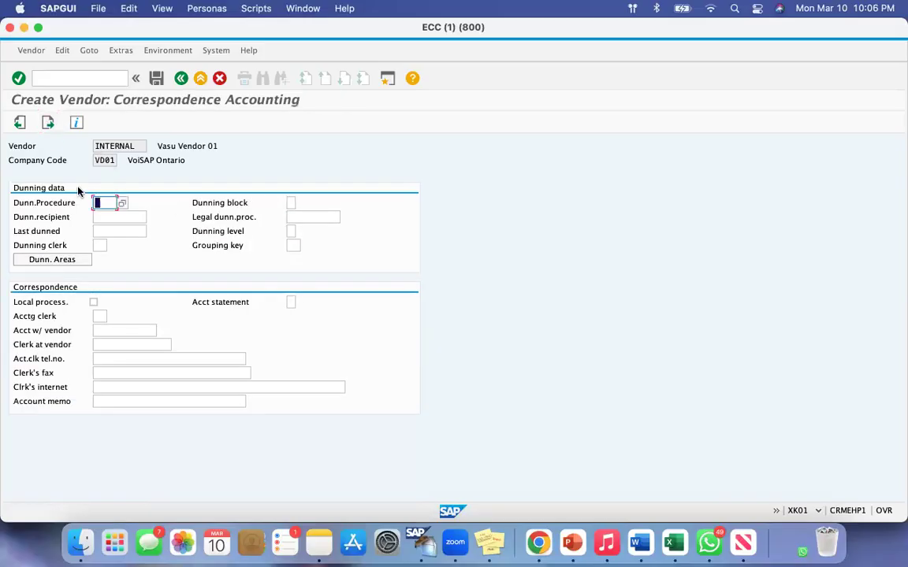
{"action": "left_click", "coordinate": [47, 122]}
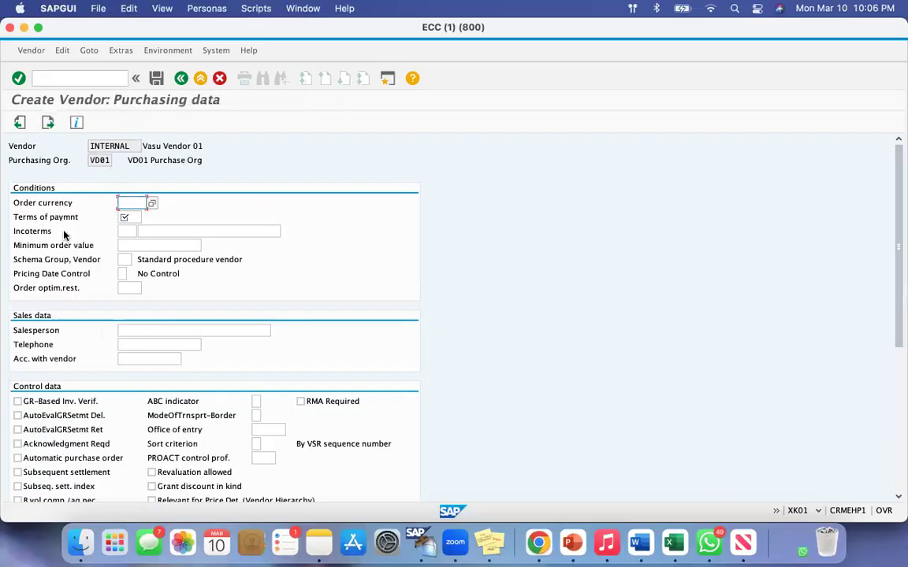
Fill in the order currency and terms of payment, leave the partner functions blank and save the vendor.
{"action": "type", "text": "c"}
{"action": "left_click", "coordinate": [127, 213]}
{"action": "left_click", "coordinate": [127, 214]}
{"action": "type", "text": "0"}
{"action": "left_click", "coordinate": [128, 230]}
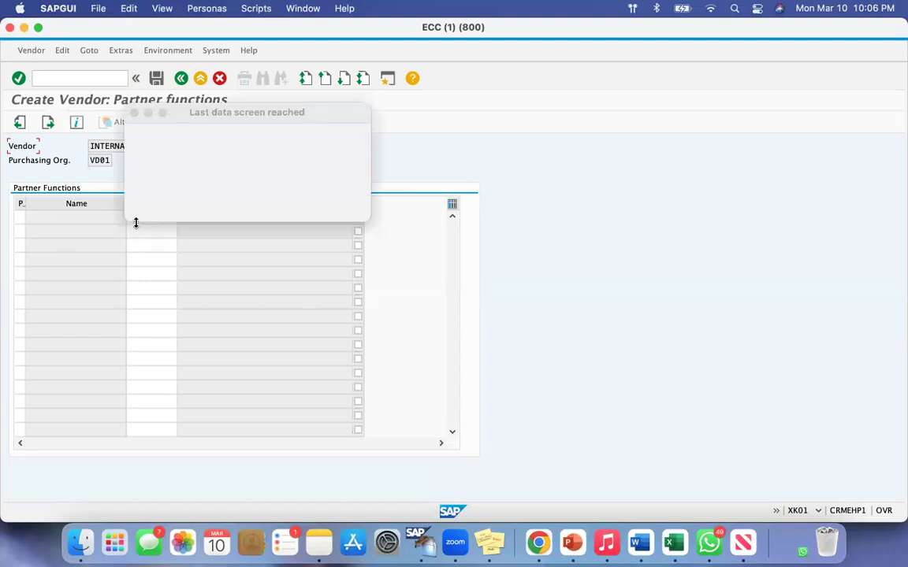
{"action": "left_click", "coordinate": [182, 209]}
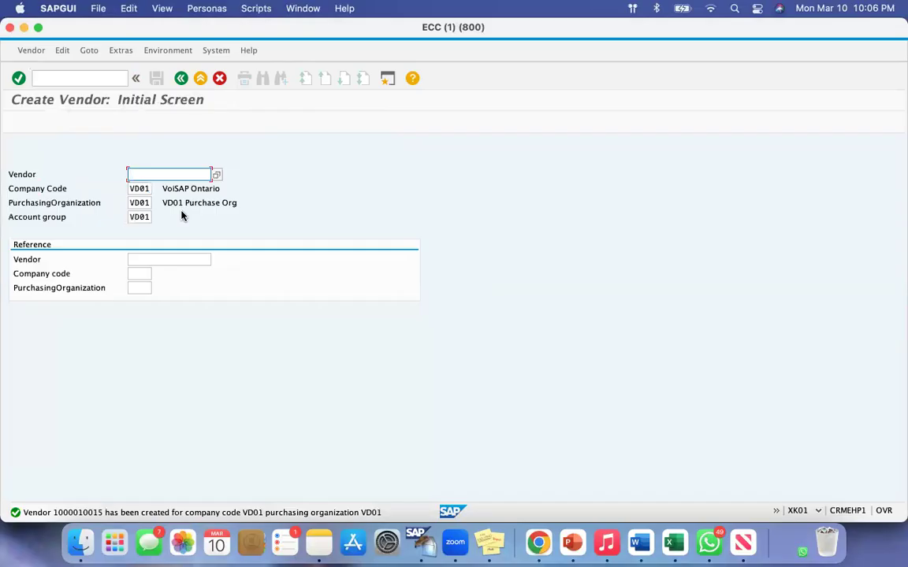
Capture a screenshot of the status bar message about the created vendor.
{"action": "key", "text": "super+shift+4"}
{"action": "left_click_drag", "start_coordinate": [19, 498], "coordinate": [412, 520]}
{"action": "left_click_drag", "start_coordinate": [10, 174], "coordinate": [169, 178]}
Begin a second vendor with the same VD01 organizational data, and enter the title Company and name Vasu Vendor 02.
{"action": "left_click", "coordinate": [168, 177]}
{"action": "key", "text": "Return"}
{"action": "left_click", "coordinate": [144, 205]}
{"action": "left_click", "coordinate": [142, 216]}
{"action": "left_click", "coordinate": [141, 216]}
{"action": "key", "text": "Return"}
{"action": "key", "text": "BackSpace"}
{"action": "type", "text": "2"}
Enter search term VV 02 and country CA for the second vendor.
{"action": "left_click", "coordinate": [127, 273]}
{"action": "key", "text": "Return"}
{"action": "key", "text": "BackSpace"}
{"action": "type", "text": "2"}
{"action": "left_click", "coordinate": [129, 344]}
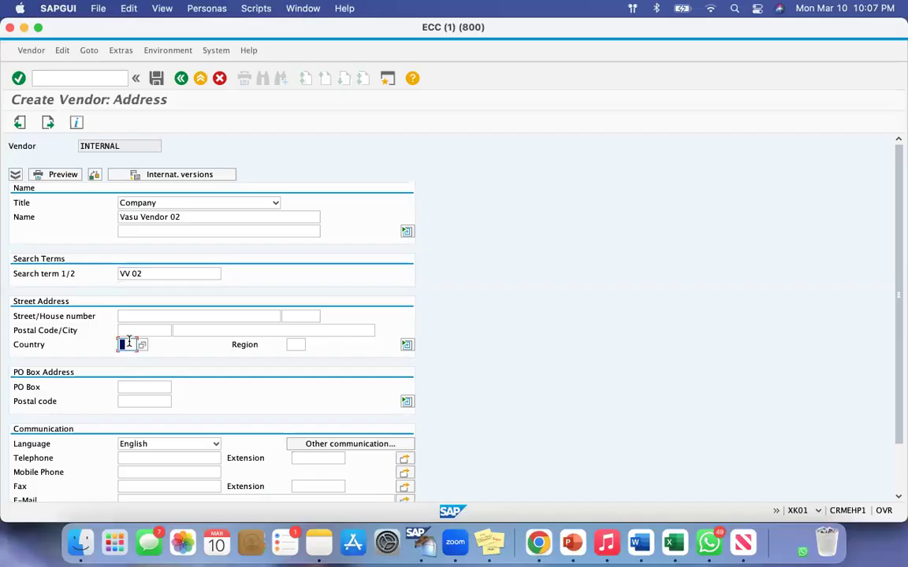
{"action": "type", "text": "ca"}
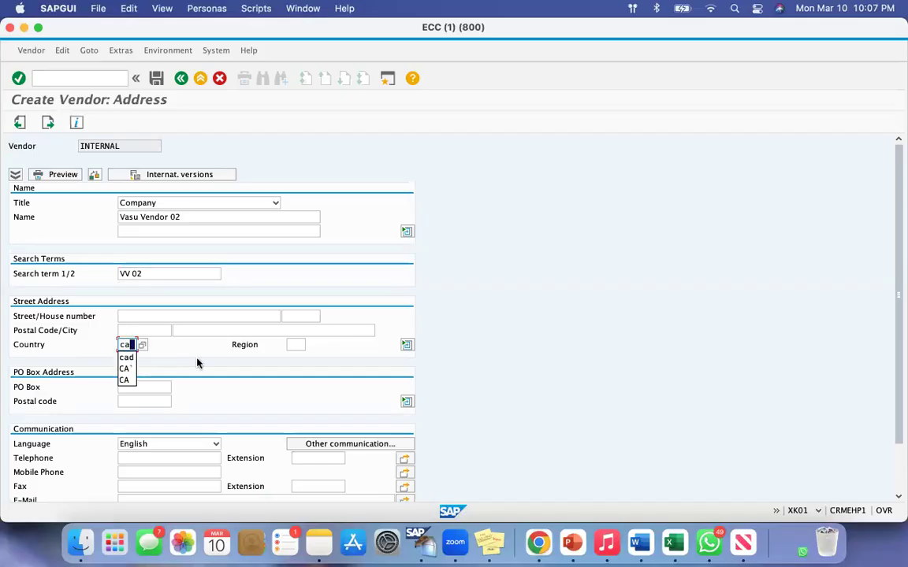
Leave the second vendor's control, bank and contact person data blank, and enter its reconciliation account and cash management group A1.
{"action": "key", "text": "Return"}
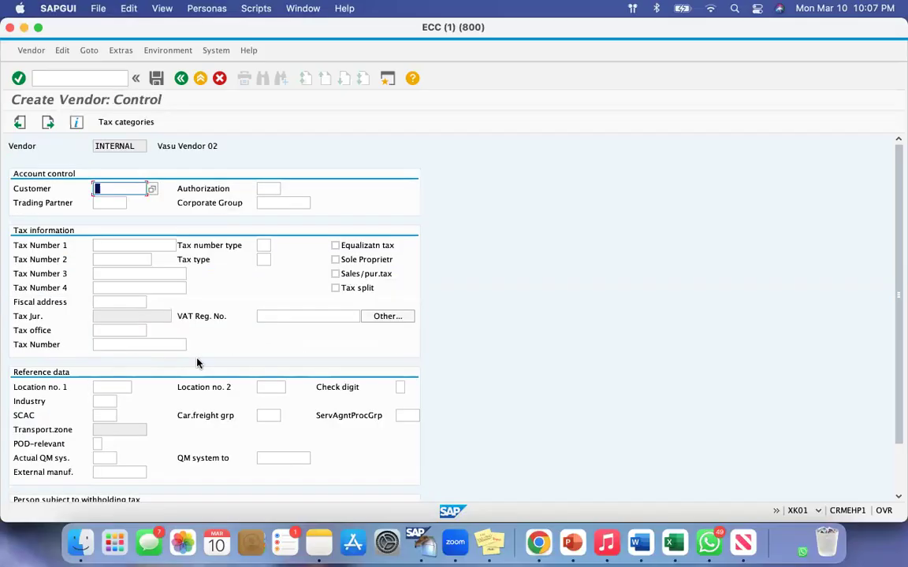
{"action": "key", "text": "Return"}
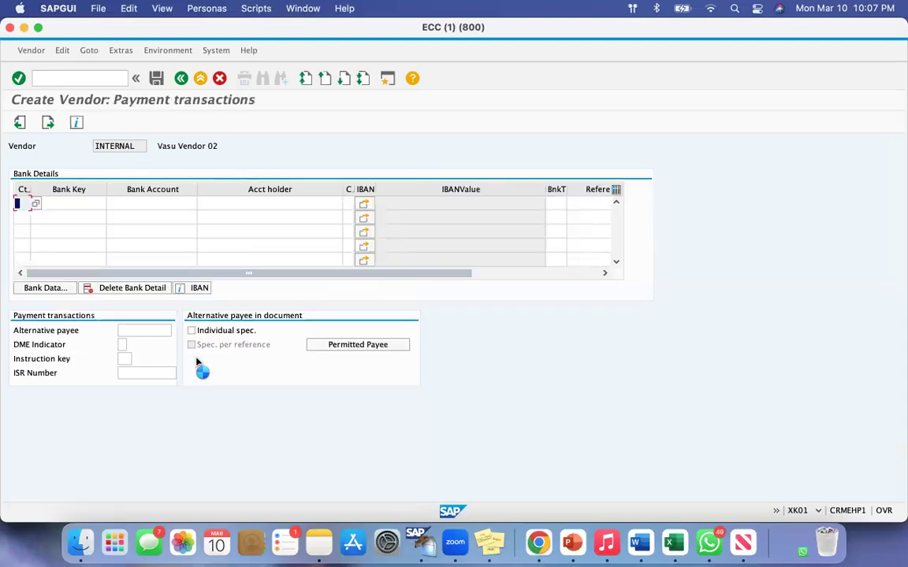
{"action": "key", "text": "Return"}
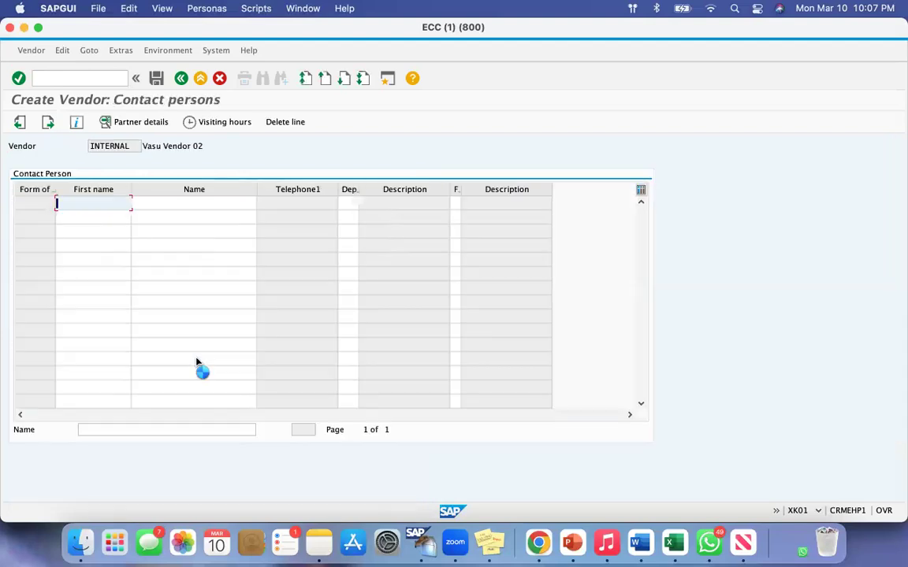
{"action": "key", "text": "Down"}
{"action": "key", "text": "Down"}
{"action": "key", "text": "Tab"}
{"action": "key", "text": "Tab"}
{"action": "key", "text": "Tab"}
{"action": "type", "text": "A1"}
{"action": "key", "text": "Return"}
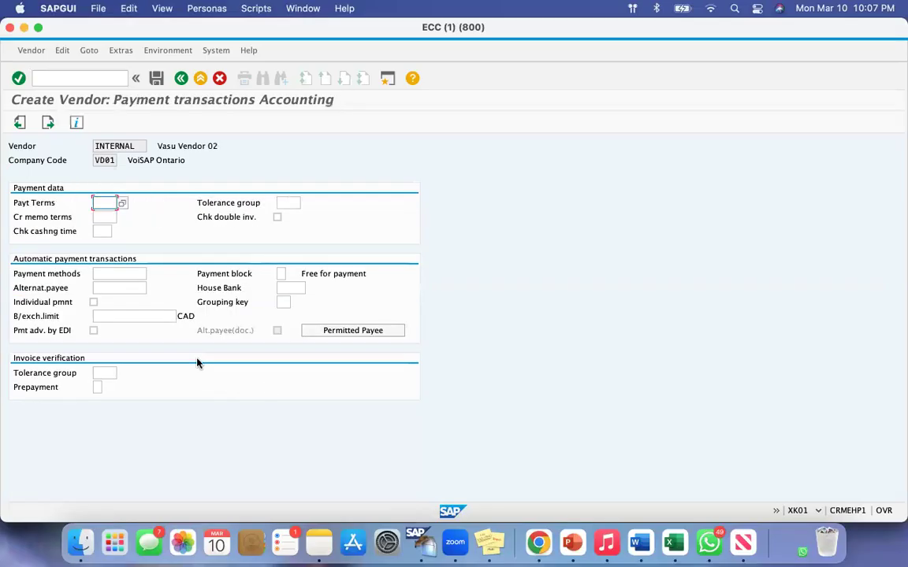
Leave the payment, dunning and correspondence data blank, and set order currency CAD and terms of payment 0001 for Vasu Vendor 02.
{"action": "key", "text": "Return"}
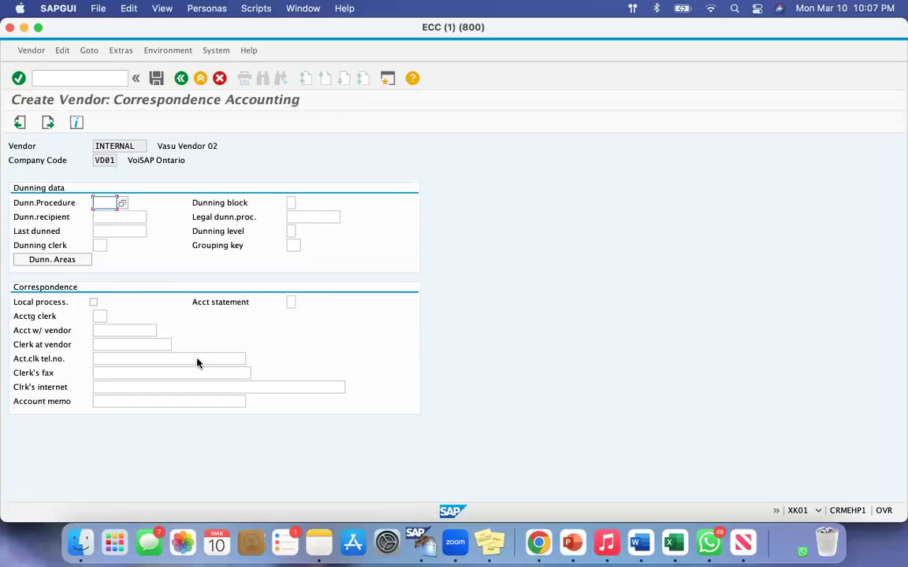
{"action": "key", "text": "Return"}
{"action": "type", "text": "cad"}
{"action": "key", "text": "Tab"}
{"action": "type", "text": "0001"}
{"action": "key", "text": "Tab"}
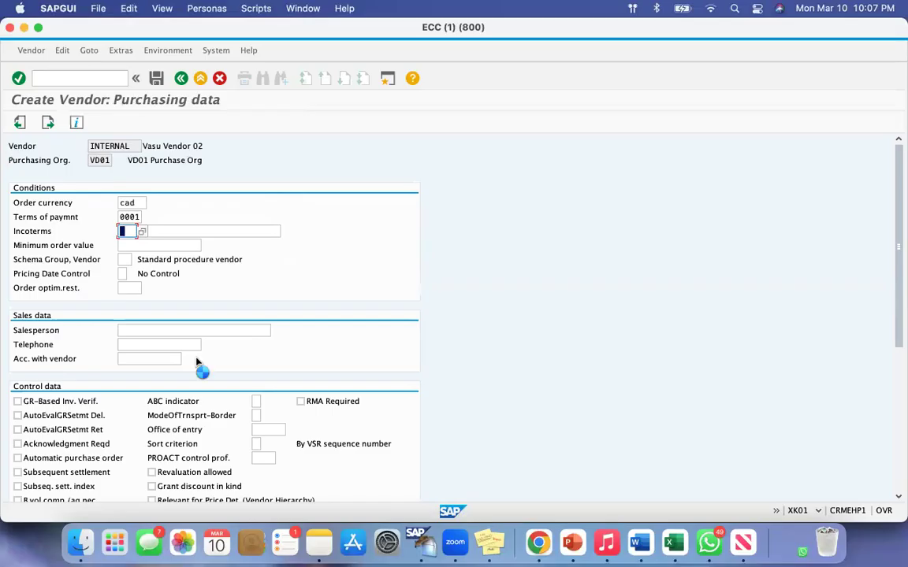
Leave the partner functions of Vasu Vendor 02 blank and save the vendor.
{"action": "key", "text": "Return"}
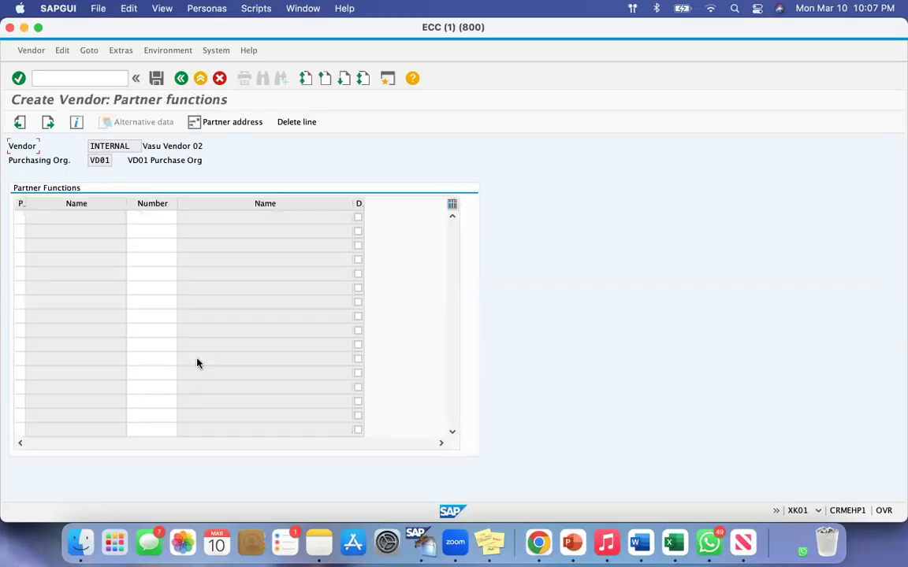
{"action": "key", "text": "Return"}
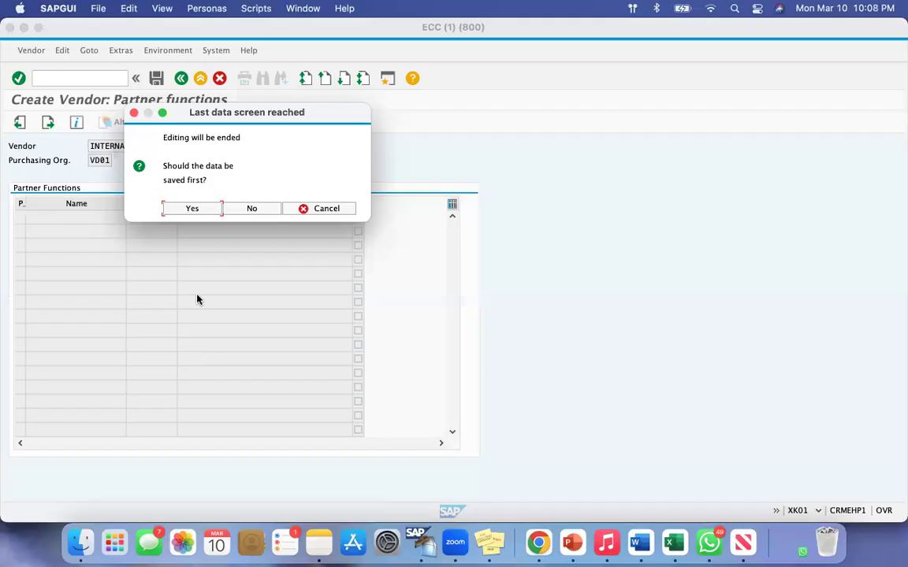
{"action": "left_click", "coordinate": [192, 209]}
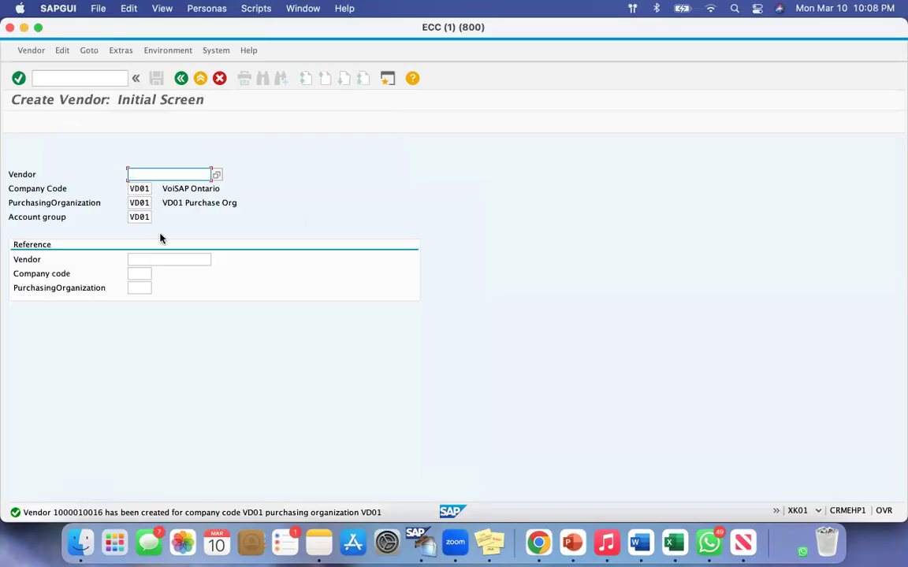
Begin a third vendor with the same VD01 organizational data, entering title Company, name Vasu Vendor 03 and country CA.
{"action": "key", "text": "Return"}
{"action": "left_click", "coordinate": [142, 203]}
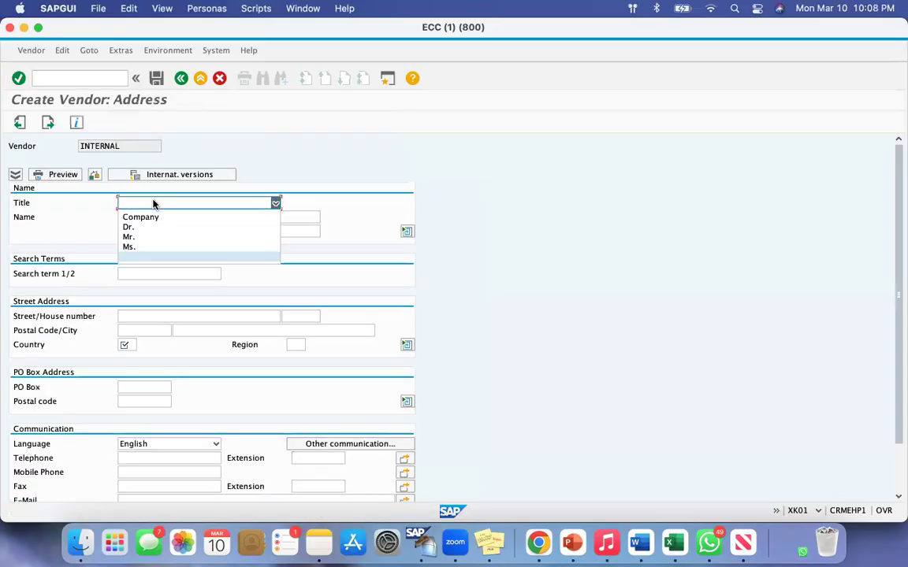
{"action": "left_click", "coordinate": [143, 217]}
{"action": "left_click", "coordinate": [142, 216]}
{"action": "type", "text": "Vasu Vendor 0"}
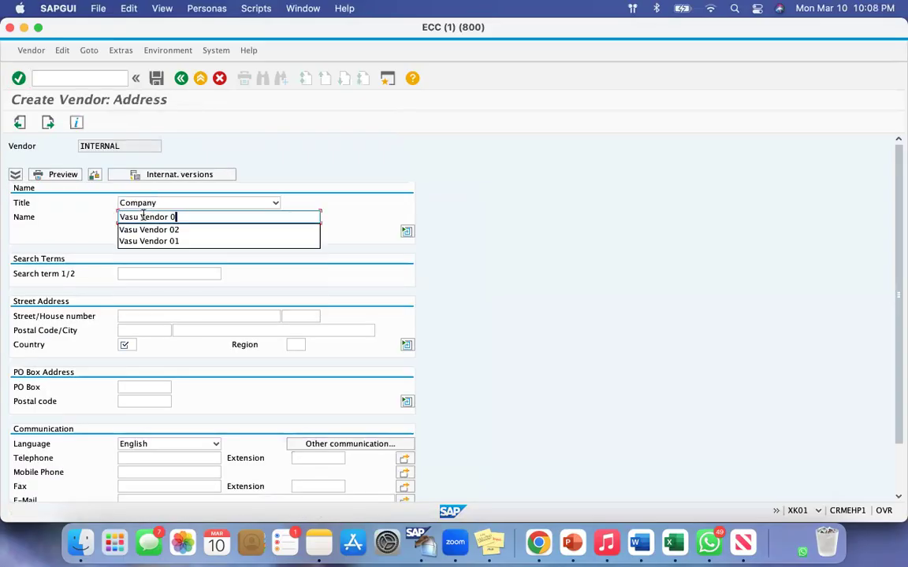
{"action": "type", "text": "3"}
{"action": "left_click", "coordinate": [123, 344]}
{"action": "type", "text": "ca"}
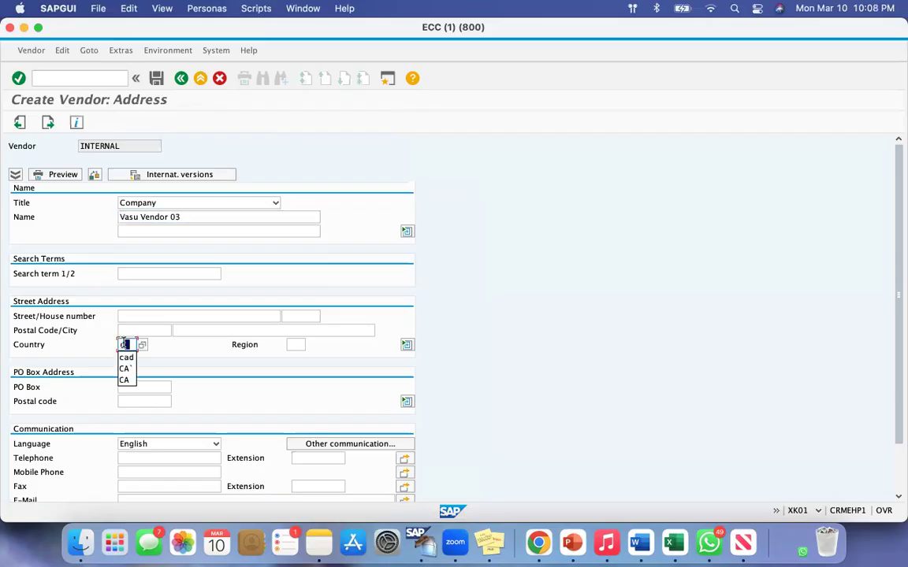
{"action": "key", "text": "Return"}
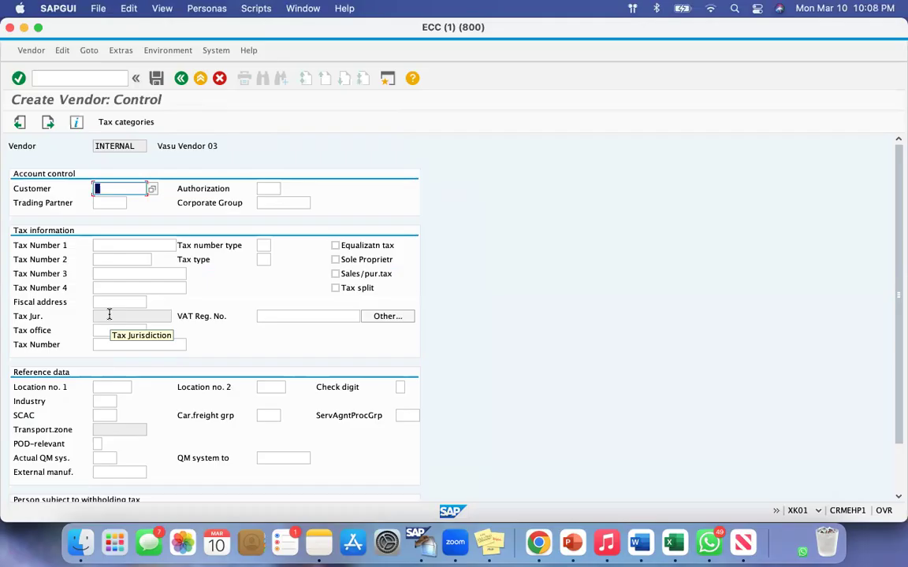
Leave the third vendor's control, bank and contact data blank, and set reconciliation account 160000 and cash management group A1.
{"action": "key", "text": "Return"}
{"action": "key", "text": "Return"}
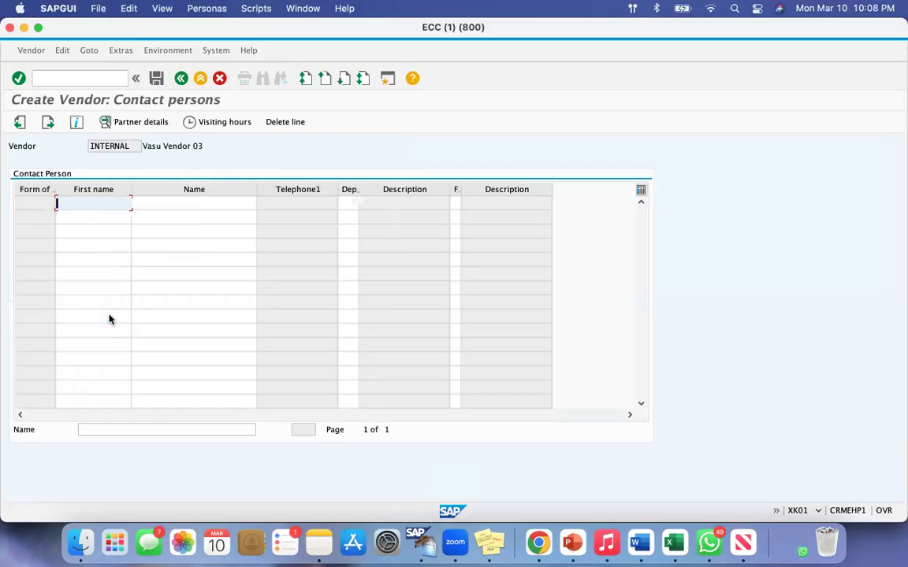
{"action": "key", "text": "Return"}
{"action": "key", "text": "Down"}
{"action": "key", "text": "Down"}
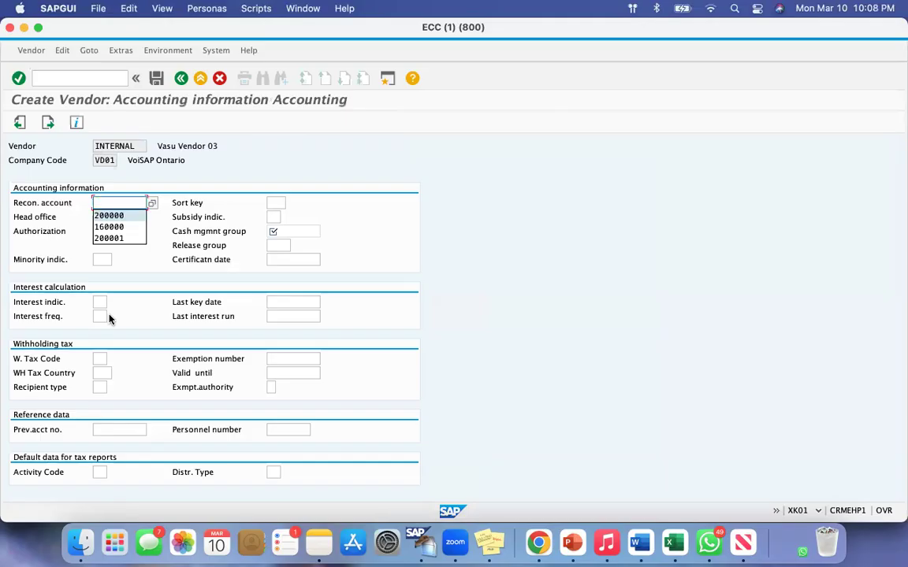
{"action": "key", "text": "Tab"}
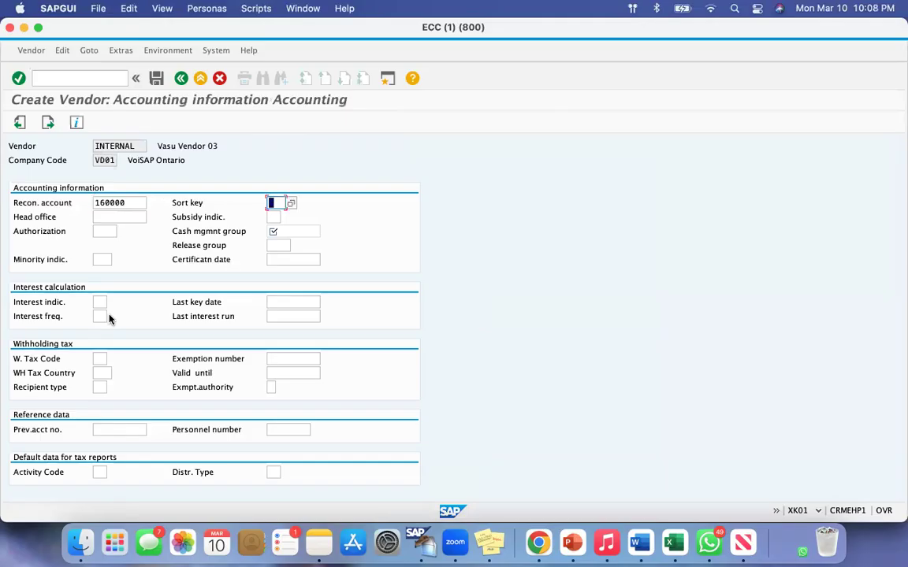
{"action": "left_click", "coordinate": [298, 232]}
{"action": "type", "text": "A1"}
{"action": "key", "text": "Return"}
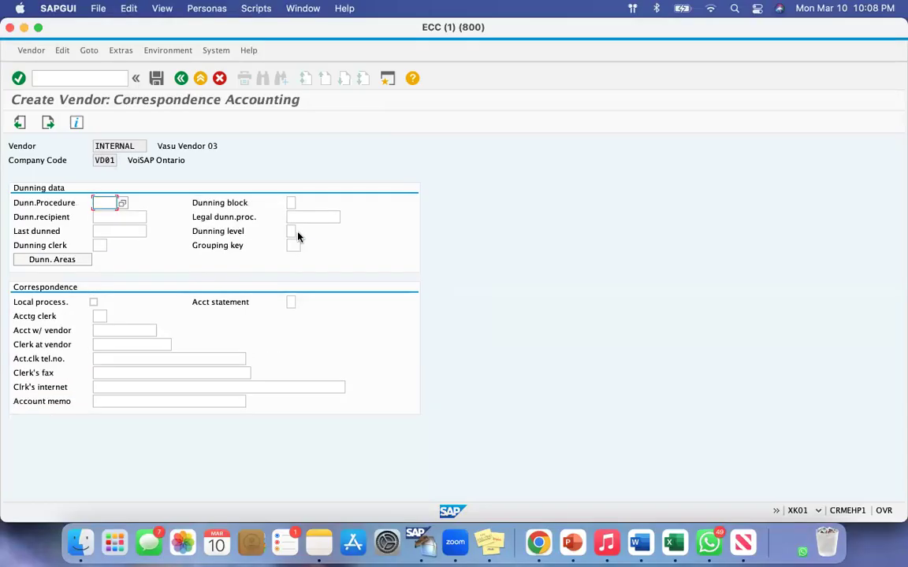
Set the order currency to CAD and the terms of payment to 0001 in the third vendor's purchasing data.
{"action": "type", "text": "cad"}
{"action": "key", "text": "Tab"}
{"action": "type", "text": "0001"}
{"action": "key", "text": "Tab"}
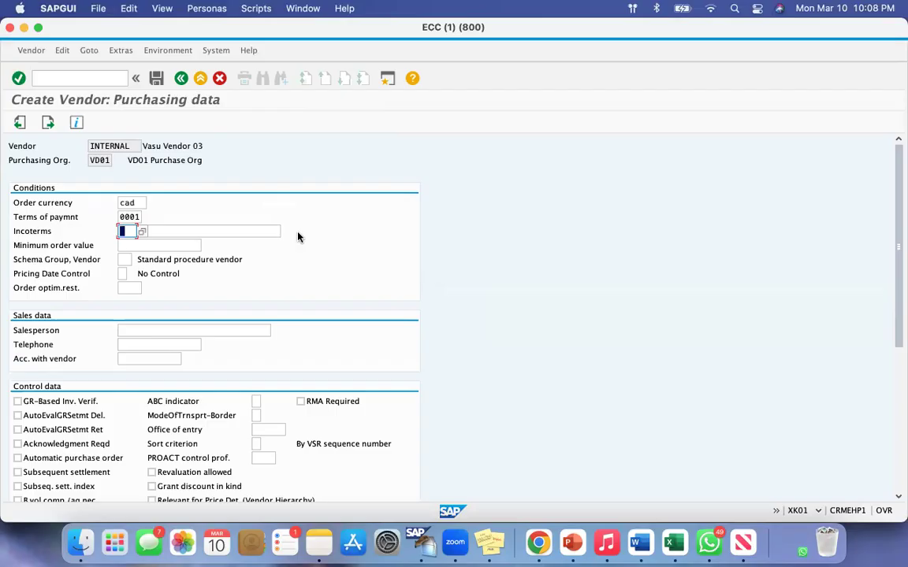
Leave the partner functions of Vasu Vendor 03 blank and save the vendor.
{"action": "key", "text": "Return"}
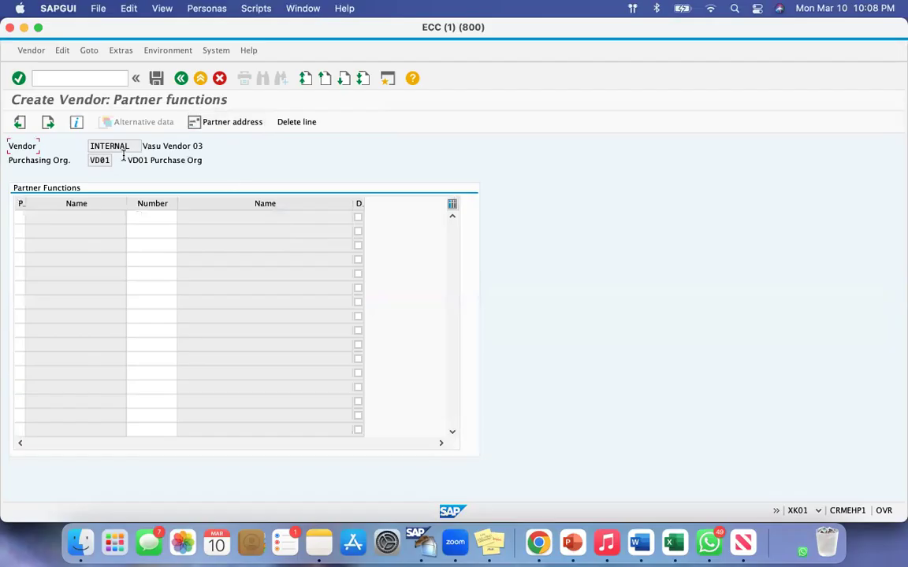
{"action": "key", "text": "Return"}
{"action": "left_click", "coordinate": [189, 207]}
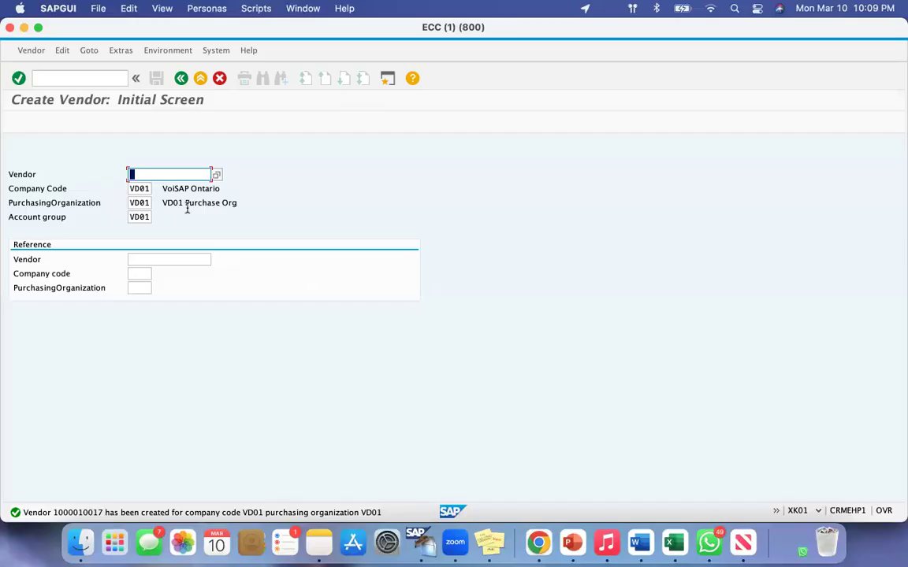
Open the Change Vendor transaction XK02 and search for the vendors of company code VD01.
{"action": "left_click", "coordinate": [75, 77]}
{"action": "type", "text": "/"}
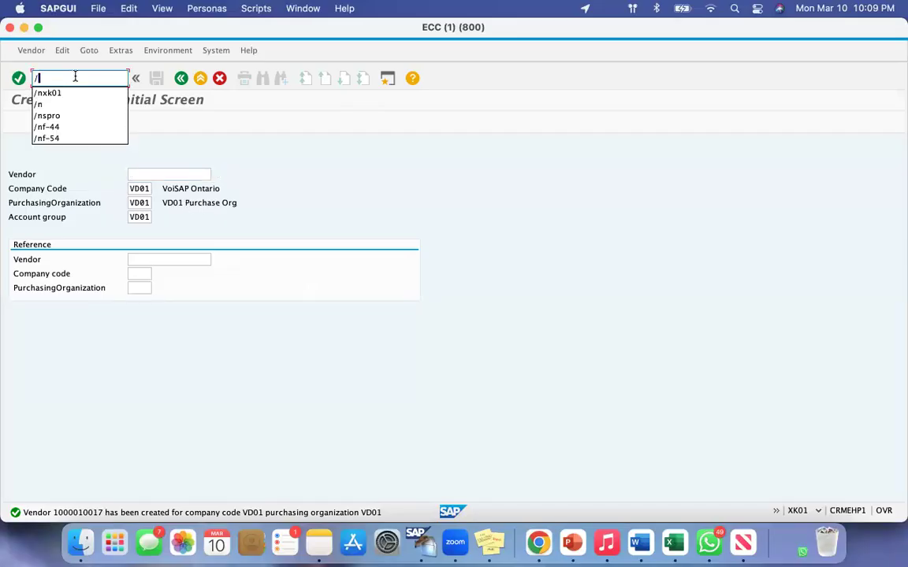
{"action": "type", "text": "nxk02"}
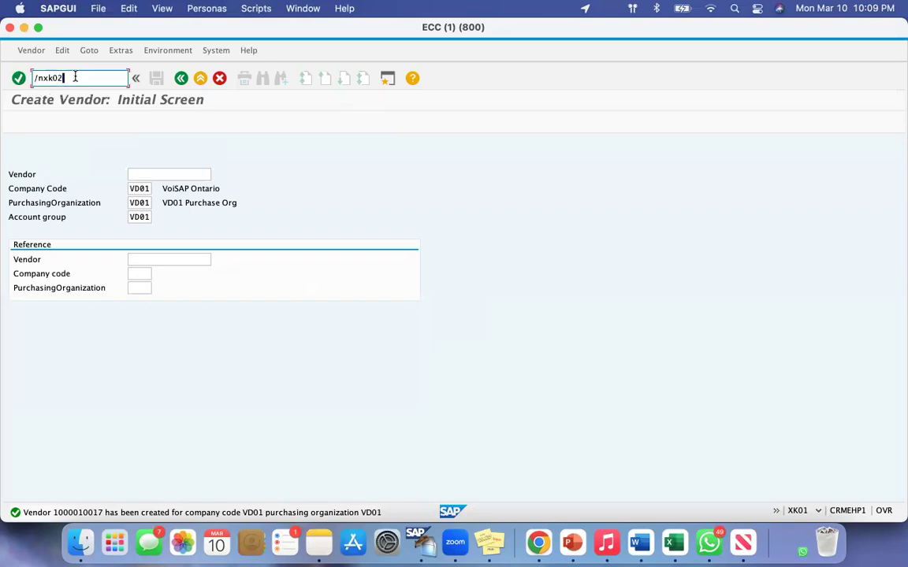
{"action": "key", "text": "Return"}
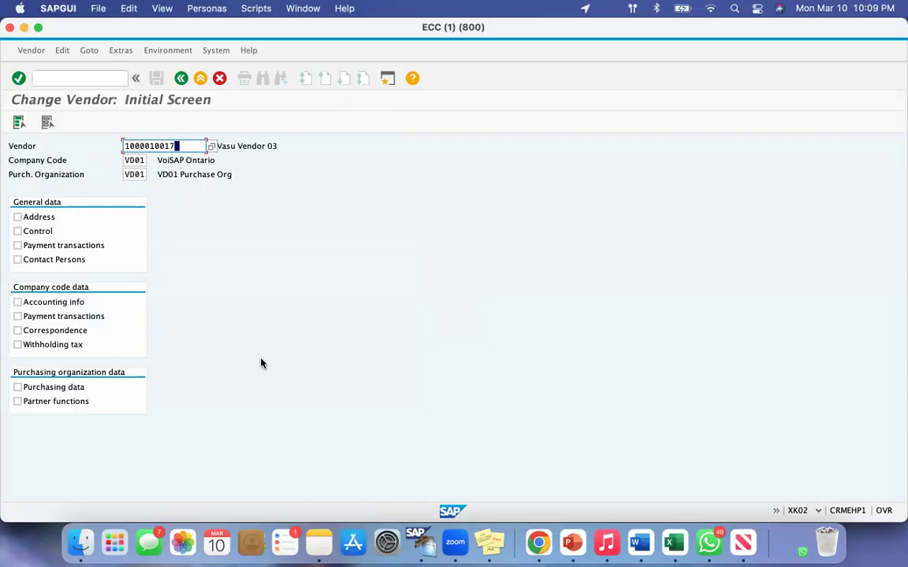
{"action": "left_click_drag", "start_coordinate": [9, 146], "coordinate": [47, 146]}
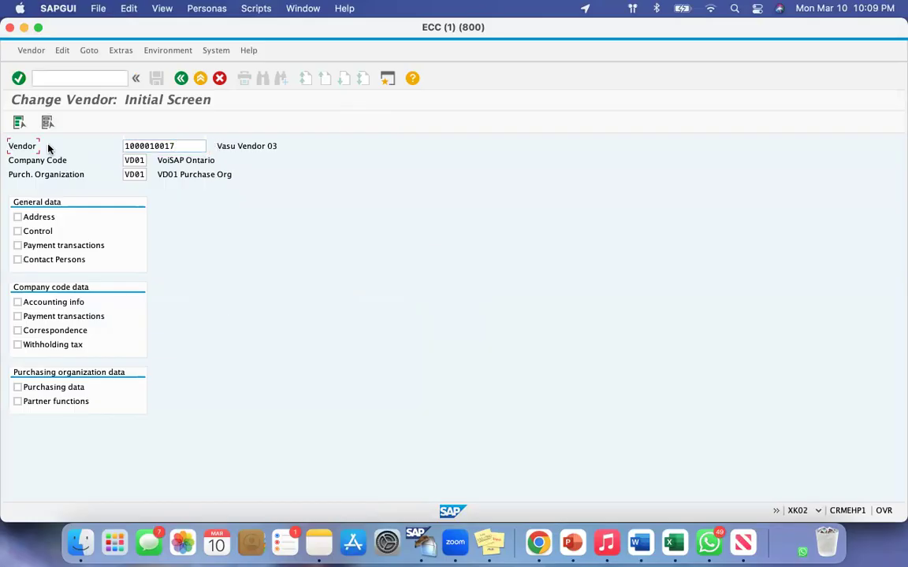
{"action": "left_click", "coordinate": [178, 146]}
{"action": "left_click", "coordinate": [215, 147]}
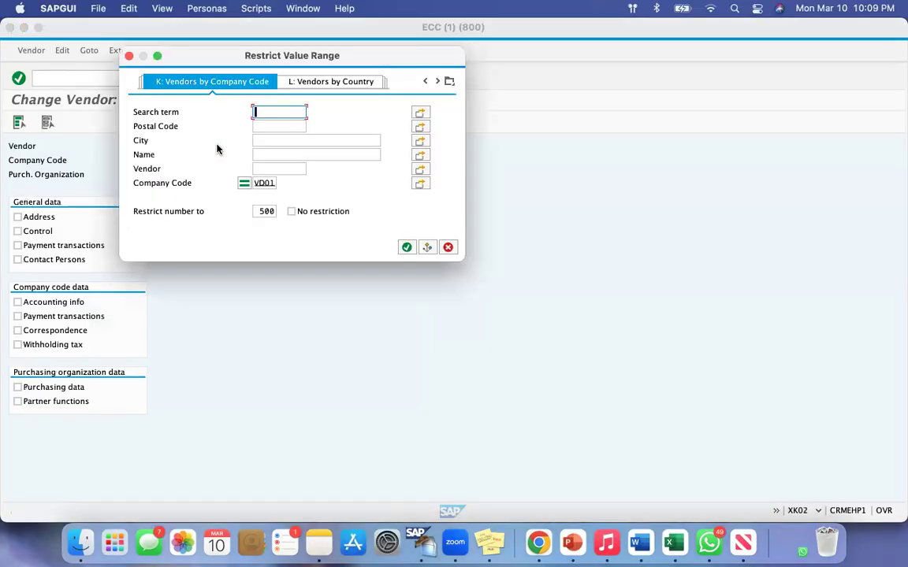
{"action": "double_click", "coordinate": [270, 182]}
{"action": "left_click", "coordinate": [406, 248]}
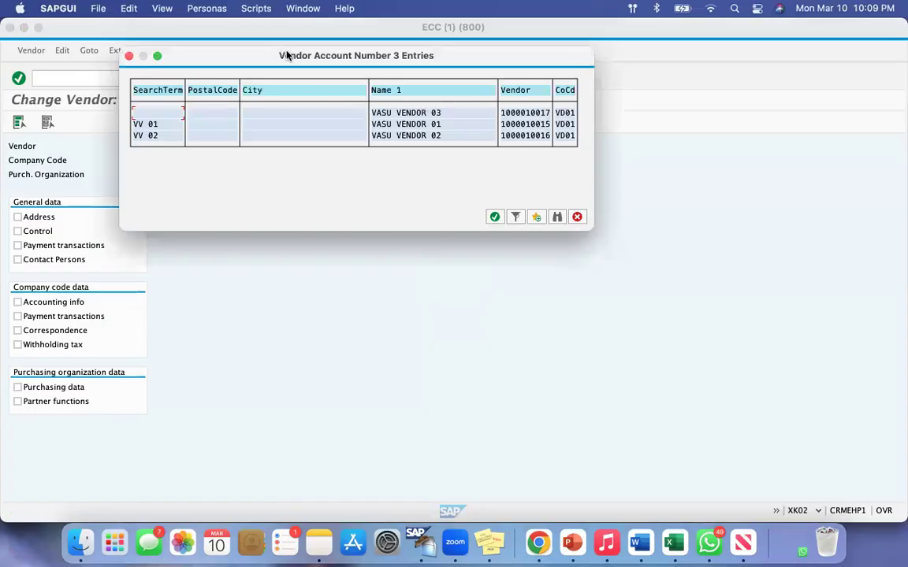
Examine the vendor names and account numbers found for VD01 and pick Vasu Vendor 03.
{"action": "left_click_drag", "start_coordinate": [290, 57], "coordinate": [342, 137]}
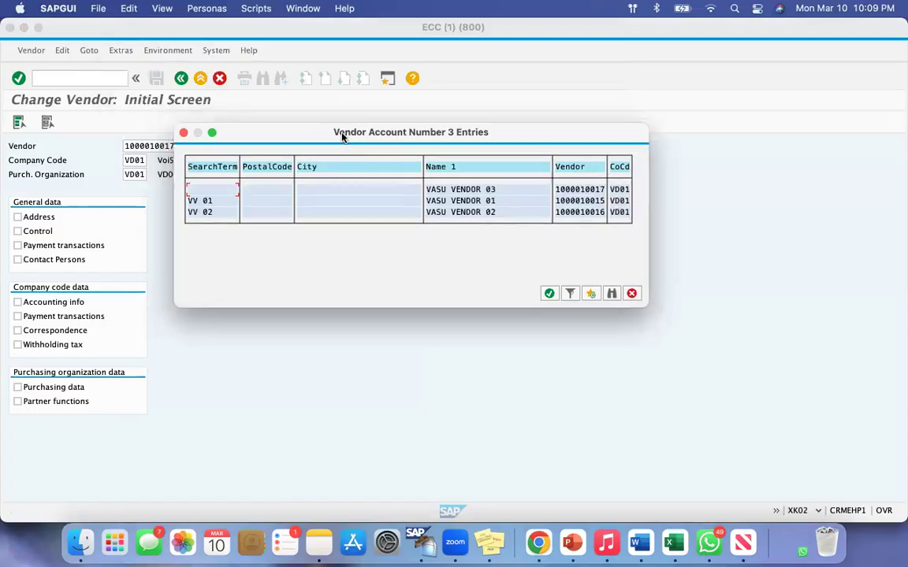
{"action": "key", "text": "super+shift+4"}
{"action": "left_click_drag", "start_coordinate": [520, 276], "coordinate": [571, 422]}
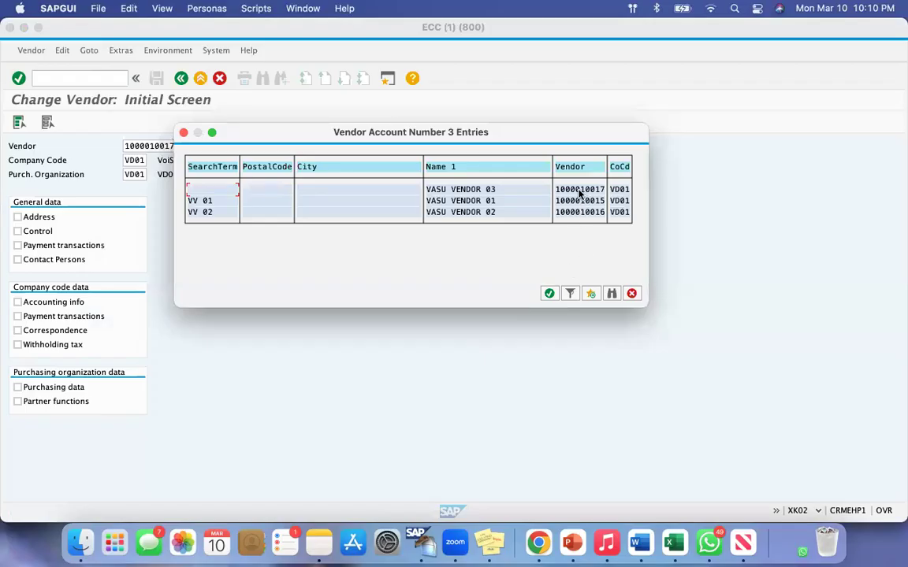
{"action": "left_click_drag", "start_coordinate": [501, 189], "coordinate": [454, 189]}
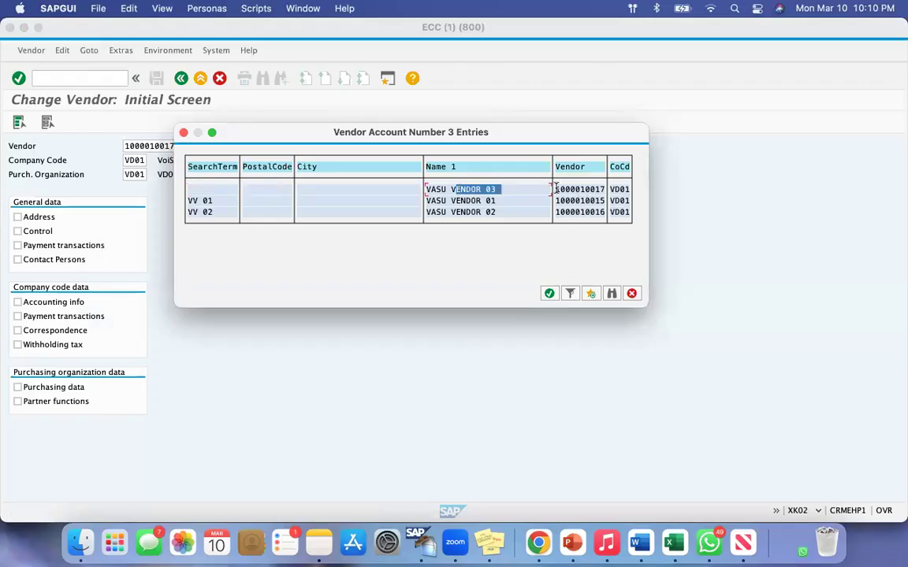
{"action": "left_click_drag", "start_coordinate": [554, 189], "coordinate": [606, 189]}
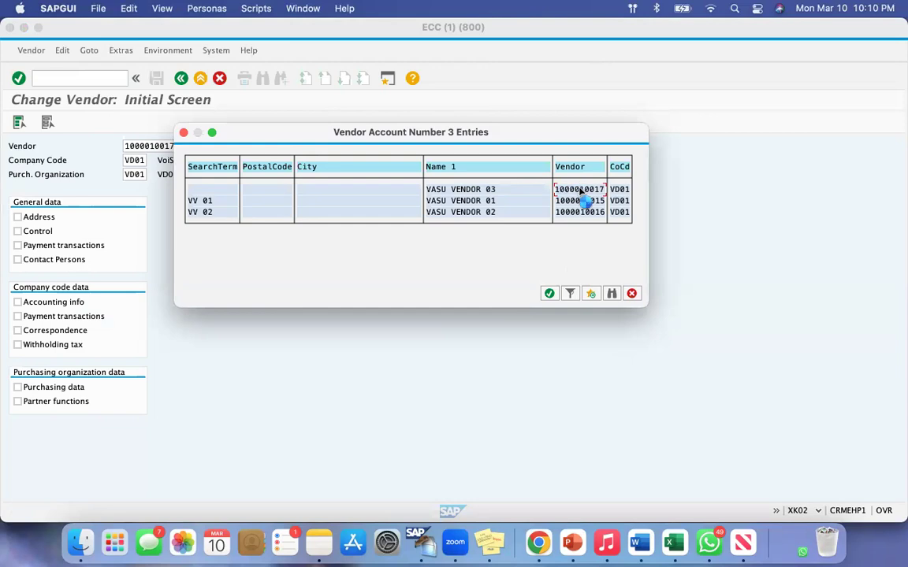
{"action": "double_click", "coordinate": [582, 191]}
Open the address data of Vasu Vendor 03 for company code and purchasing organization VD01, enter the street address and save.
{"action": "left_click", "coordinate": [133, 160]}
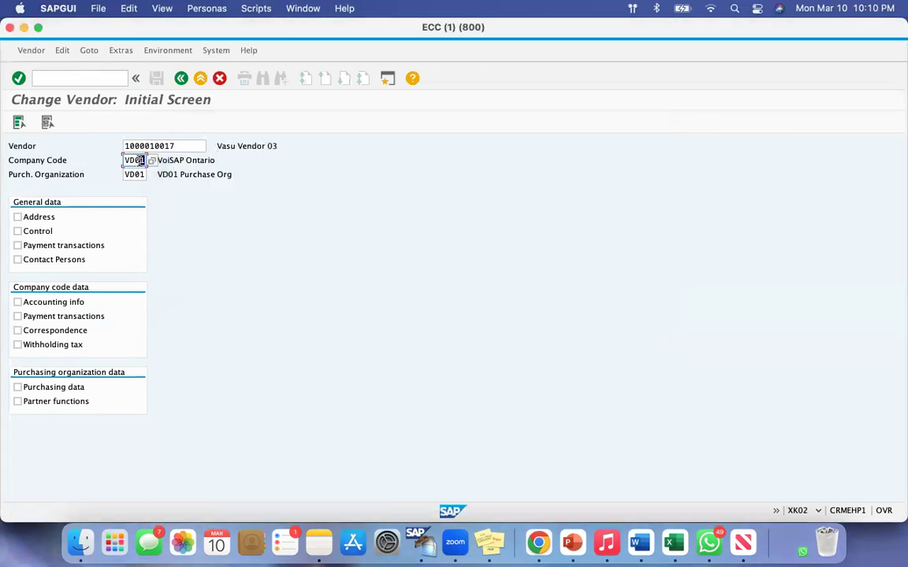
{"action": "left_click", "coordinate": [135, 174]}
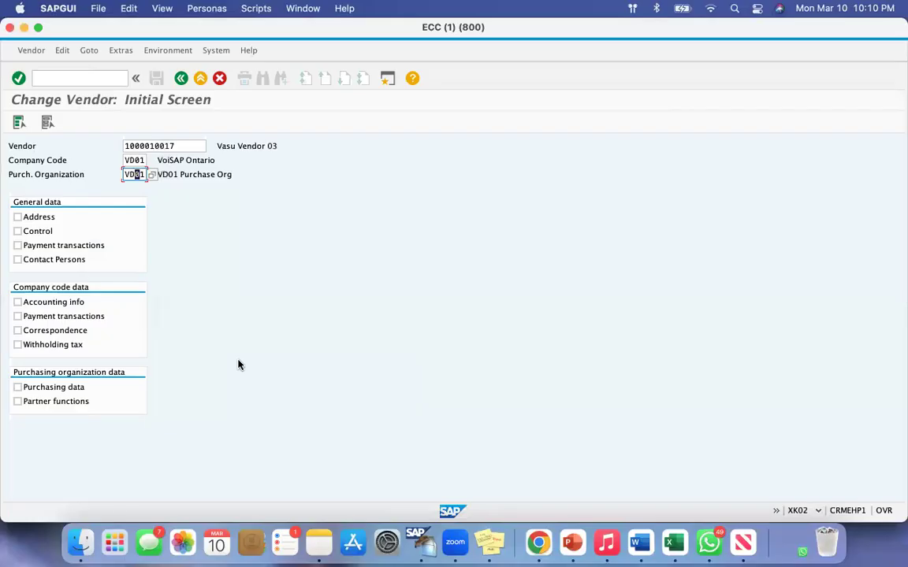
{"action": "left_click", "coordinate": [18, 217]}
{"action": "key", "text": "Return"}
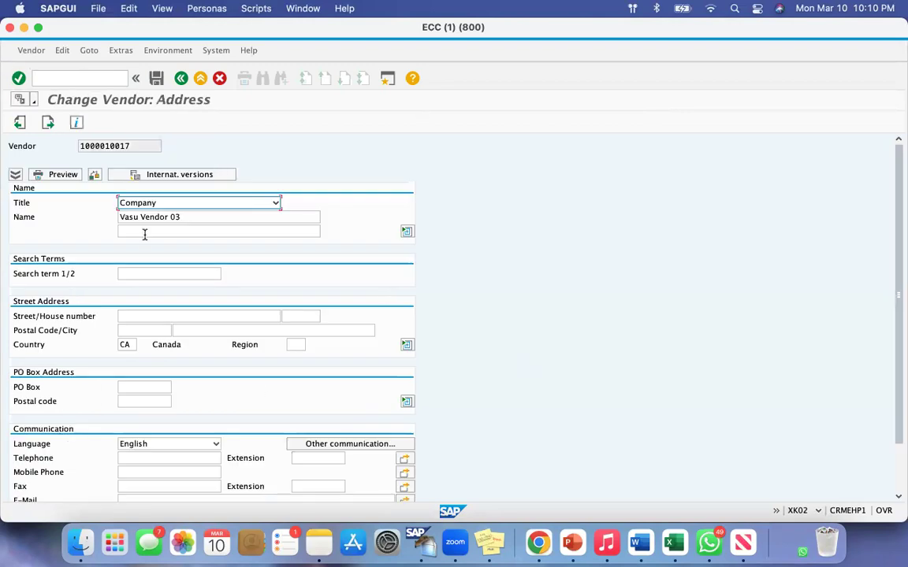
{"action": "left_click_drag", "start_coordinate": [16, 316], "coordinate": [97, 316]}
{"action": "left_click", "coordinate": [131, 316]}
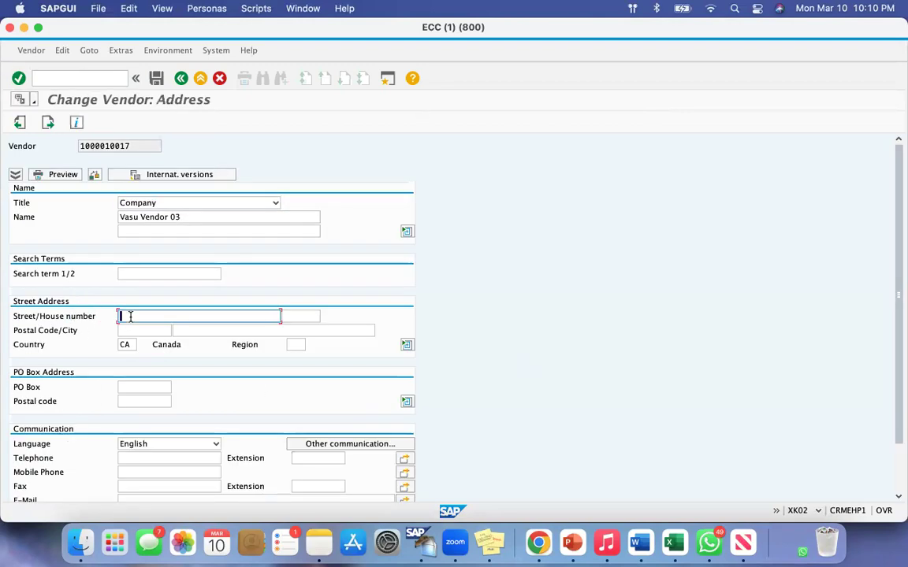
{"action": "type", "text": "123 New Street"}
{"action": "key", "text": "Return"}
{"action": "left_click", "coordinate": [192, 209]}
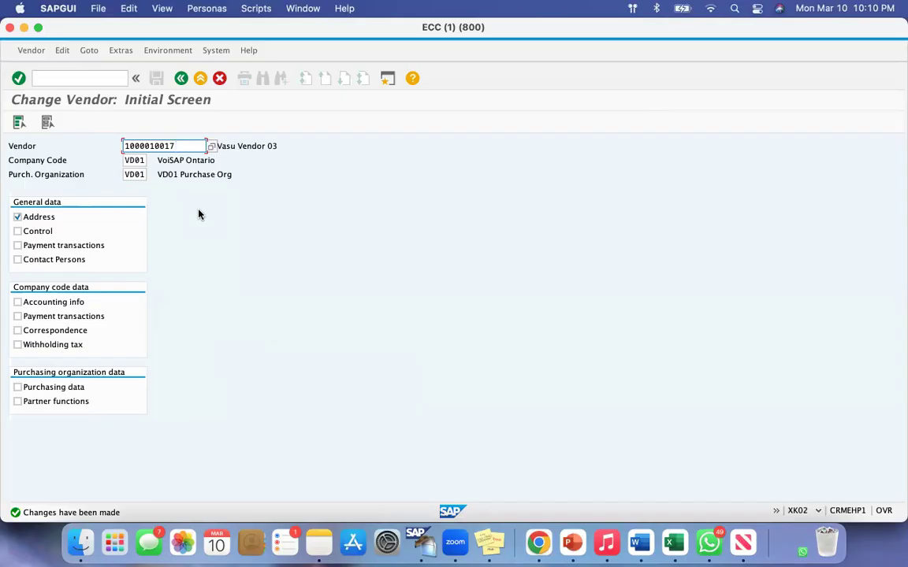
{"action": "left_click", "coordinate": [45, 220]}
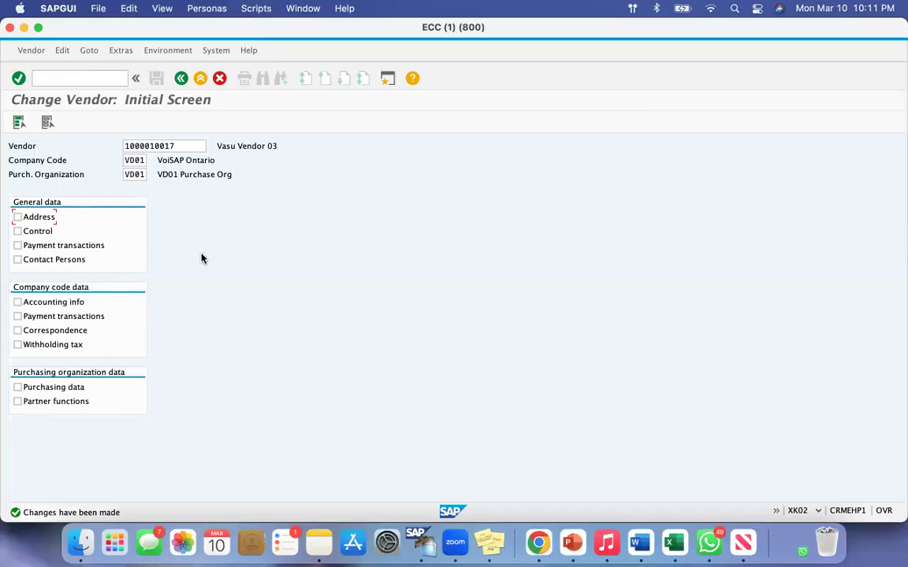
Open the Display Vendor transaction XK03 and examine the street address of Vasu Vendor 03.
{"action": "left_click", "coordinate": [53, 81]}
{"action": "type", "text": "/n"}
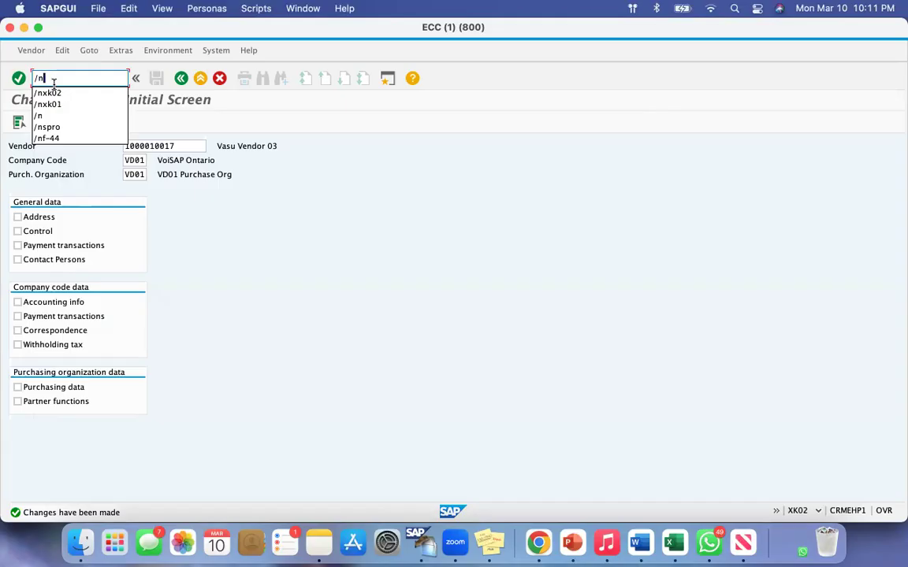
{"action": "type", "text": "xk03"}
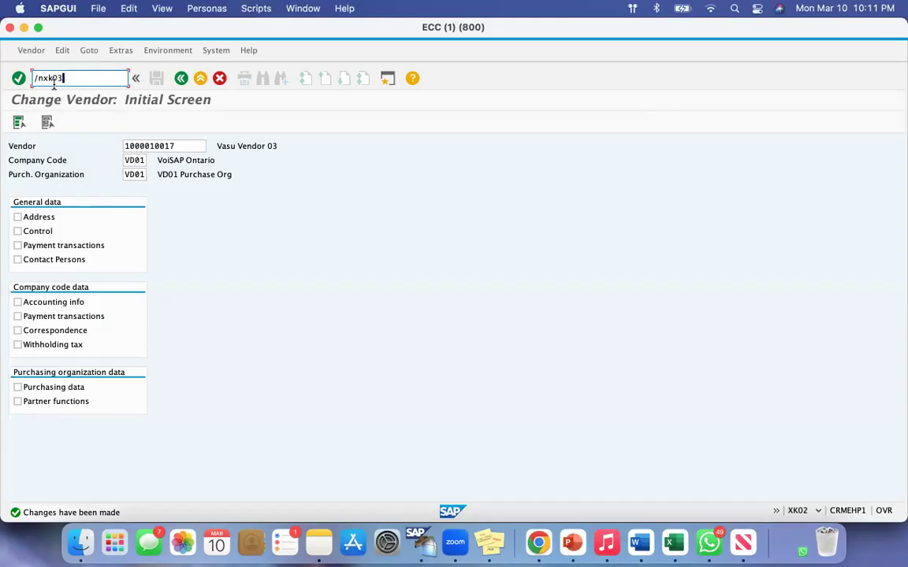
{"action": "key", "text": "Return"}
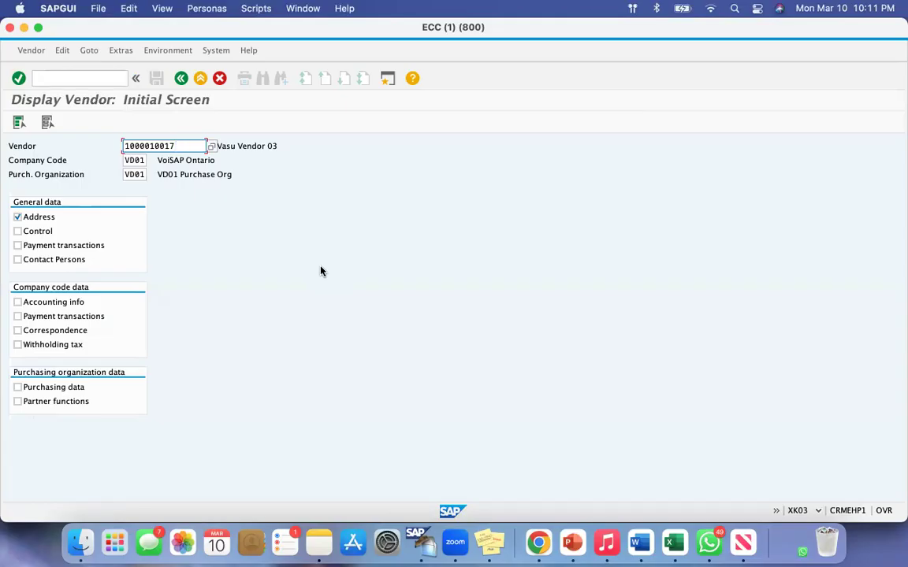
{"action": "left_click_drag", "start_coordinate": [5, 80], "coordinate": [146, 123]}
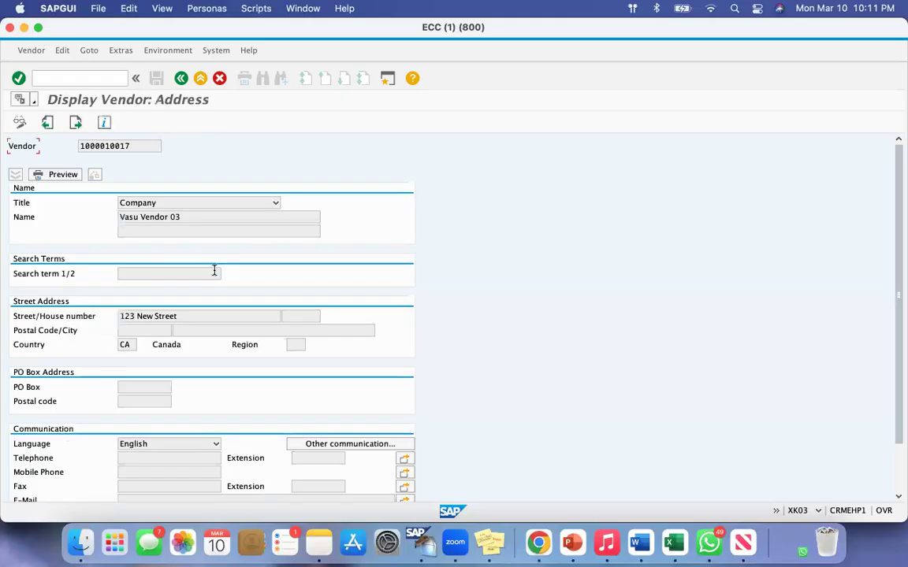
{"action": "left_click_drag", "start_coordinate": [182, 315], "coordinate": [136, 316]}
{"action": "left_click_drag", "start_coordinate": [81, 315], "coordinate": [81, 316]}
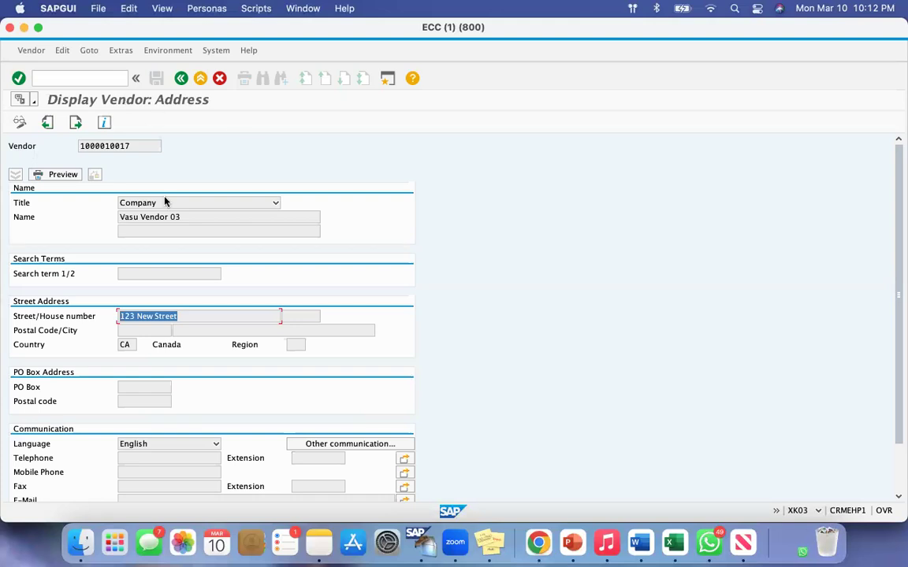
Switch the address of Vasu Vendor 03 from display to change mode and return to the initial screen.
{"action": "left_click", "coordinate": [20, 124]}
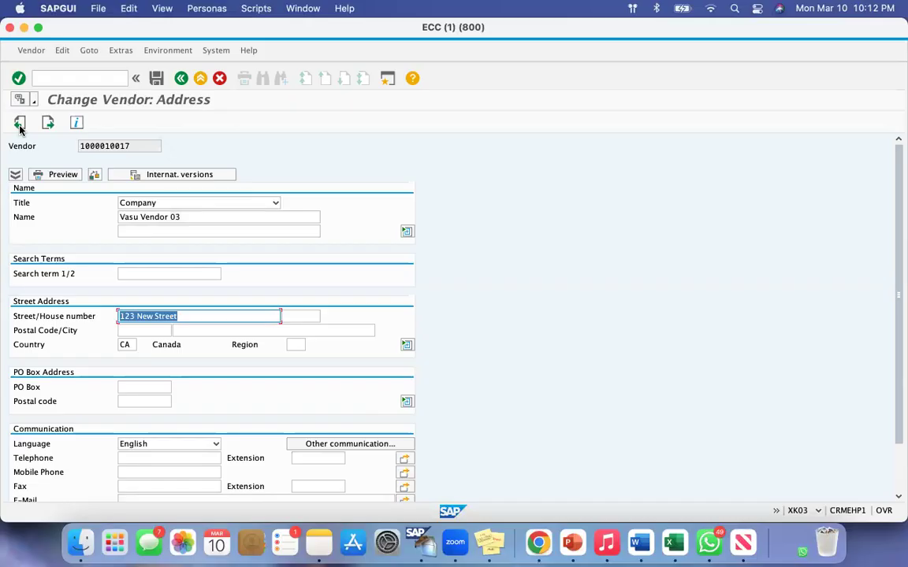
{"action": "key", "text": "super+shift+4"}
{"action": "left_click_drag", "start_coordinate": [45, 83], "coordinate": [200, 126]}
{"action": "left_click", "coordinate": [181, 78]}
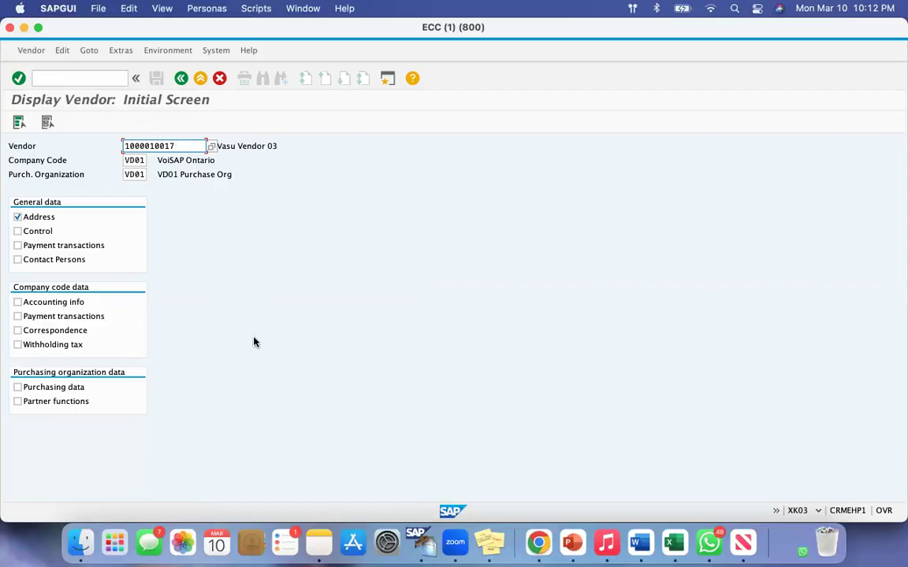
Display the address data of Vasu Vendor 03 again and check its street entry.
{"action": "key", "text": "Return"}
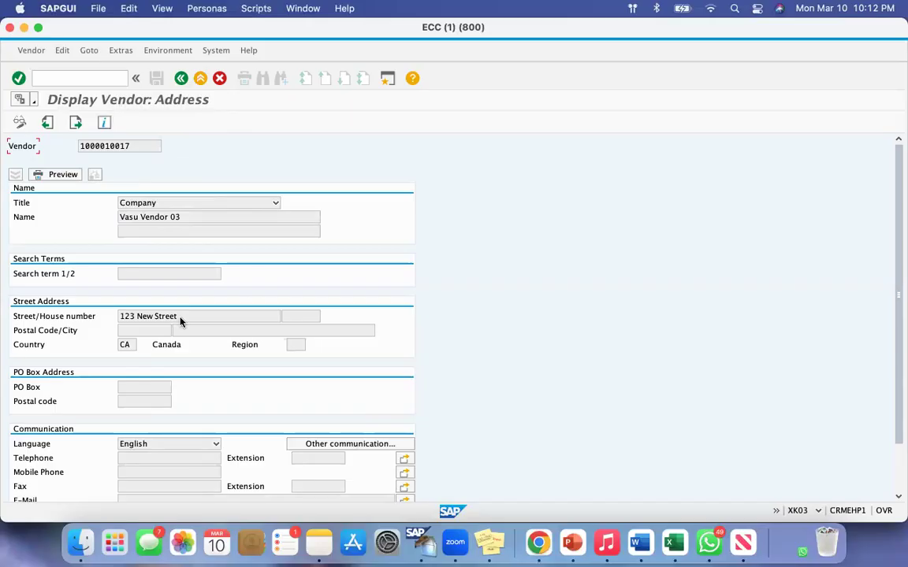
{"action": "left_click_drag", "start_coordinate": [192, 316], "coordinate": [108, 319]}
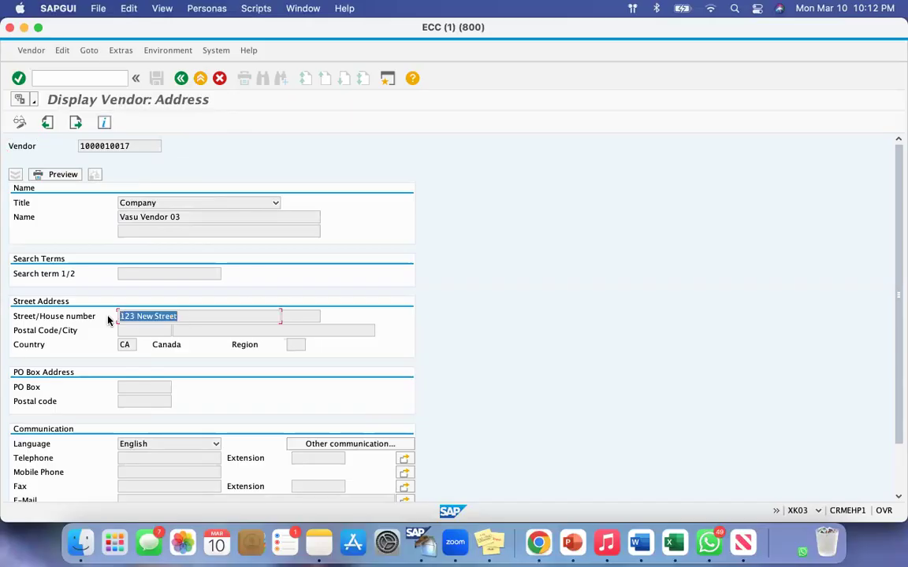
{"action": "left_click", "coordinate": [193, 315]}
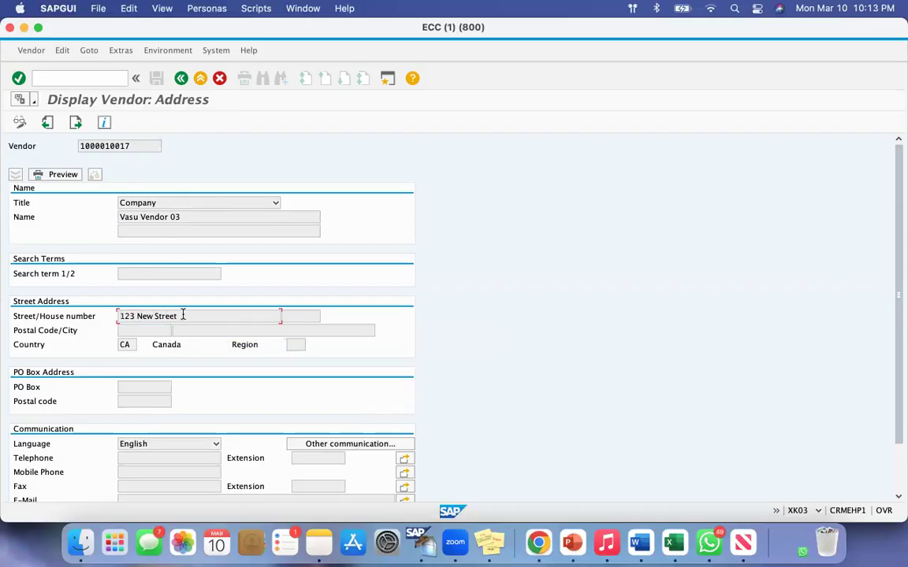
{"action": "left_click_drag", "start_coordinate": [182, 313], "coordinate": [130, 315]}
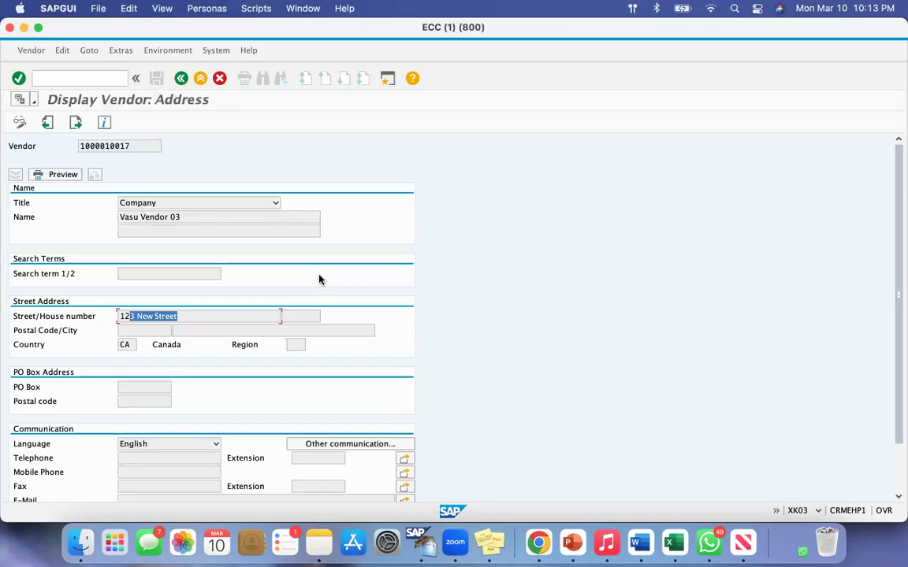
Switch the displayed vendor address to change mode and leave the transaction without saving.
{"action": "left_click", "coordinate": [19, 125]}
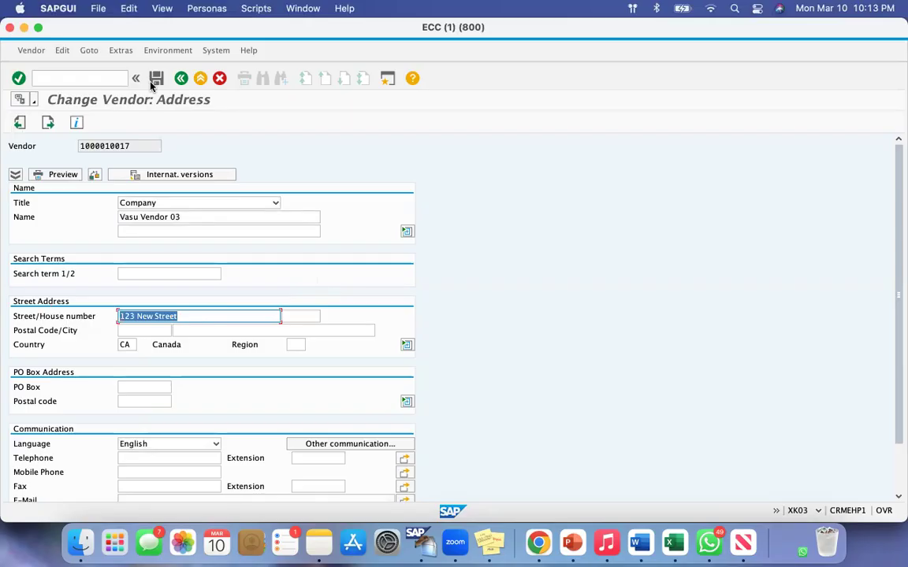
{"action": "left_click", "coordinate": [75, 77]}
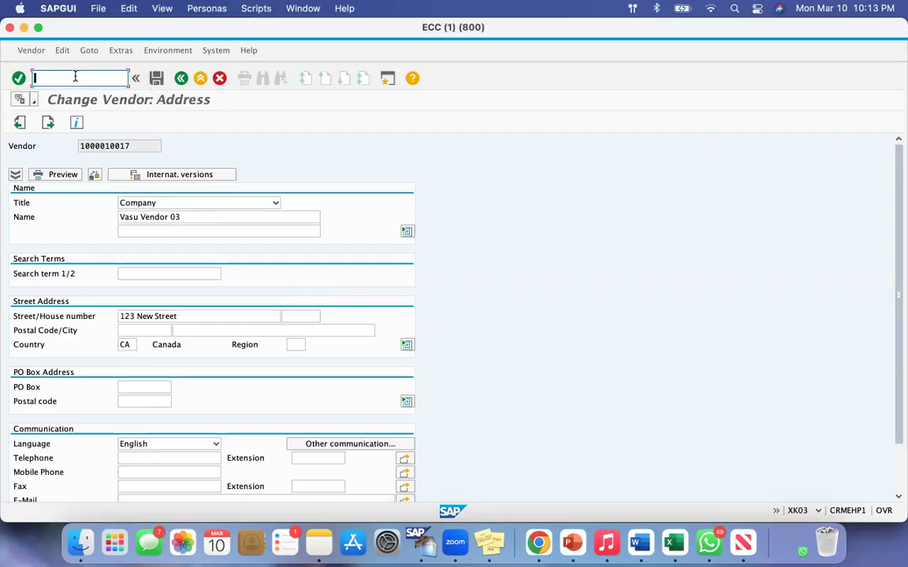
{"action": "type", "text": "/n"}
{"action": "key", "text": "Return"}
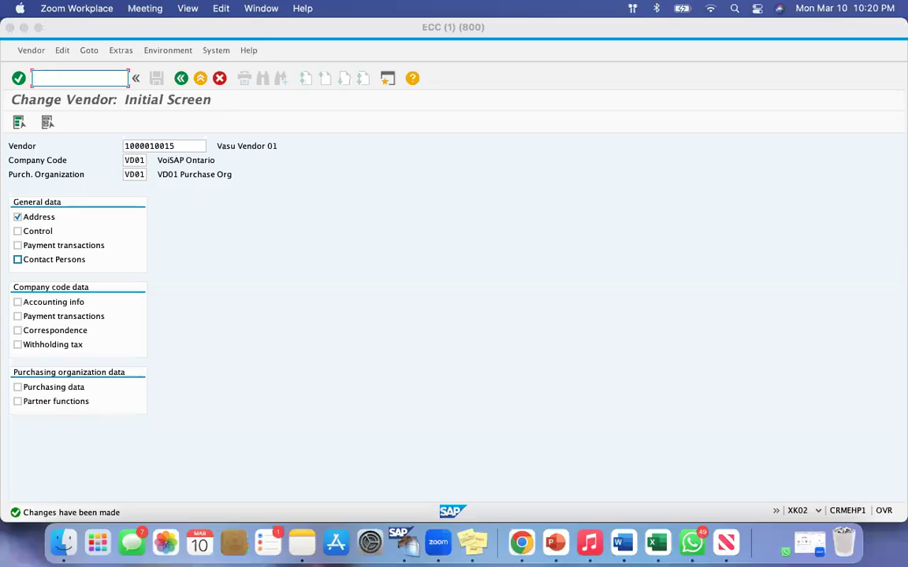
Leave Change Vendor for the SAP Easy Access screen and start the Create Vendor transaction XK01.
{"action": "left_click", "coordinate": [46, 77]}
{"action": "type", "text": "/n"}
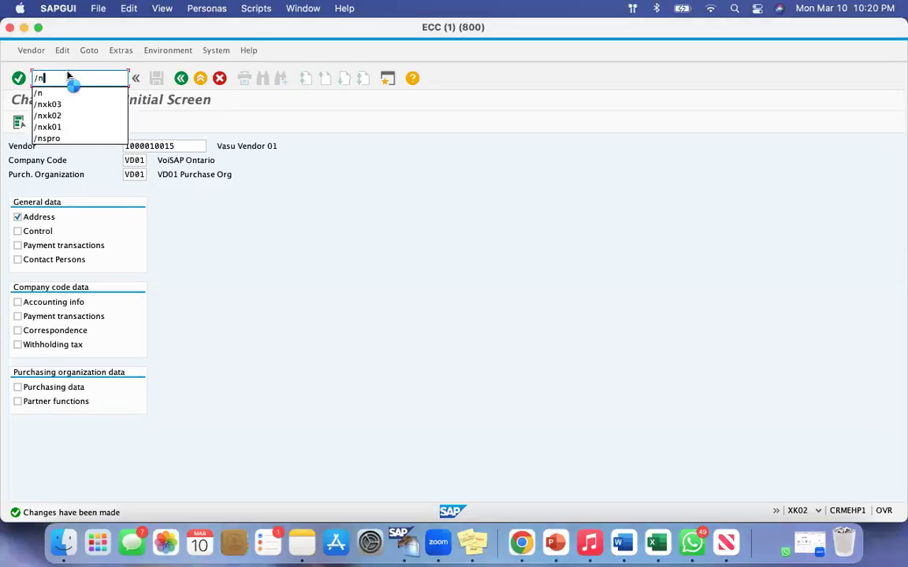
{"action": "key", "text": "Return"}
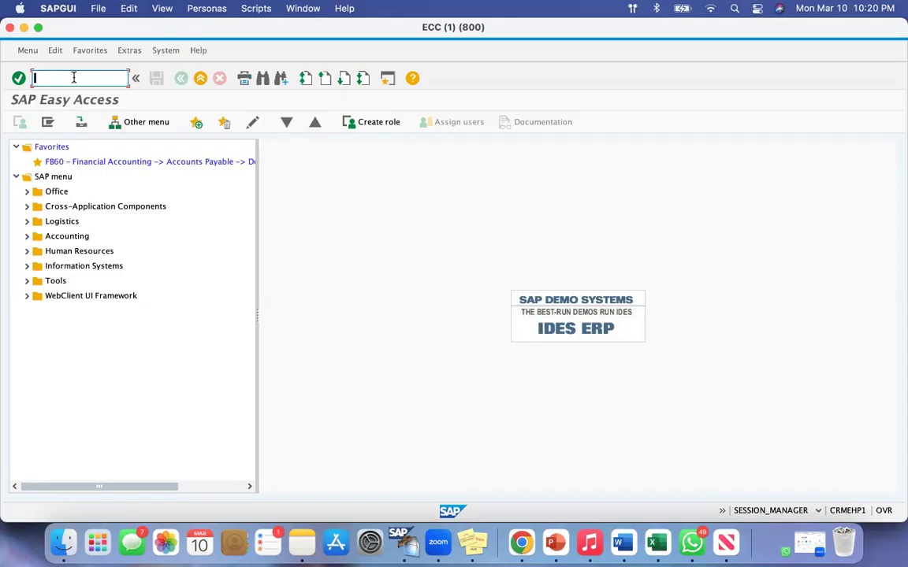
{"action": "type", "text": "xk01"}
{"action": "left_click", "coordinate": [17, 79]}
{"action": "left_click", "coordinate": [75, 79]}
{"action": "key", "text": "Return"}
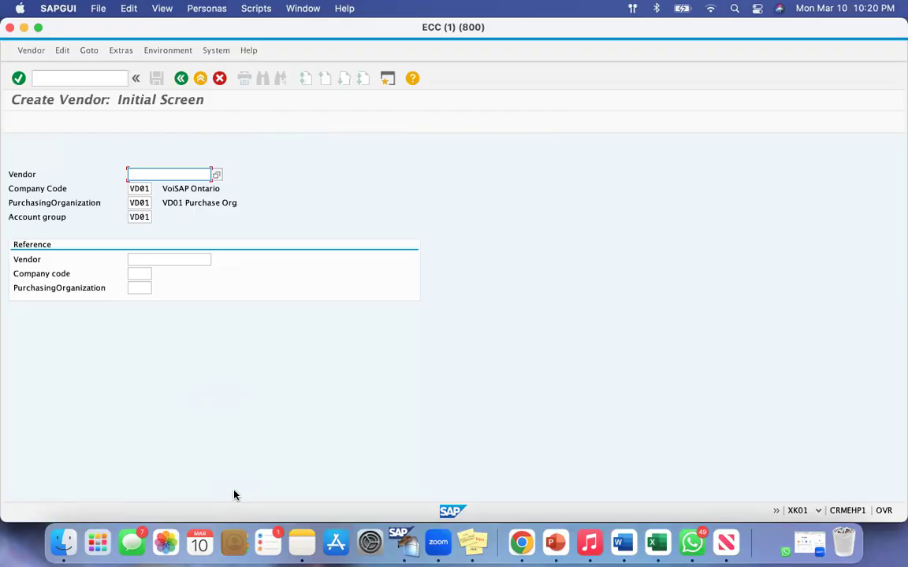
Leave Create Vendor for the SAP Easy Access screen with /n and start the Change Vendor transaction XK02.
{"action": "left_click", "coordinate": [81, 79]}
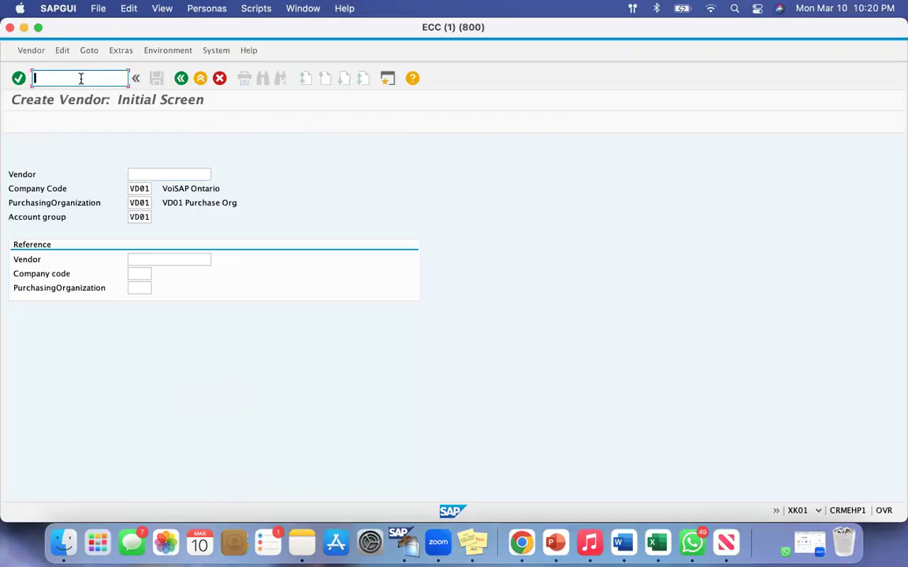
{"action": "type", "text": "/n"}
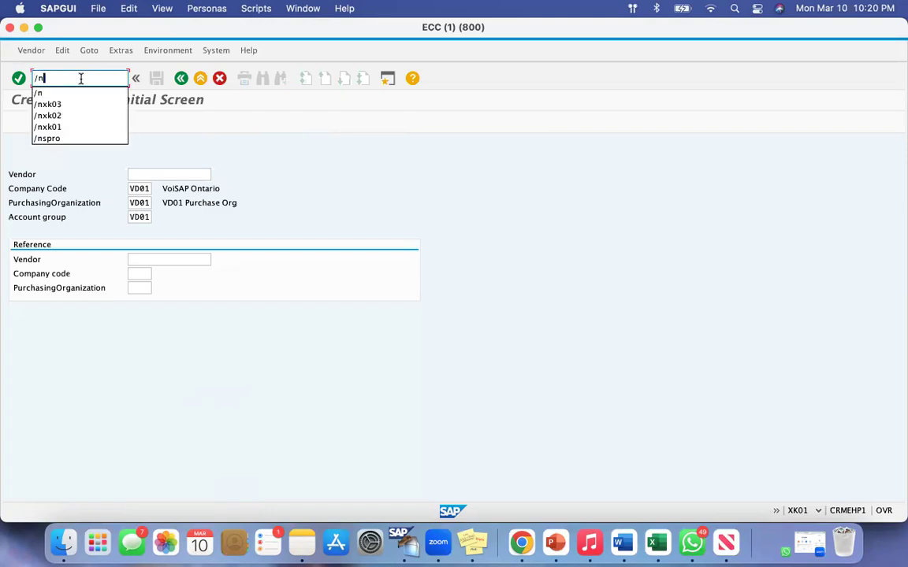
{"action": "left_click", "coordinate": [316, 150]}
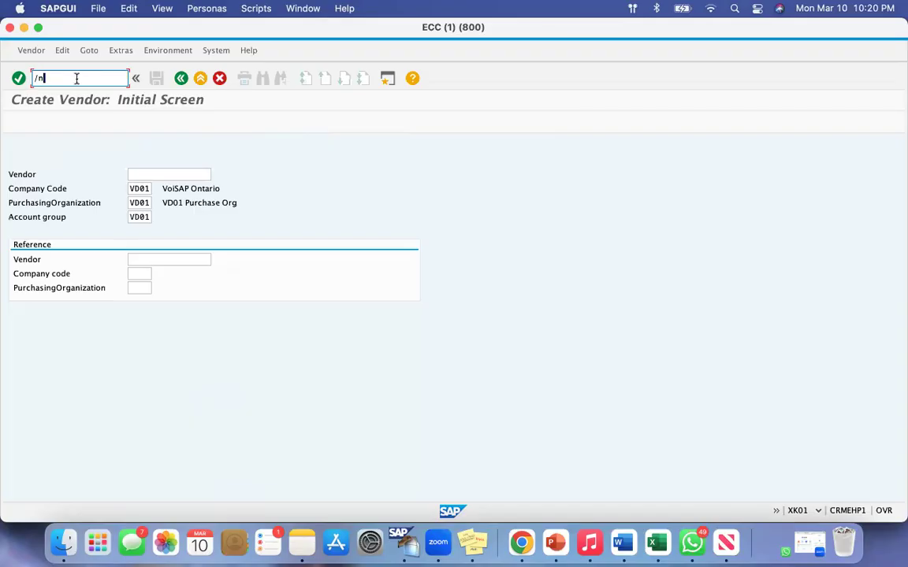
{"action": "key", "text": "Return"}
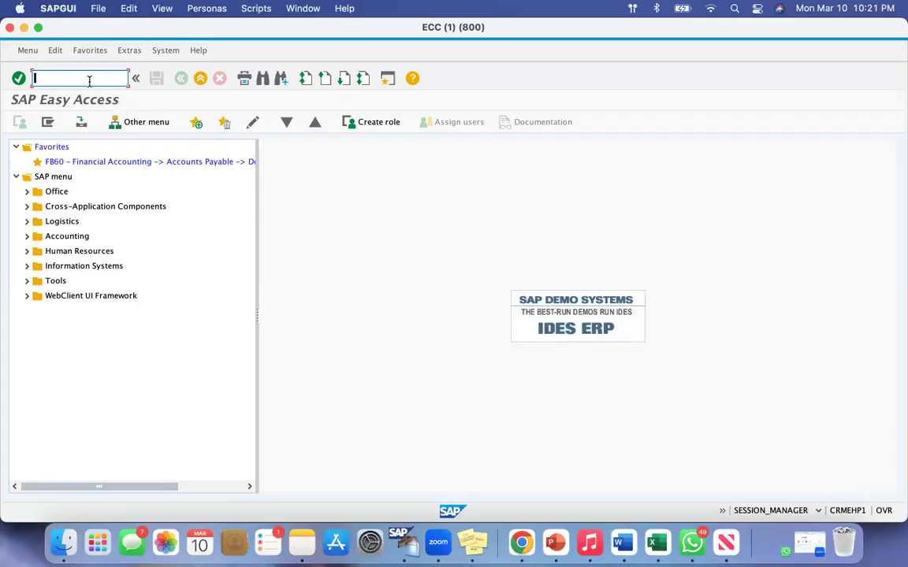
{"action": "type", "text": "xk02"}
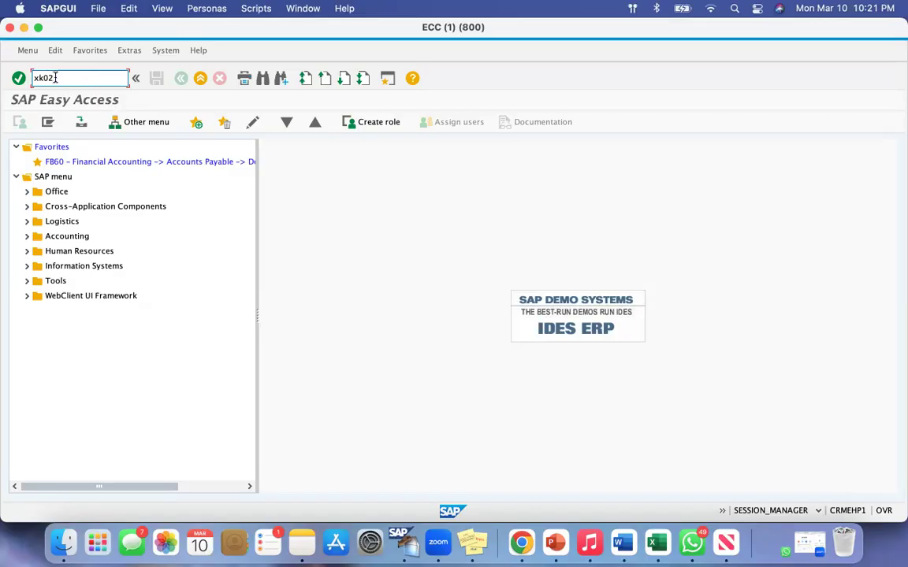
{"action": "left_click_drag", "start_coordinate": [57, 78], "coordinate": [12, 78]}
{"action": "left_click", "coordinate": [73, 82]}
{"action": "key", "text": "Return"}
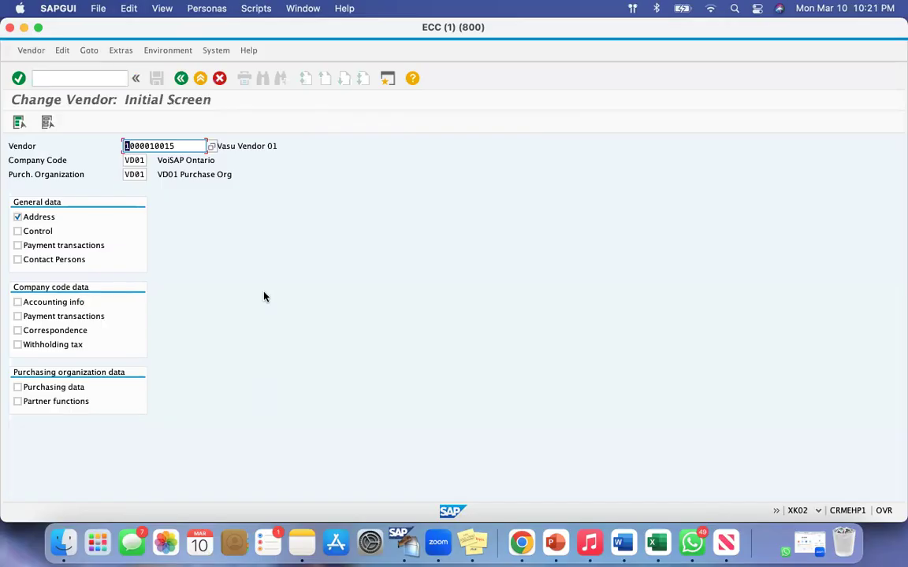
Leave Change Vendor with /n and start the Display Vendor transaction XK03 from SAP Easy Access.
{"action": "left_click", "coordinate": [91, 77]}
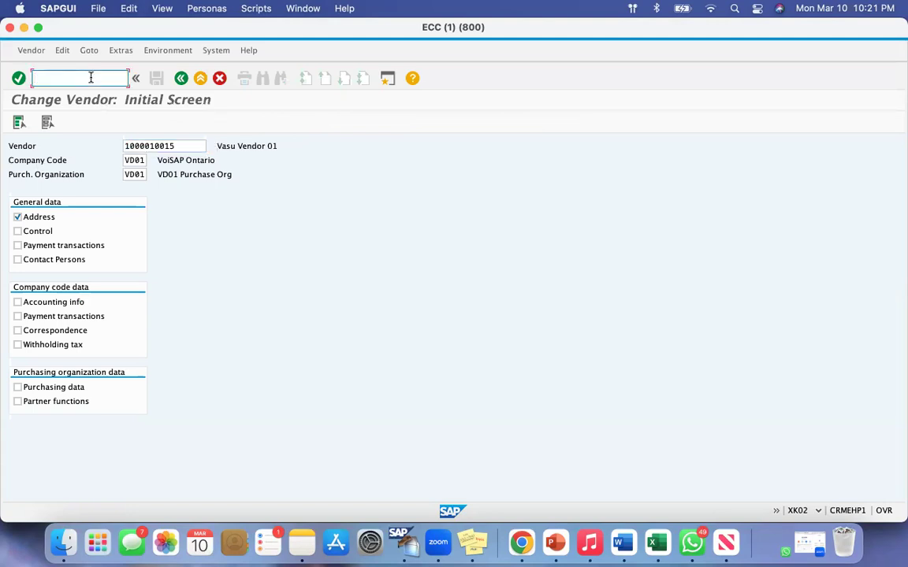
{"action": "type", "text": "/n"}
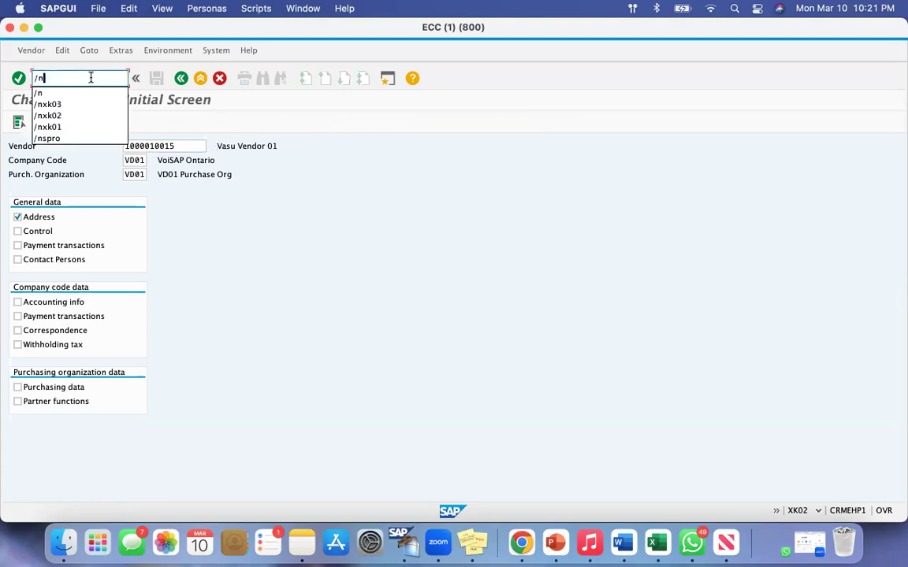
{"action": "key", "text": "Return"}
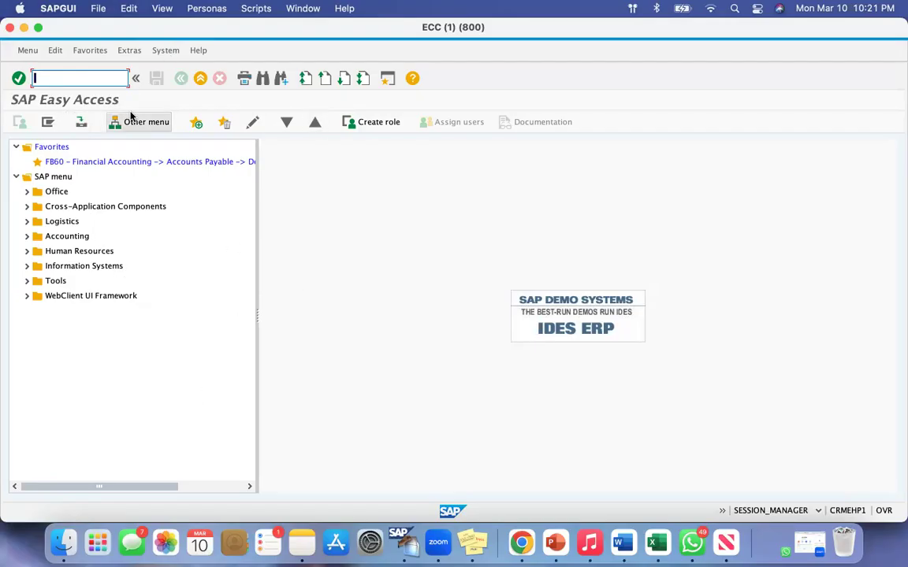
{"action": "type", "text": "xk03"}
{"action": "key", "text": "Return"}
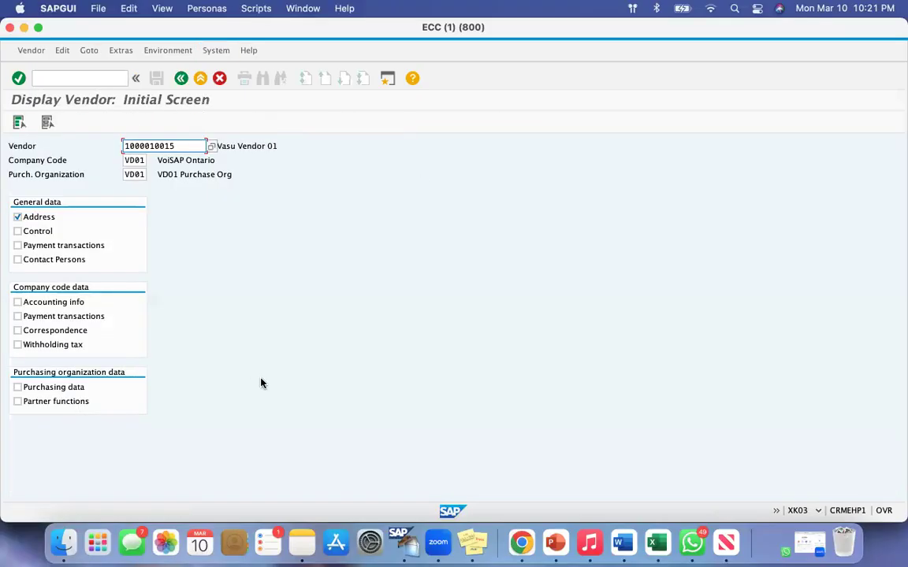
Go straight from Display Vendor to the Create Material transaction with the command /nmm01.
{"action": "left_click", "coordinate": [60, 74]}
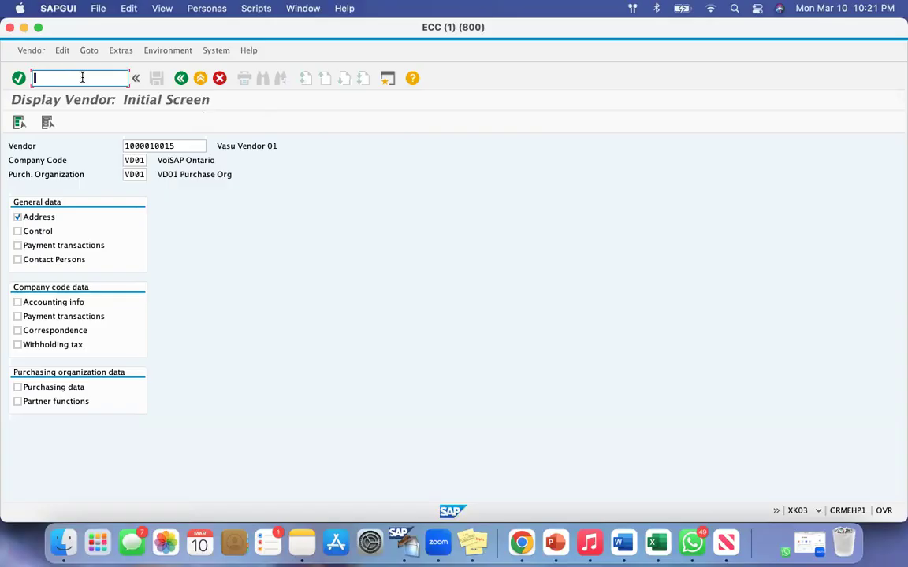
{"action": "type", "text": "mm01"}
{"action": "left_click_drag", "start_coordinate": [61, 77], "coordinate": [4, 77]}
{"action": "left_click", "coordinate": [77, 78]}
{"action": "type", "text": "/nmm01"}
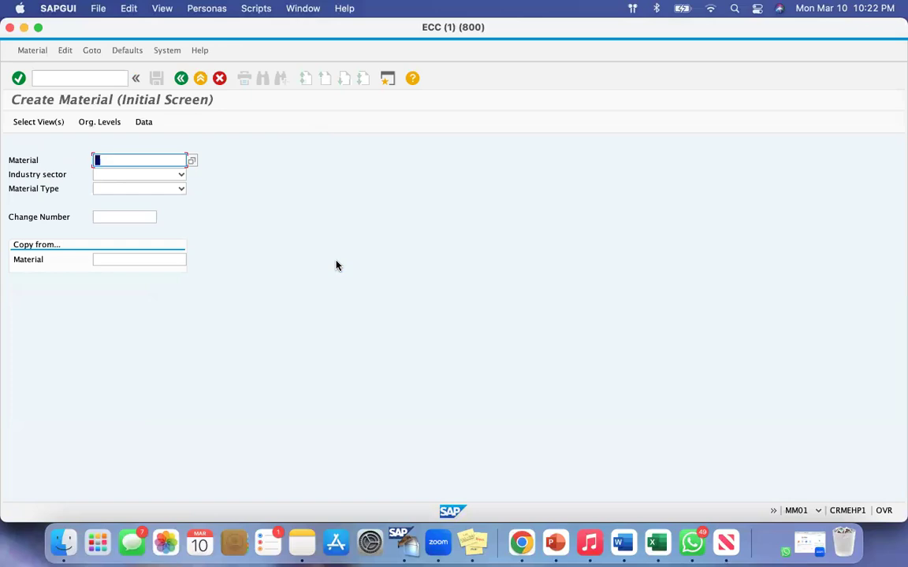
Go straight from Create Material to the Create Vendor transaction with the command /nxk01.
{"action": "left_click", "coordinate": [59, 77]}
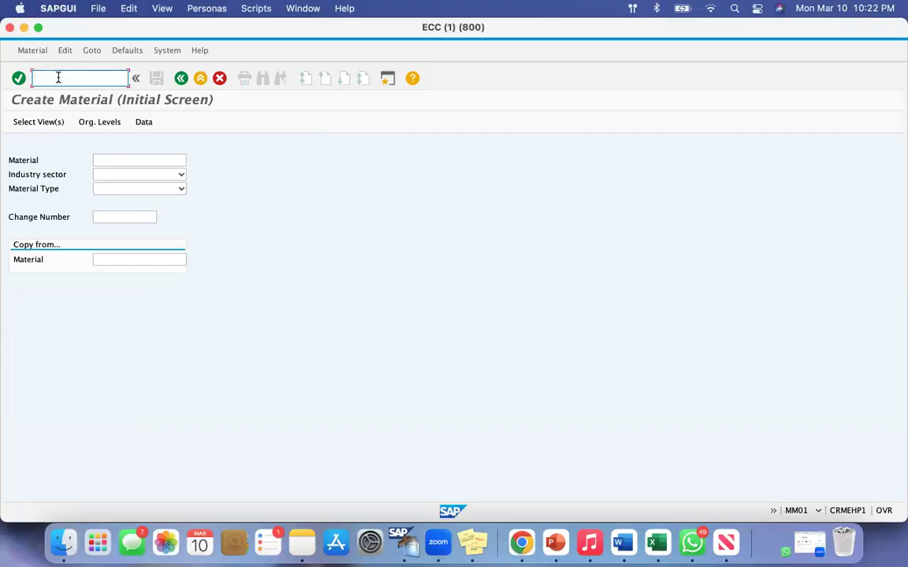
{"action": "type", "text": "xk01"}
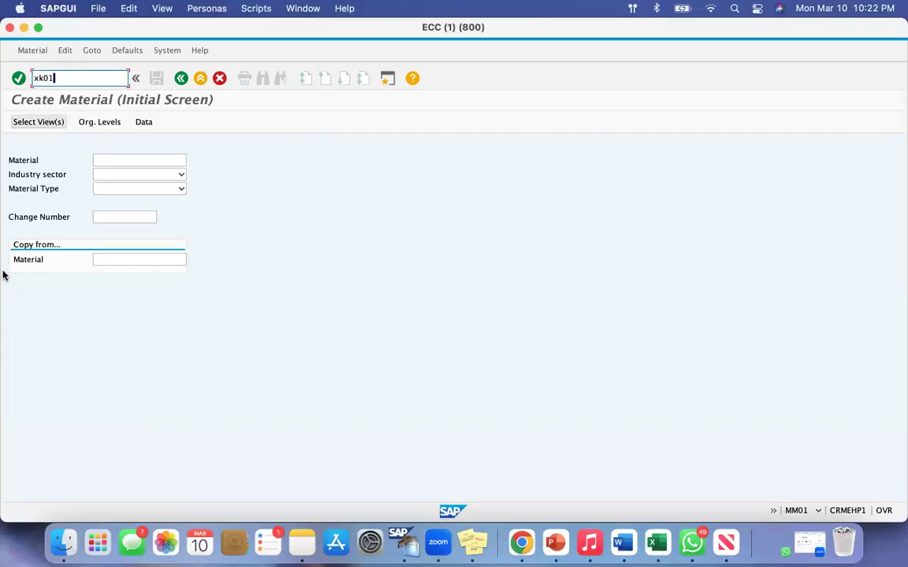
{"action": "left_click_drag", "start_coordinate": [55, 78], "coordinate": [8, 80]}
{"action": "left_click", "coordinate": [72, 78]}
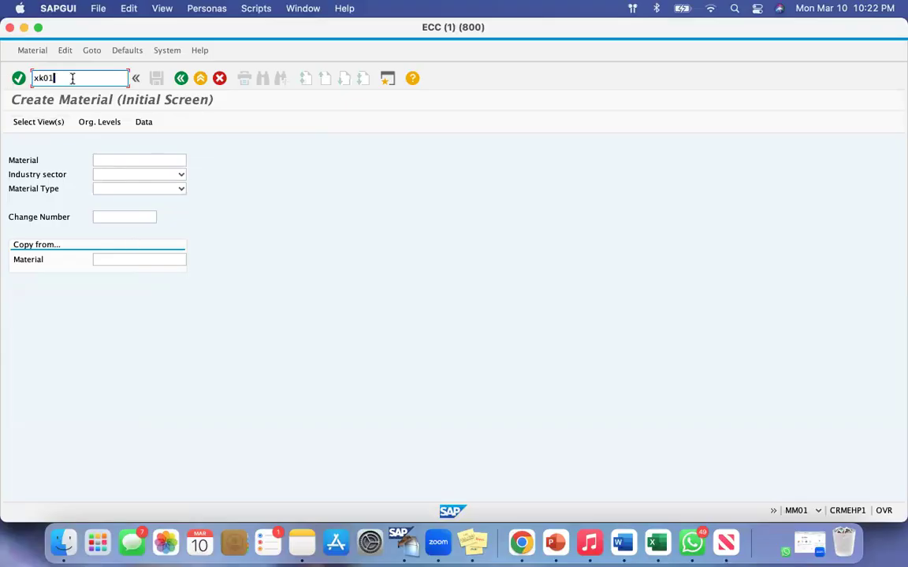
{"action": "left_click", "coordinate": [33, 78]}
{"action": "type", "text": "/nxk01"}
{"action": "left_click_drag", "start_coordinate": [65, 78], "coordinate": [32, 78]}
{"action": "left_click", "coordinate": [71, 78]}
{"action": "key", "text": "Return"}
Go straight from Create Vendor to the Create Purchase Order transaction with the command /nme21n.
{"action": "left_click", "coordinate": [56, 81]}
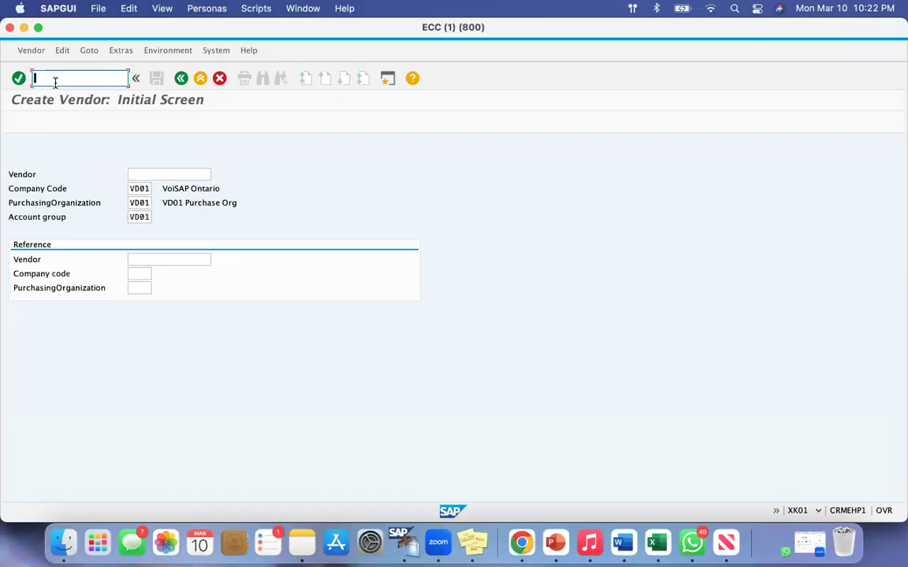
{"action": "type", "text": "x"}
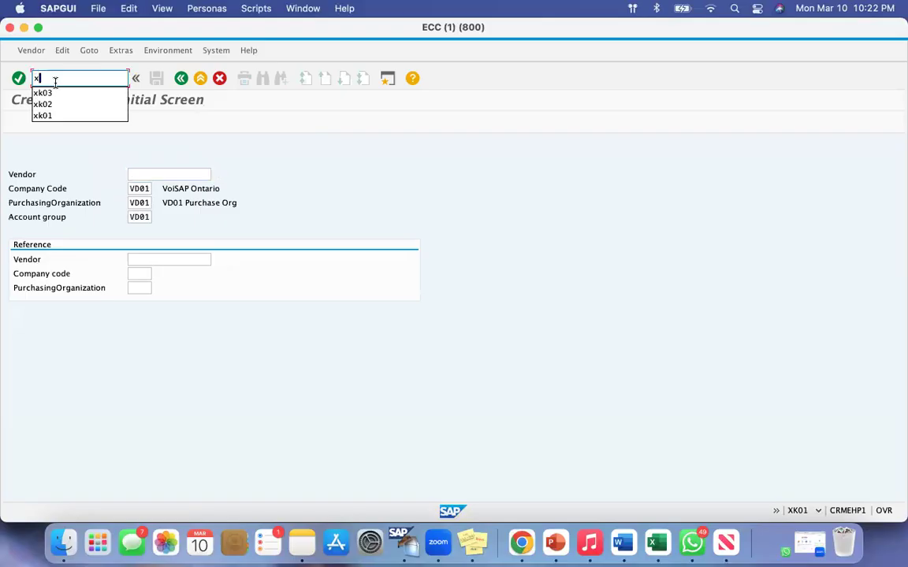
{"action": "key", "text": "BackSpace"}
{"action": "type", "text": "/n"}
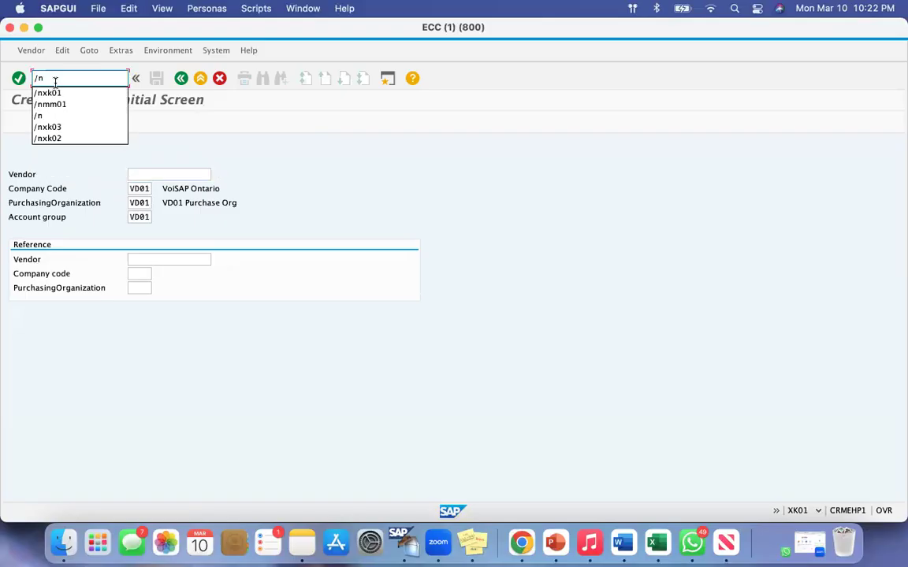
{"action": "type", "text": "me21n"}
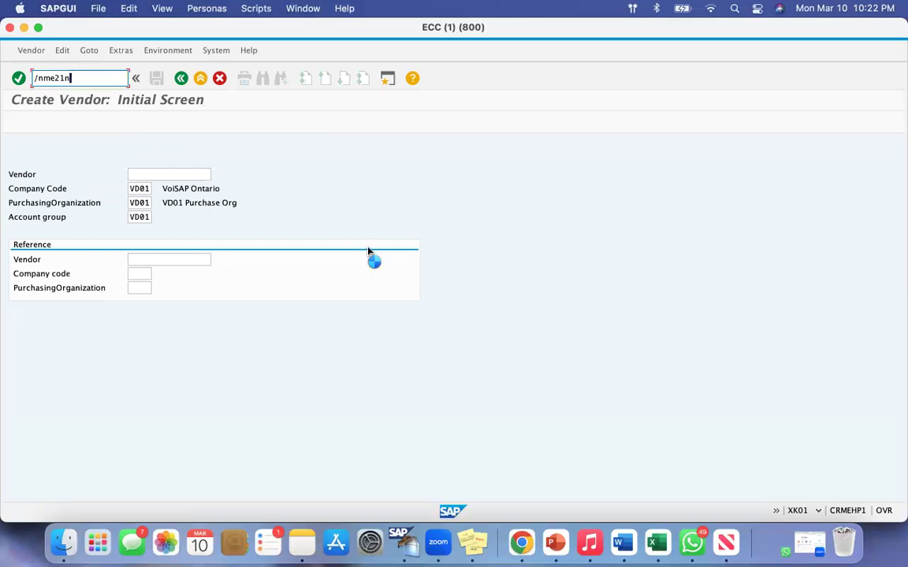
{"action": "key", "text": "Return"}
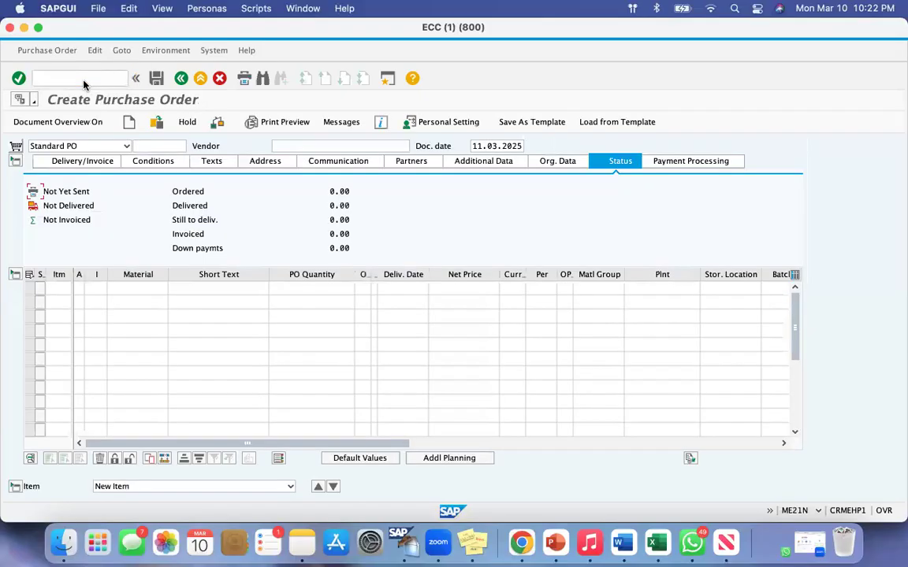
Try the transaction codes xk01 and me21n from Create Purchase Order without the /n prefix.
{"action": "left_click", "coordinate": [73, 78]}
{"action": "type", "text": "xk01"}
{"action": "key", "text": "Return"}
{"action": "left_click", "coordinate": [87, 76]}
{"action": "type", "text": "xk01"}
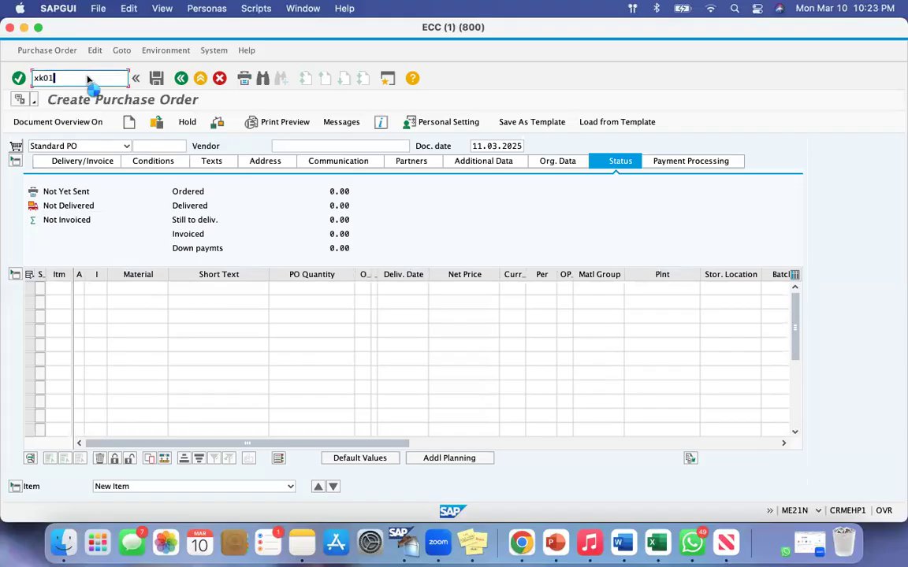
{"action": "key", "text": "BackSpace"}
{"action": "key", "text": "BackSpace"}
{"action": "key", "text": "BackSpace"}
{"action": "key", "text": "BackSpace"}
{"action": "type", "text": "me21n"}
{"action": "key", "text": "Return"}
Go straight from Create Purchase Order to Create Vendor with /nxk01 and close the incoming call window.
{"action": "left_click", "coordinate": [55, 78]}
{"action": "type", "text": "/nxk0"}
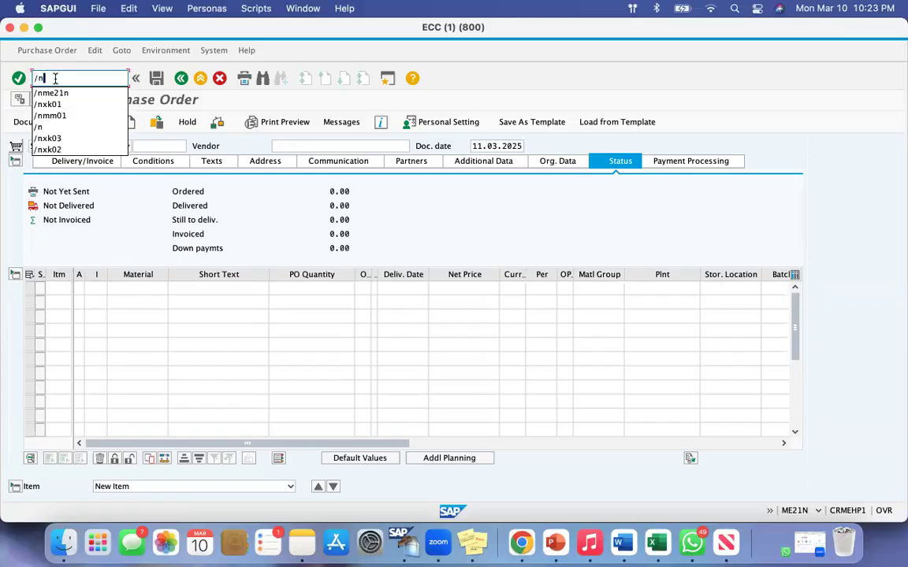
{"action": "type", "text": "1"}
{"action": "key", "text": "Return"}
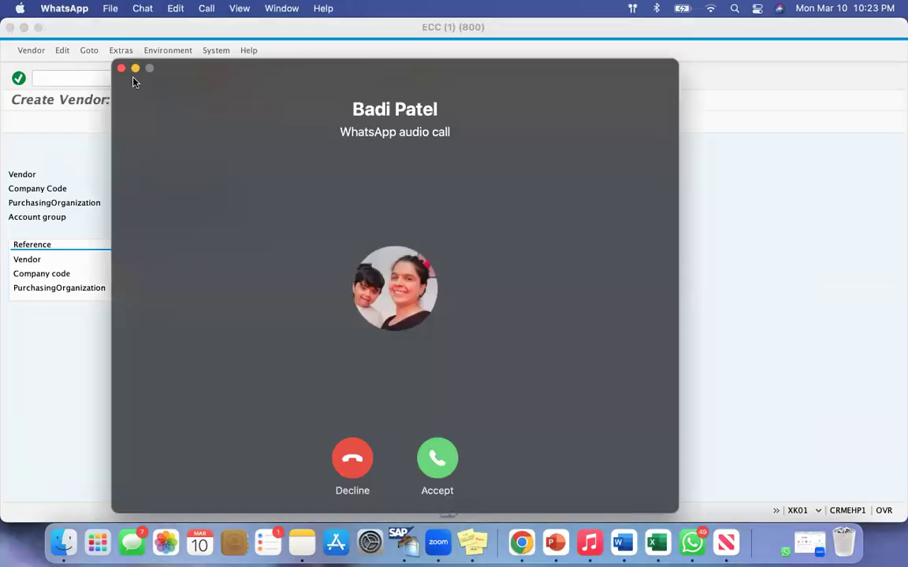
{"action": "left_click", "coordinate": [121, 70]}
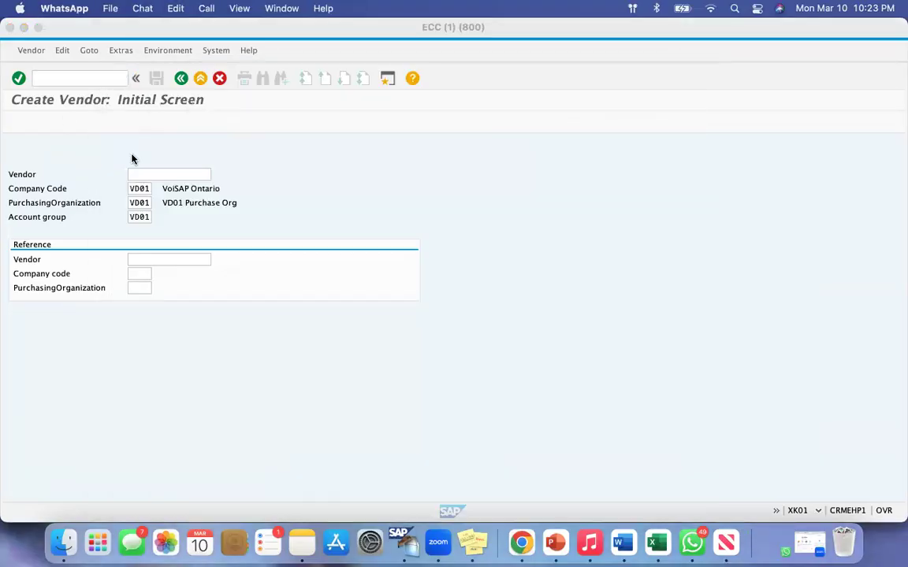
{"action": "left_click", "coordinate": [72, 79]}
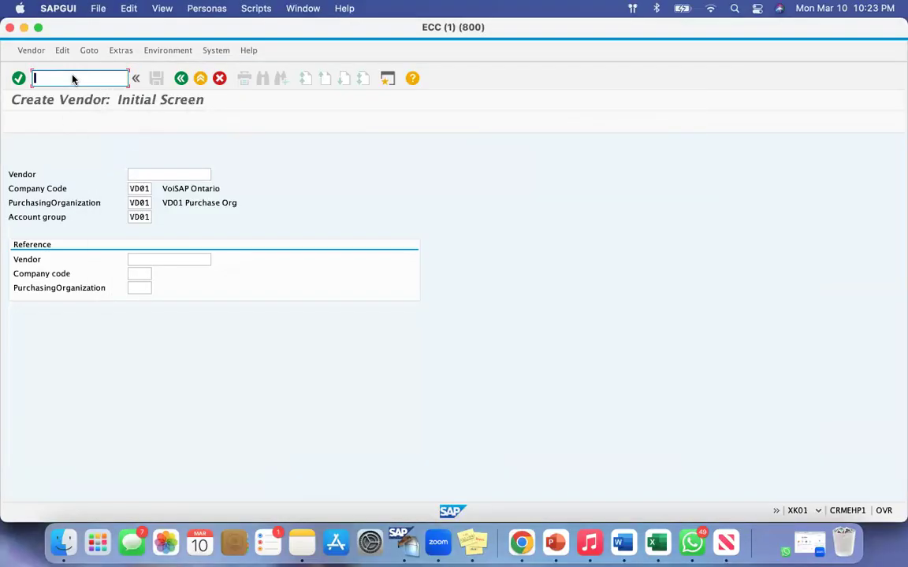